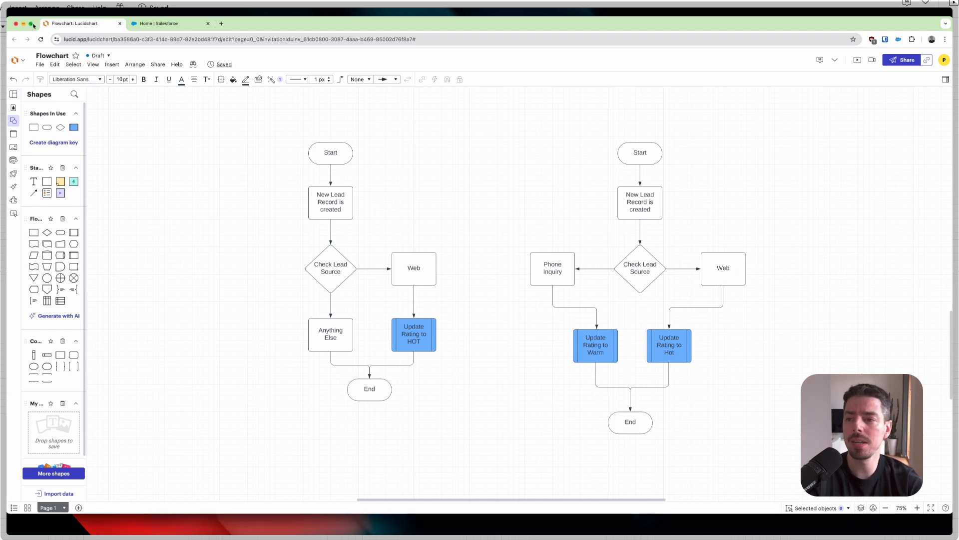
# Expand the browser window to full screen and review the two lead source flowcharts.
pyautogui.click(32, 24)
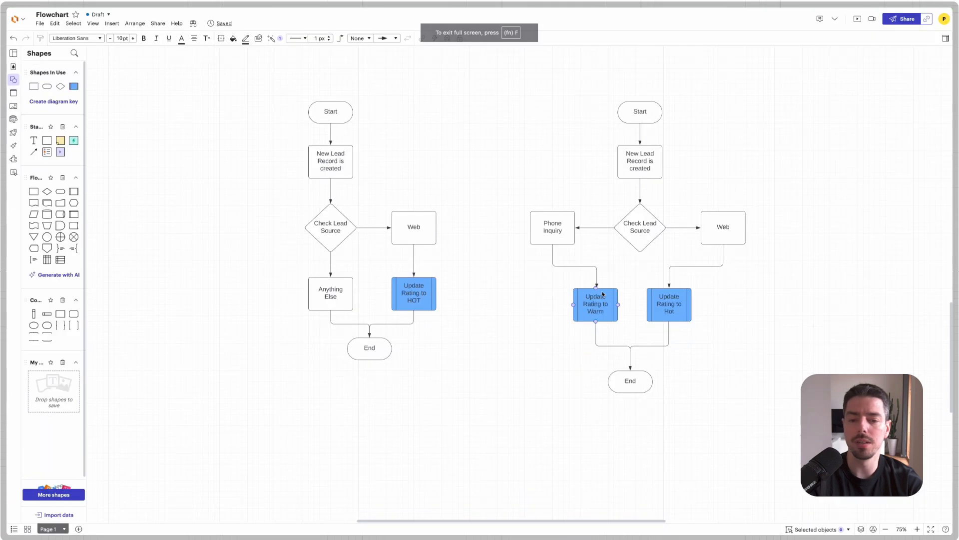
pyautogui.click(546, 343)
pyautogui.scroll(2, 545, 343)
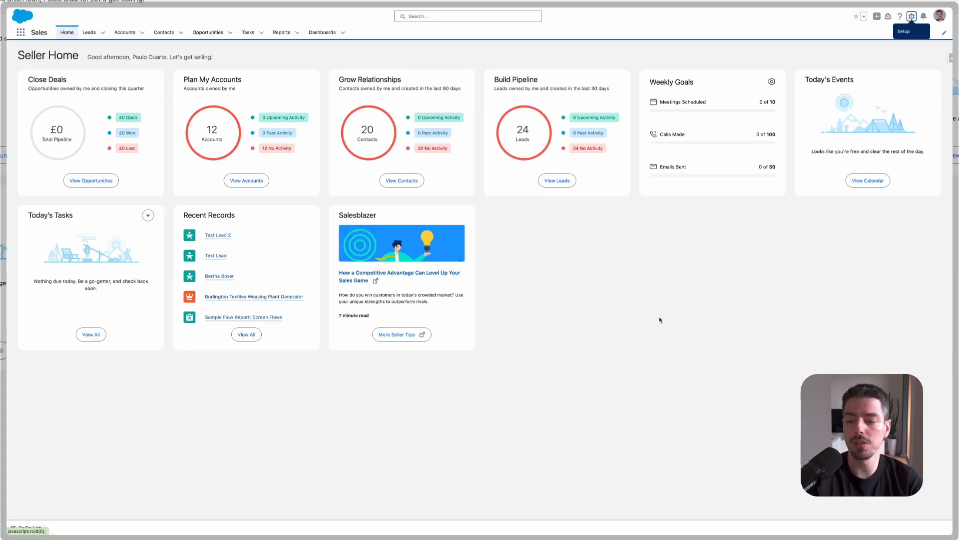
# Open Salesforce Setup, search the setup options for "flow" and open the Flows page.
pyautogui.click(911, 16)
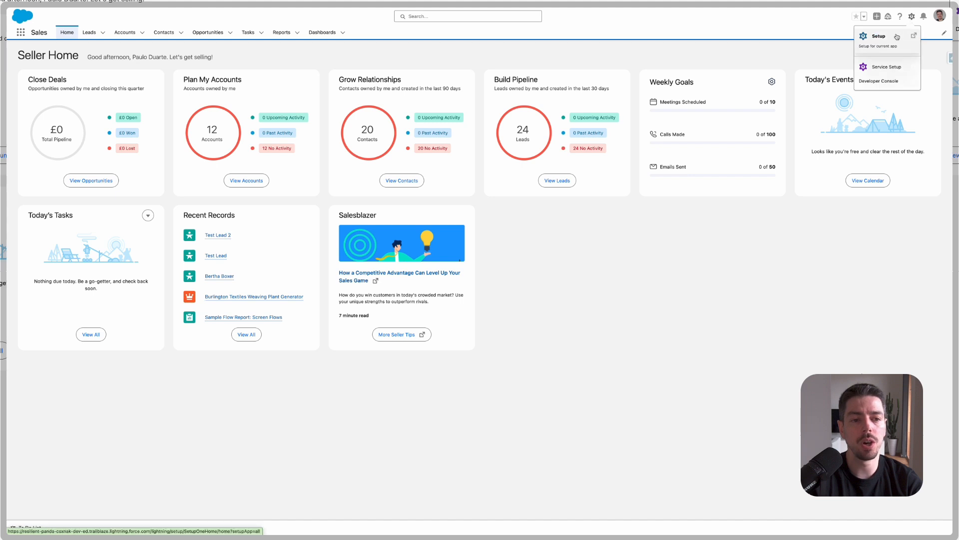
pyautogui.click(882, 35)
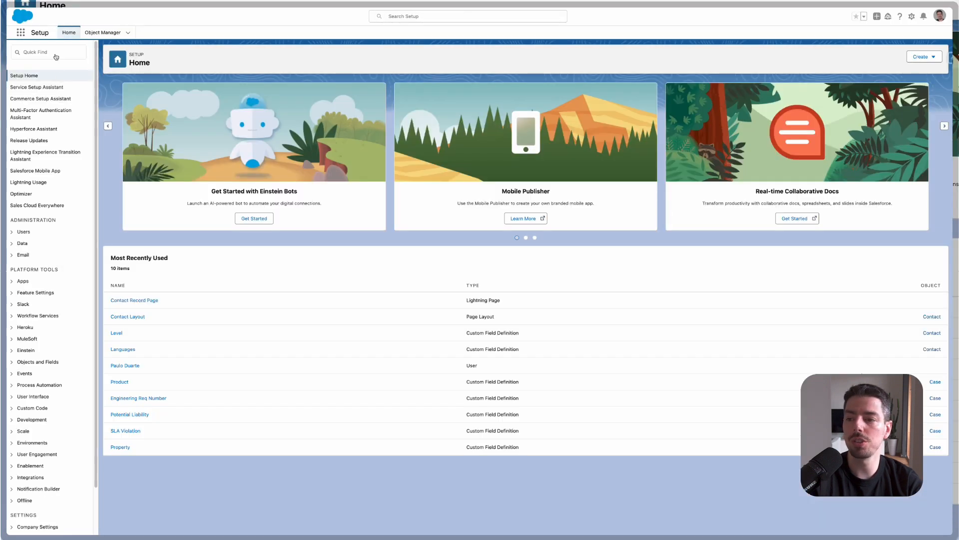
pyautogui.click(54, 52)
pyautogui.write('flow')
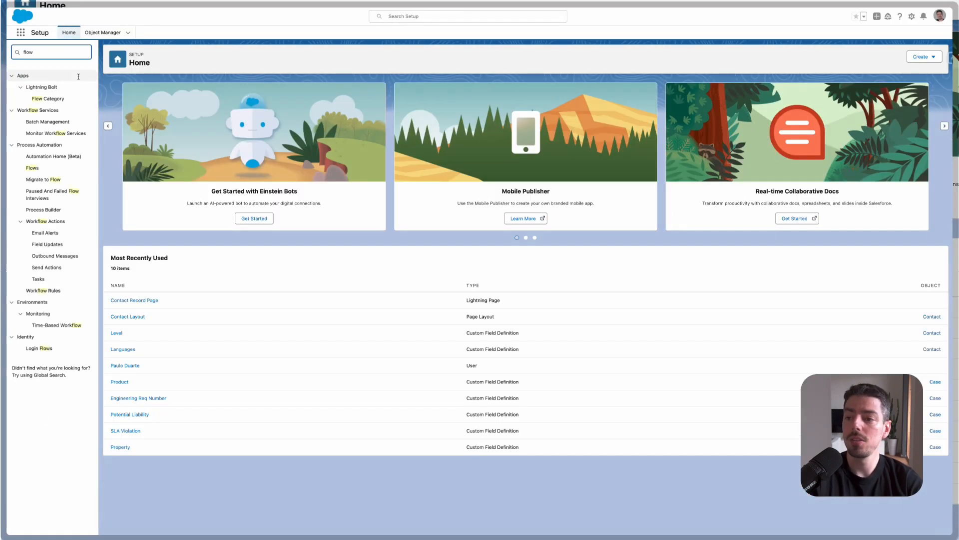
pyautogui.click(34, 168)
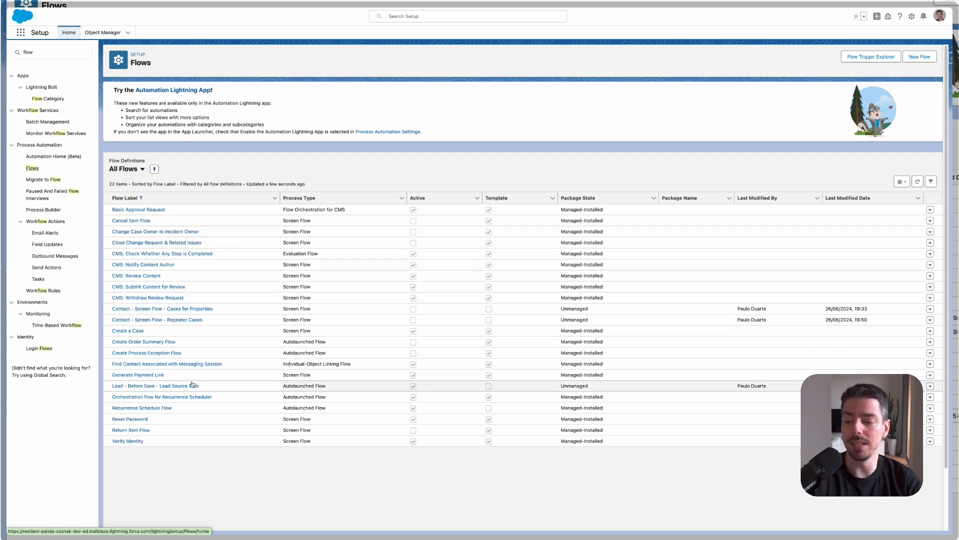
# Open the "Lead - Before Save - Lead Source Web" flow in Flow Builder.
pyautogui.click(159, 388)
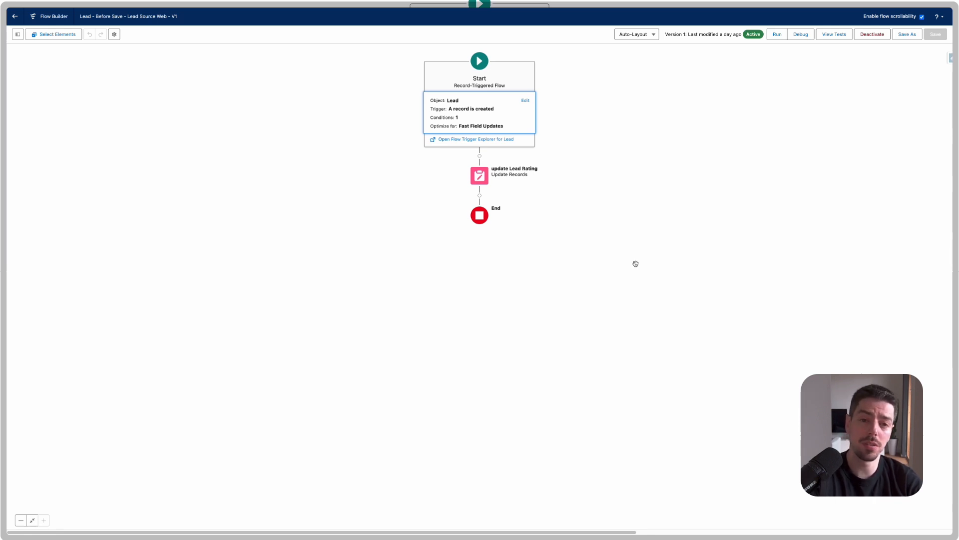
pyautogui.scroll(3, 616, 248)
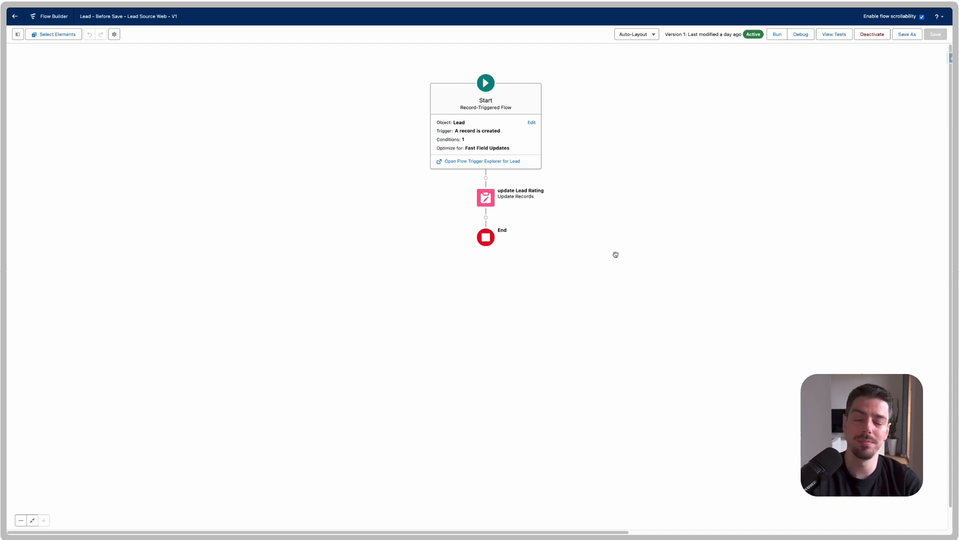
pyautogui.scroll(1, 615, 253)
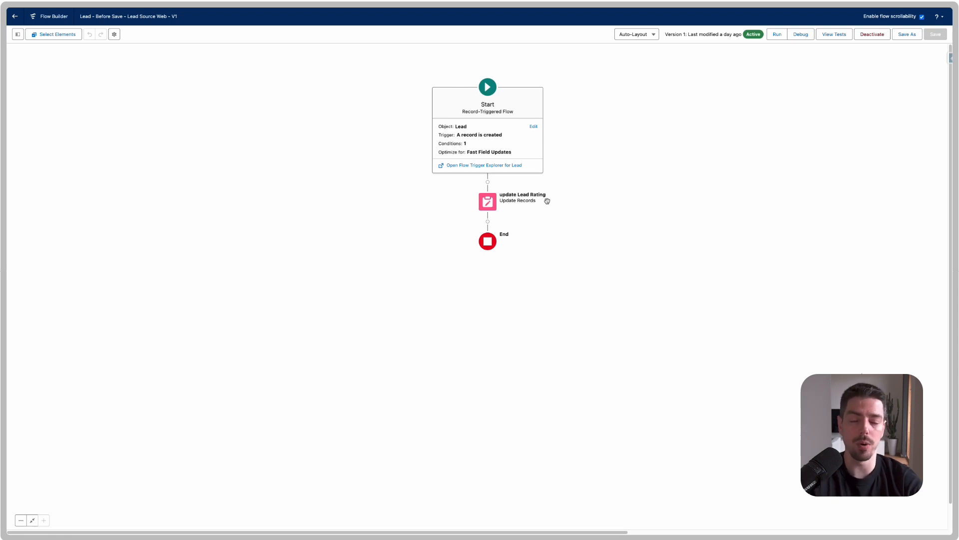
# Add a second entry condition to the Start element where LeadSource equals Phone Inquiry.
pyautogui.click(533, 126)
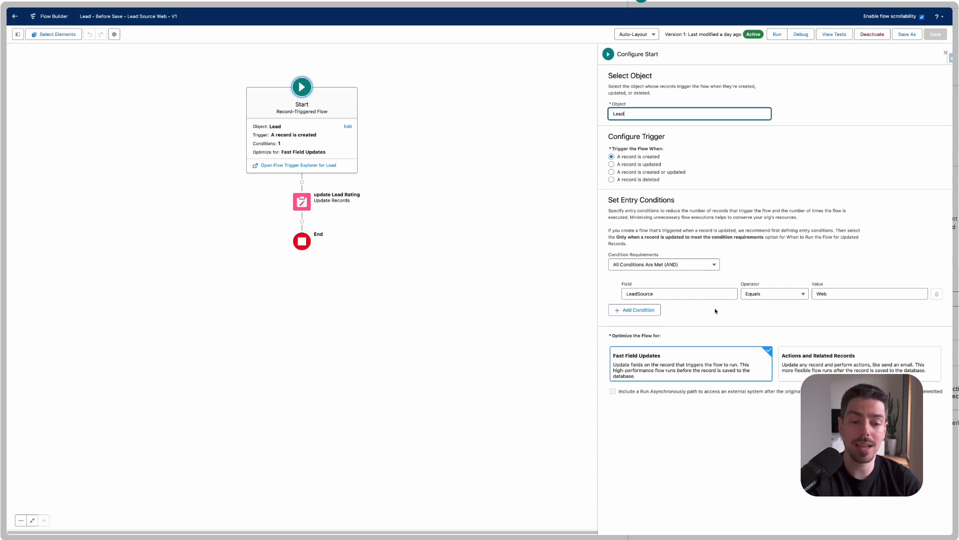
pyautogui.click(653, 311)
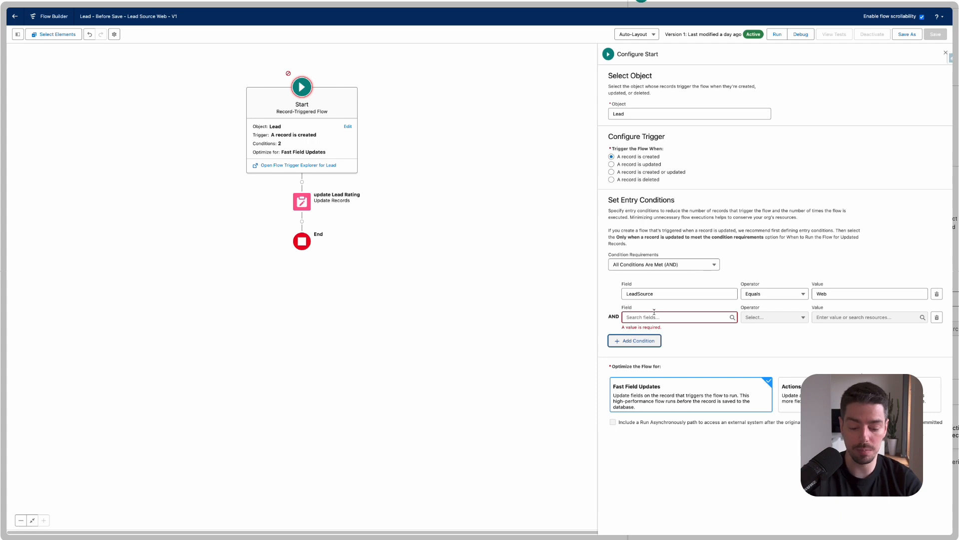
pyautogui.click(654, 316)
pyautogui.write('lead')
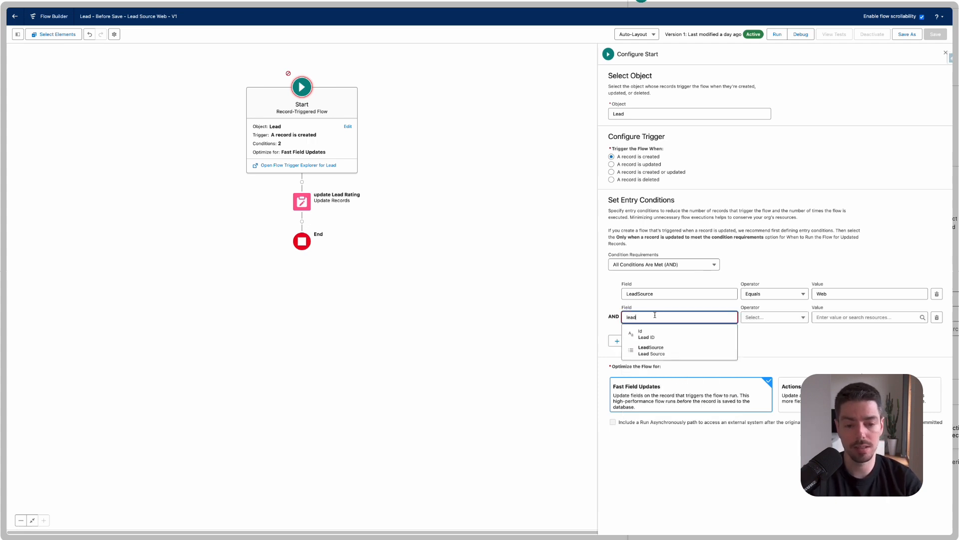
pyautogui.click(651, 349)
pyautogui.click(839, 317)
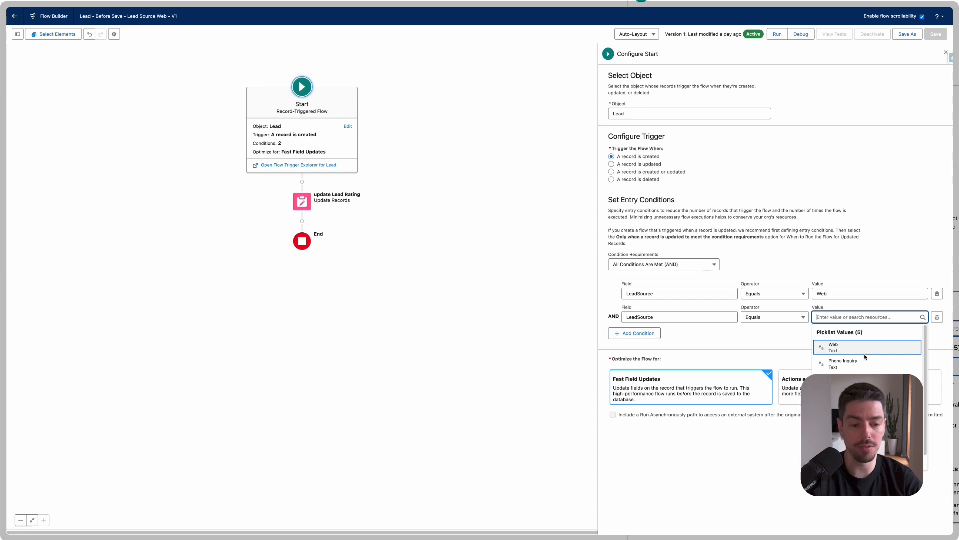
pyautogui.click(865, 359)
pyautogui.click(730, 265)
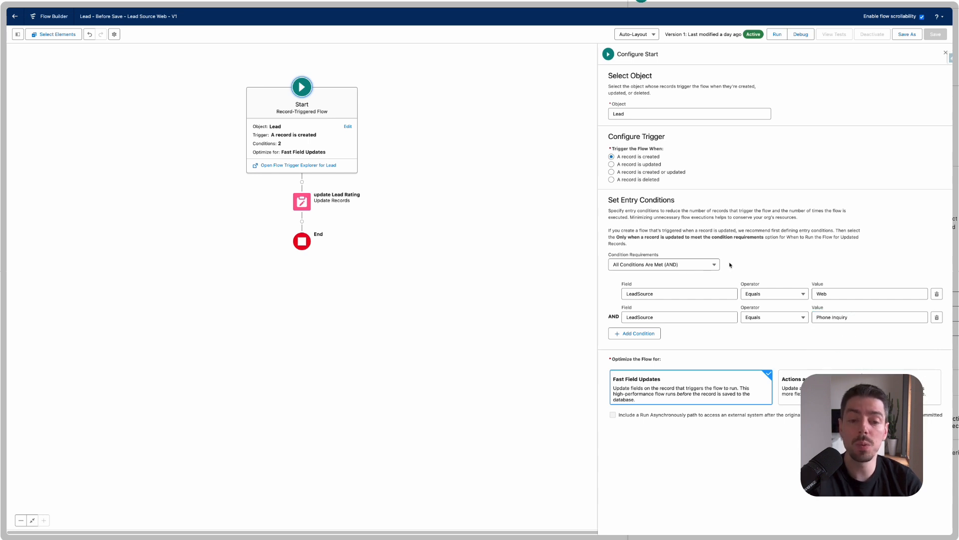
# Change the entry condition requirements to Any Condition Is Met (OR).
pyautogui.click(700, 264)
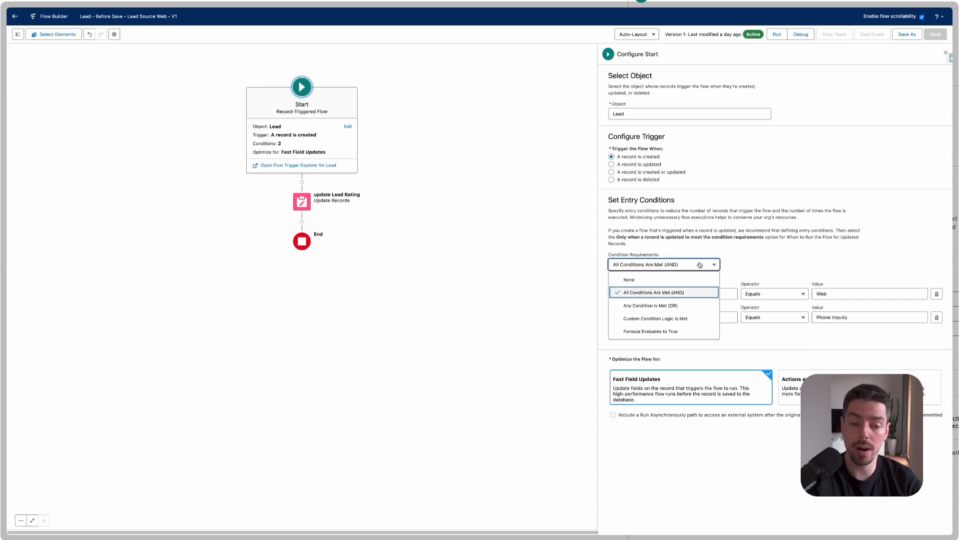
pyautogui.click(752, 267)
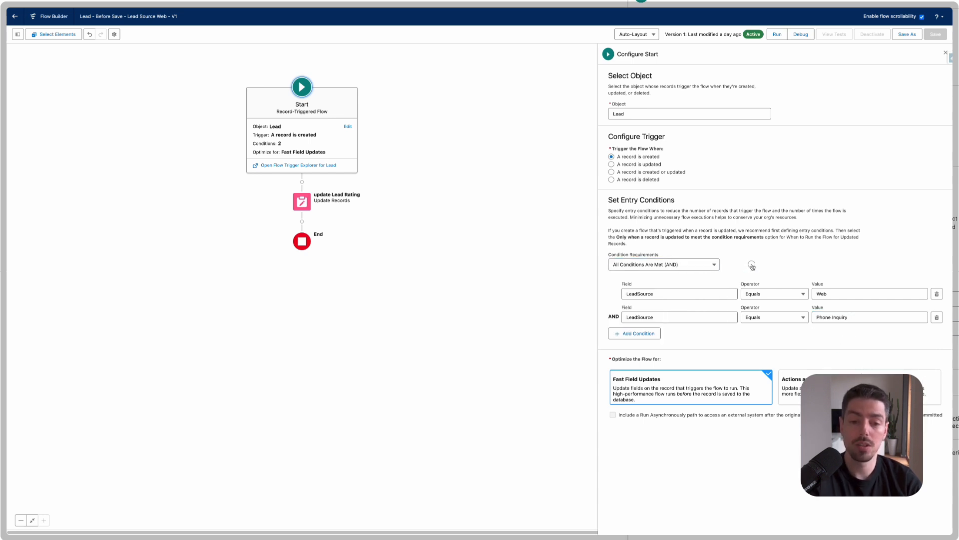
pyautogui.click(693, 267)
pyautogui.click(709, 302)
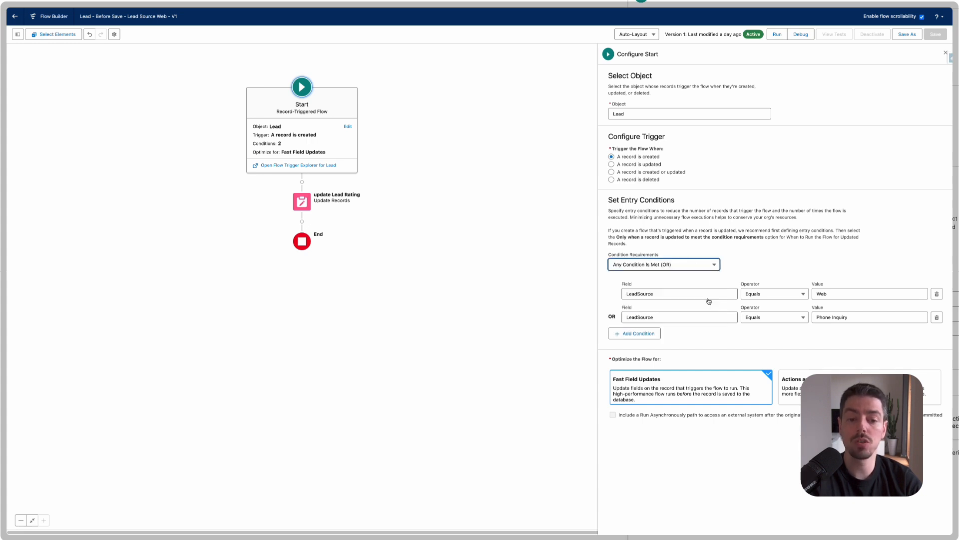
pyautogui.click(753, 274)
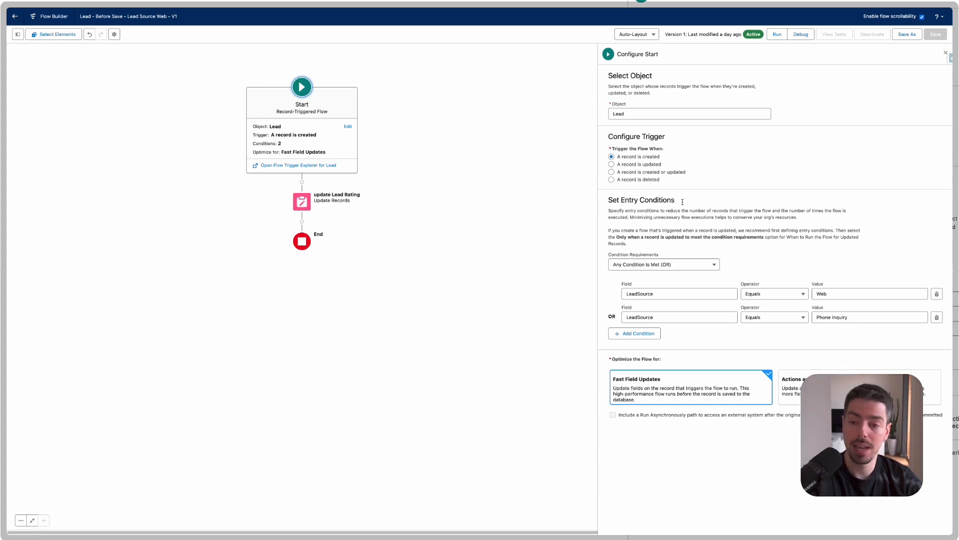
# Check the field values in the update Lead Rating element, and return to the Start element's configuration.
pyautogui.click(445, 204)
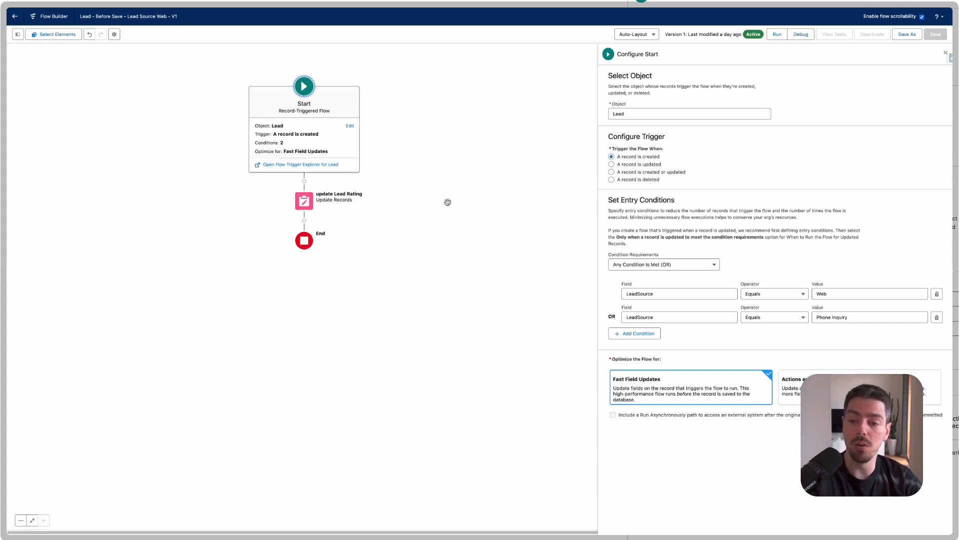
pyautogui.click(315, 202)
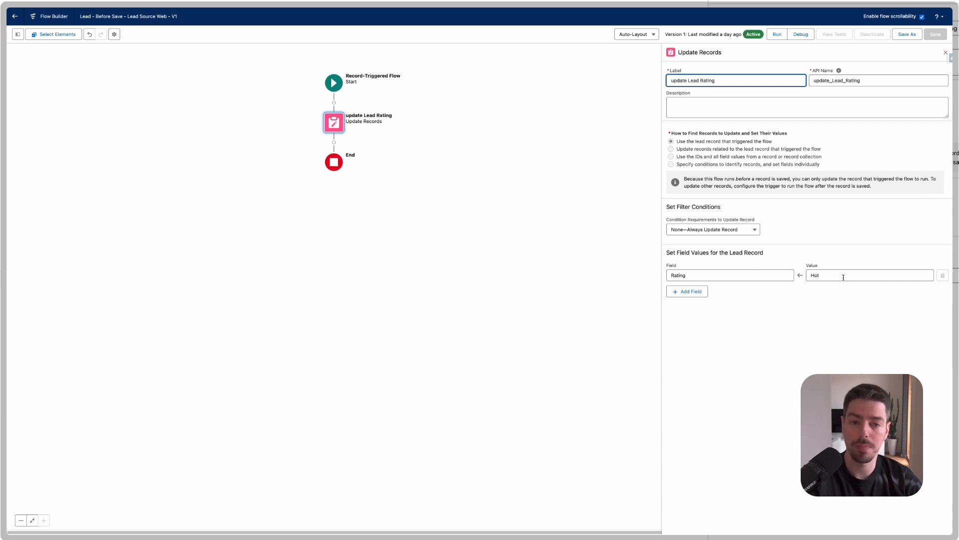
pyautogui.click(334, 83)
pyautogui.click(378, 122)
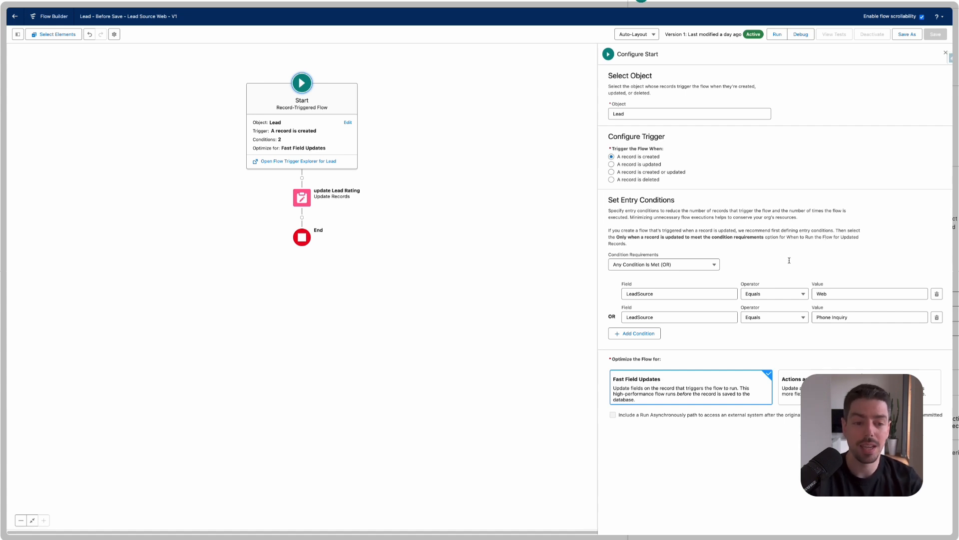
# Remove the Phone Inquiry entry condition and set the remaining LeadSource condition's operator to Is Null.
pyautogui.click(937, 318)
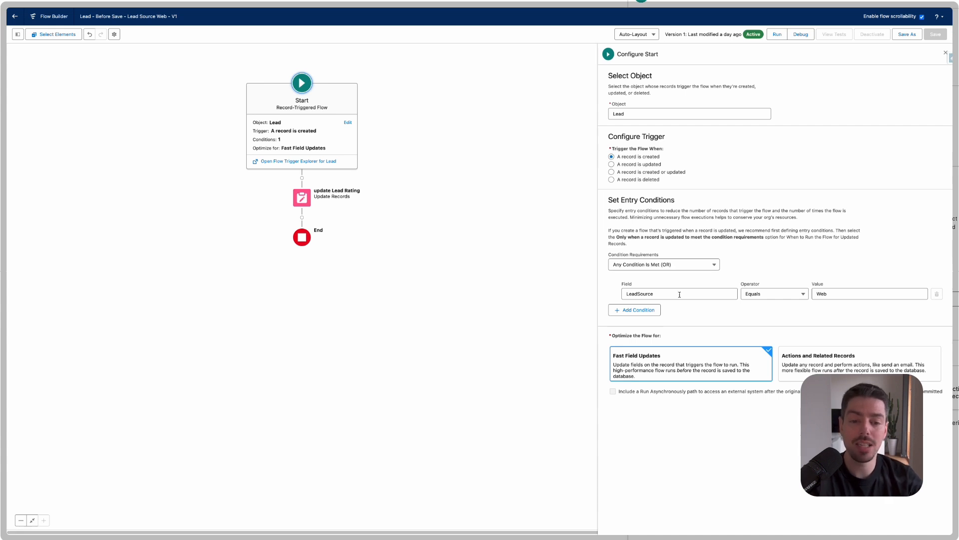
pyautogui.click(777, 297)
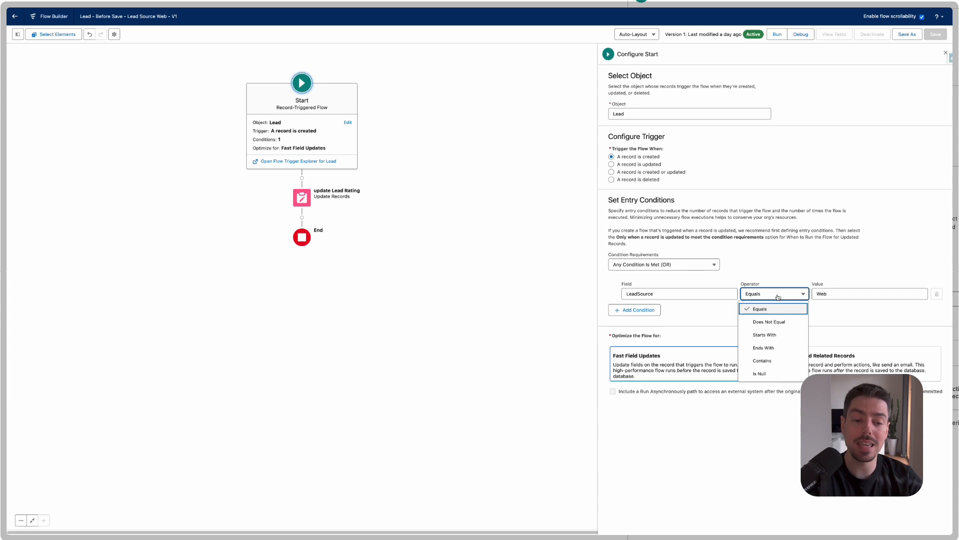
pyautogui.click(790, 371)
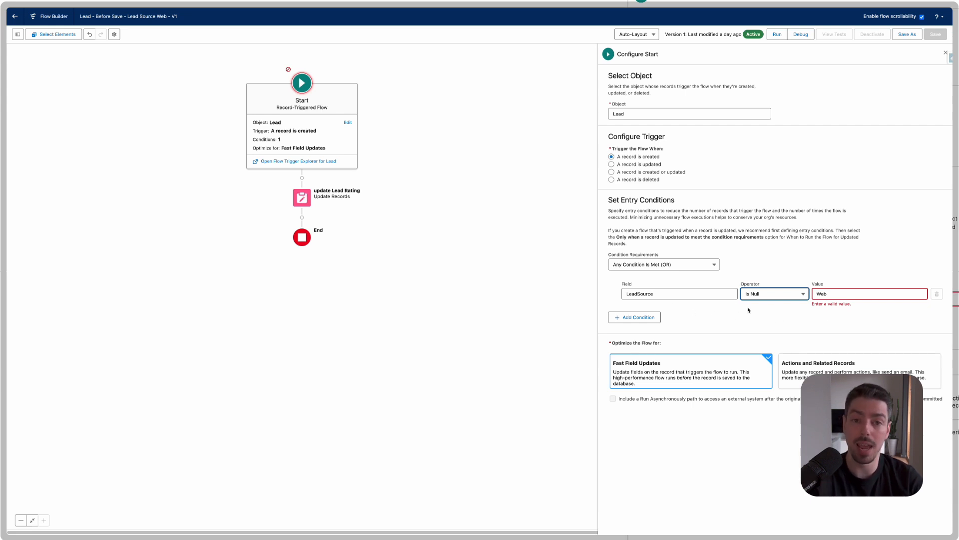
# Replace the LeadSource condition's value with the global constant False and close the Start configuration.
pyautogui.doubleClick(822, 293)
pyautogui.press('BackSpace')
pyautogui.click(701, 189)
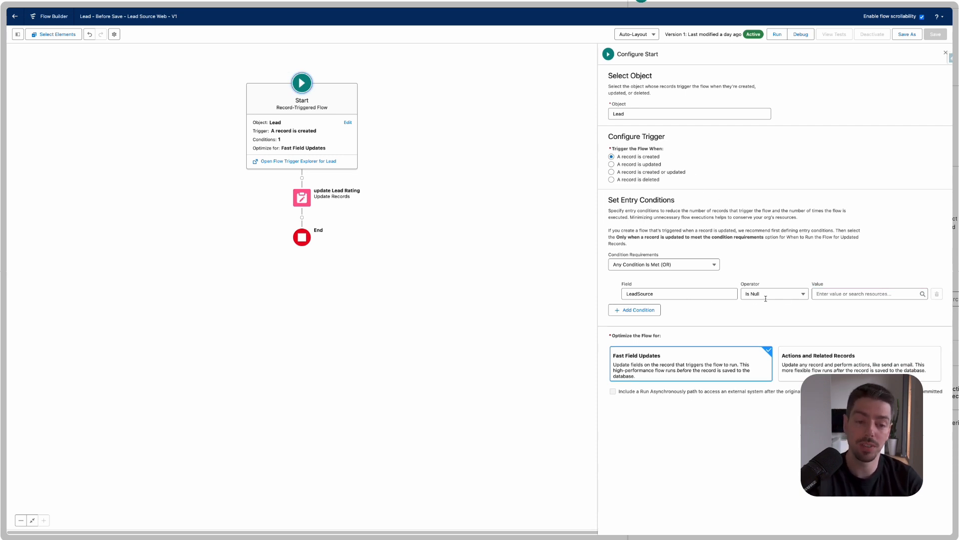
pyautogui.click(838, 293)
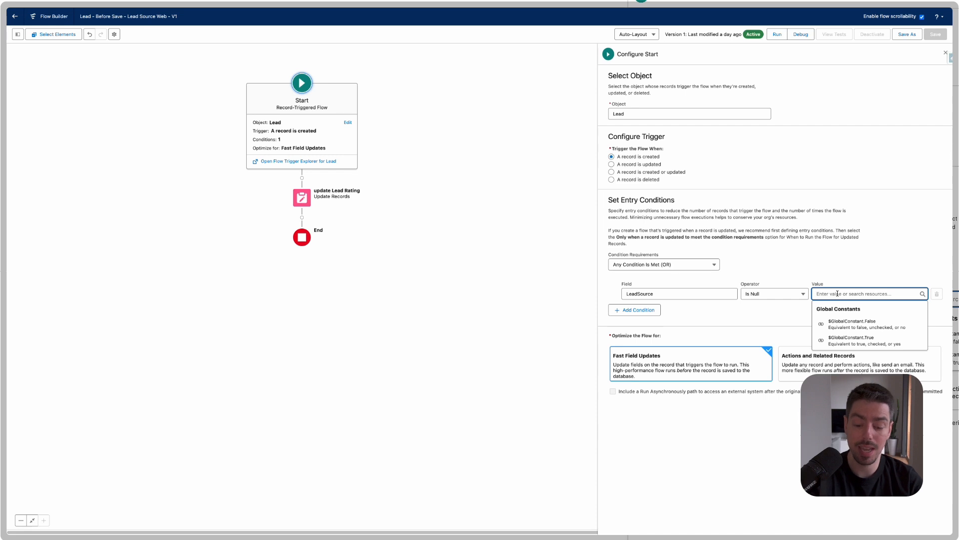
pyautogui.write('fals')
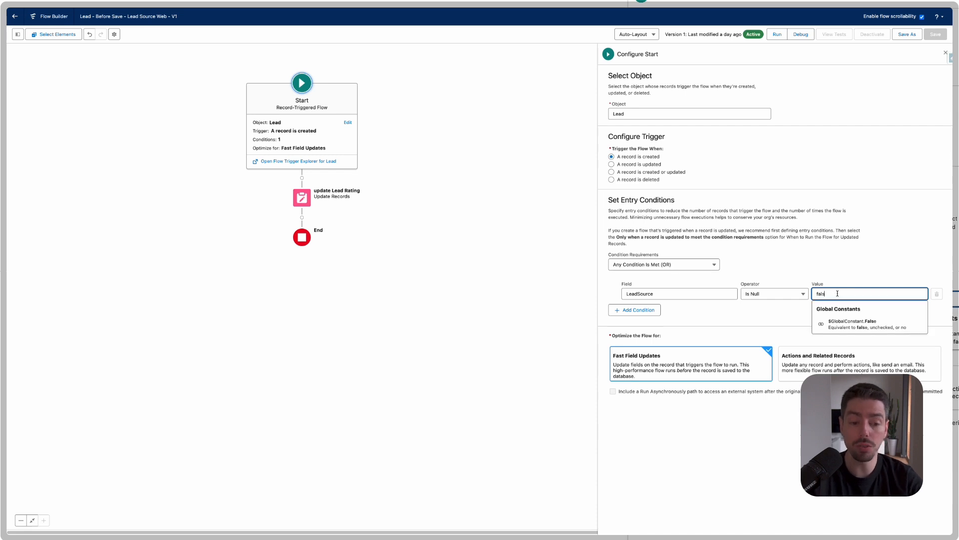
pyautogui.click(853, 324)
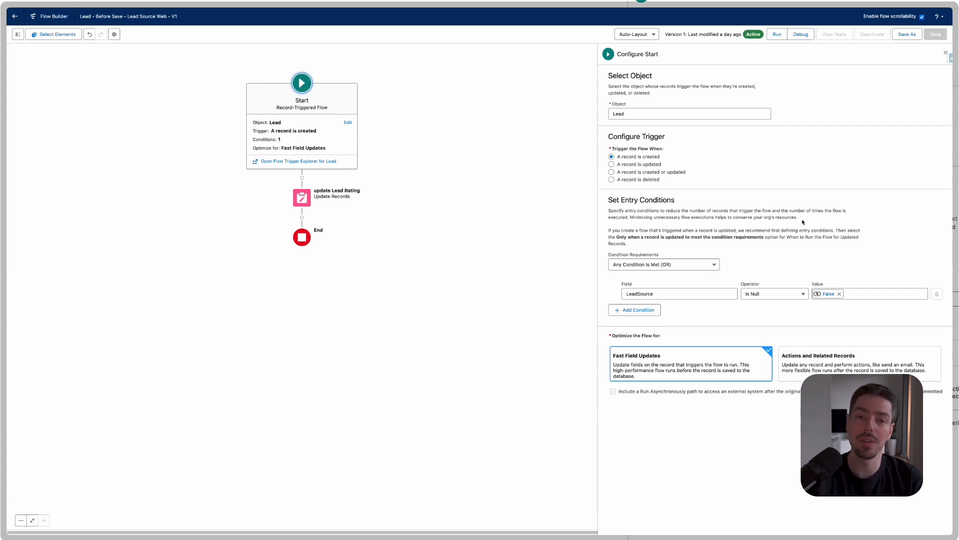
pyautogui.click(413, 176)
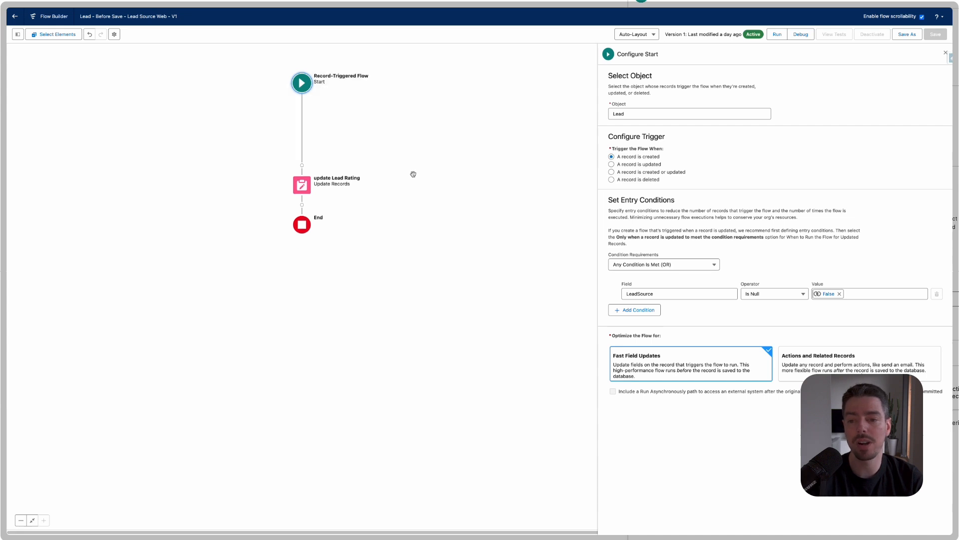
pyautogui.click(945, 53)
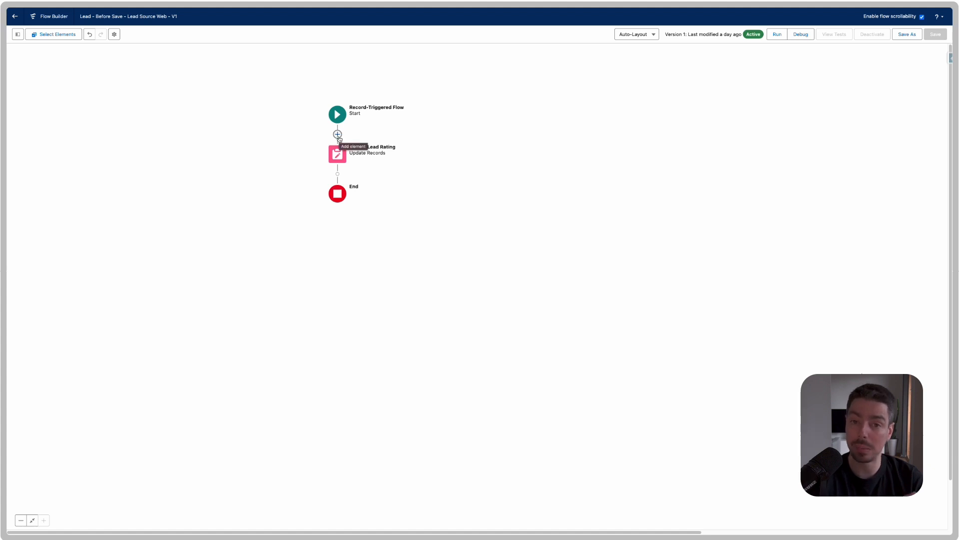
# Add a Decision element between the Start element and update Lead Rating.
pyautogui.click(338, 135)
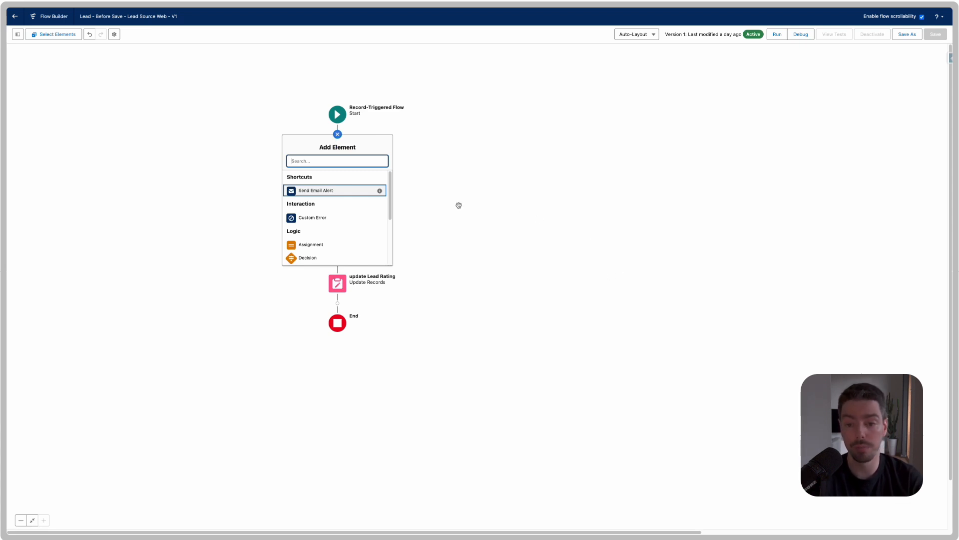
pyautogui.click(462, 237)
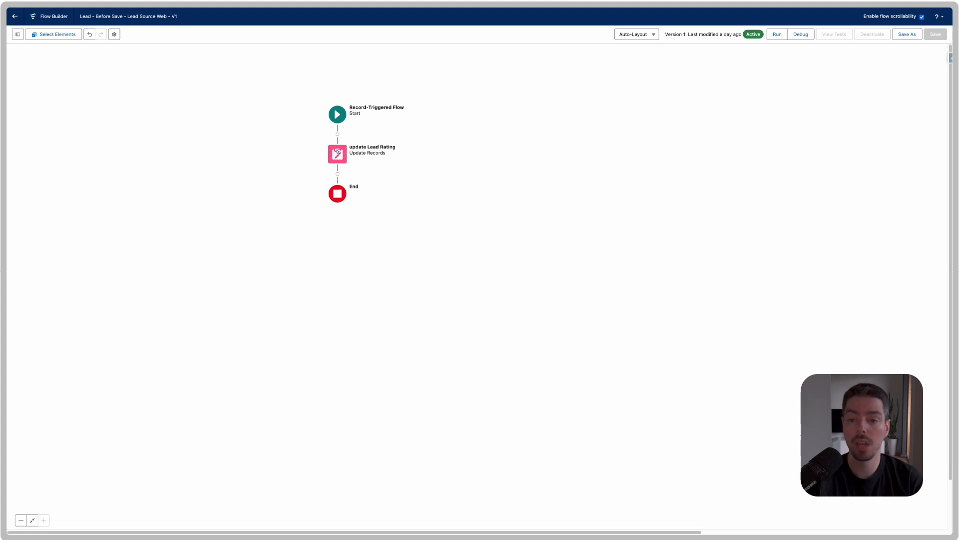
pyautogui.click(337, 134)
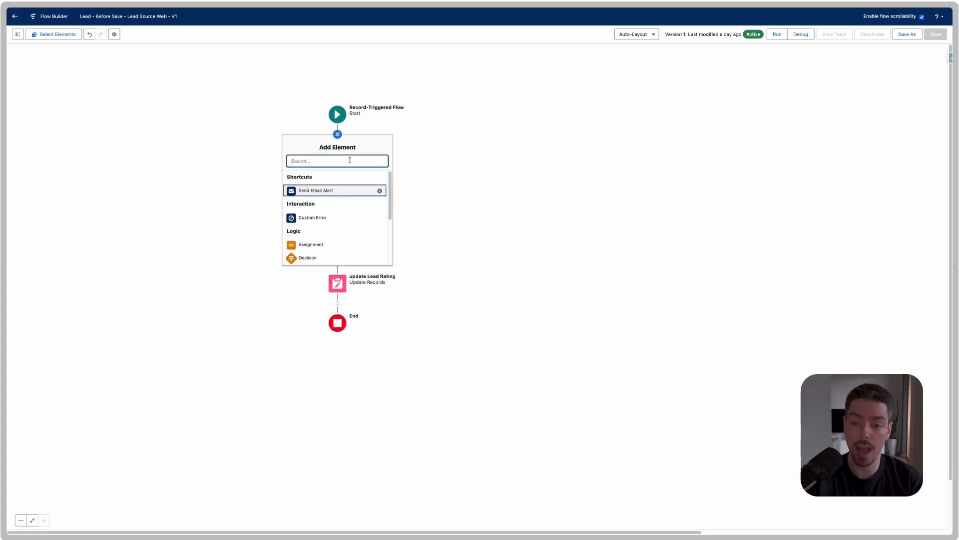
pyautogui.write('dec')
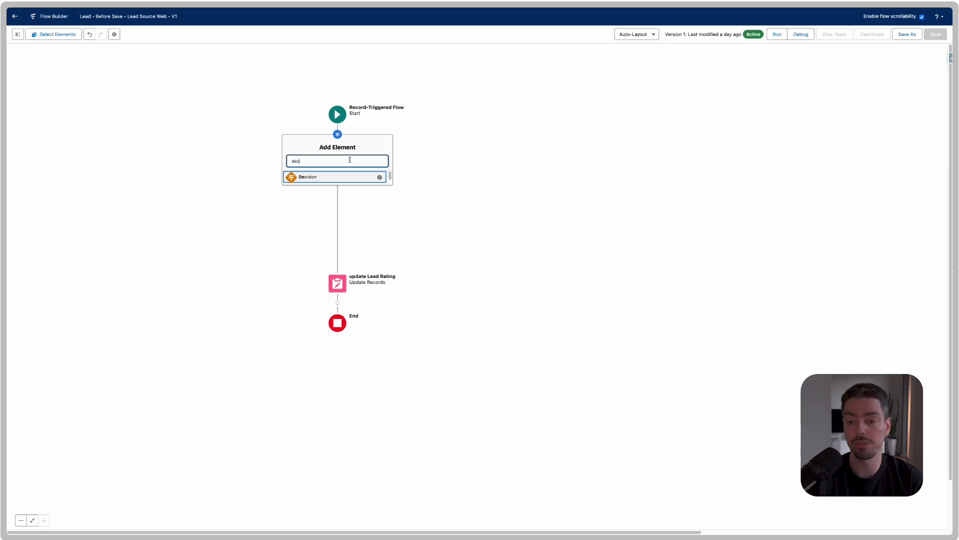
pyautogui.click(309, 177)
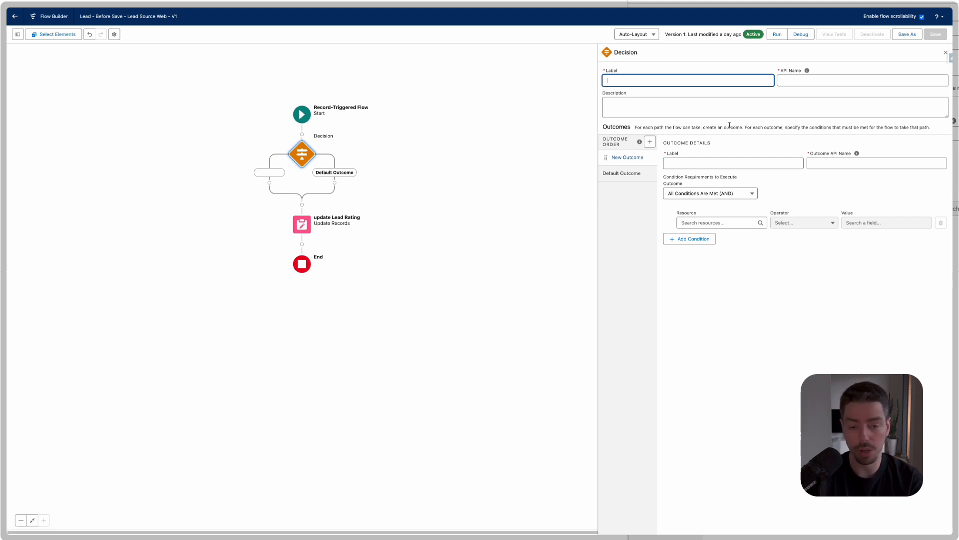
# Label the decision Check for Lead Source and set its API name to des_Check_for_Lead_Source.
pyautogui.write('Check for Le')
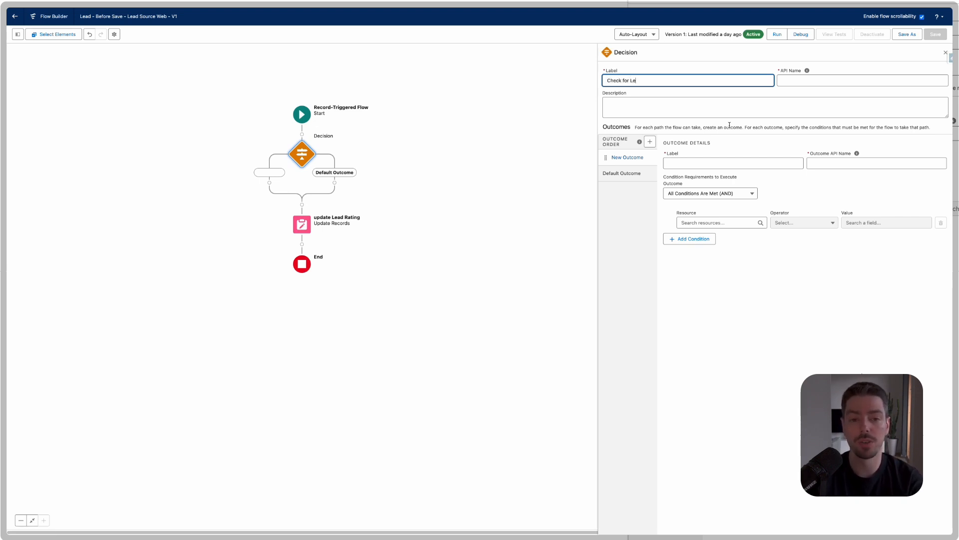
pyautogui.write('ad Source')
pyautogui.press('Tab')
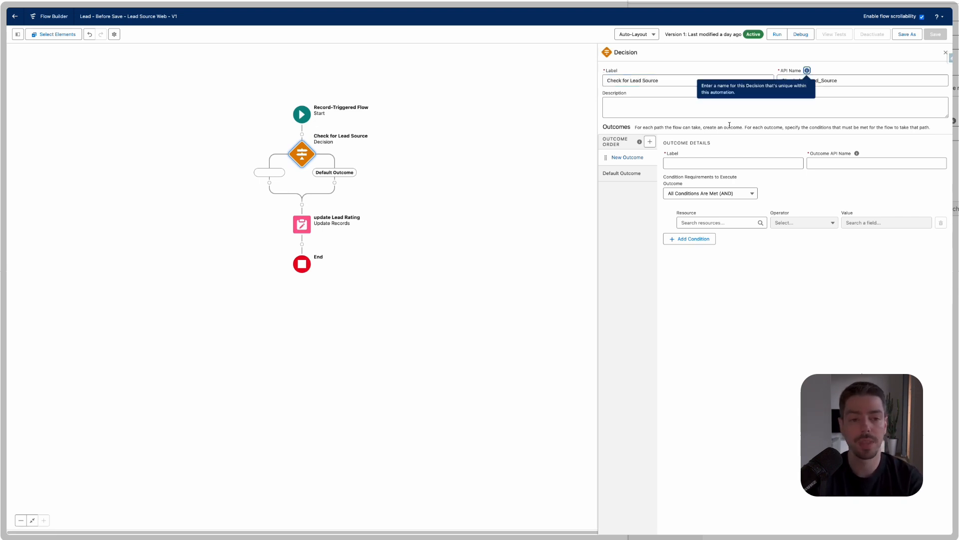
pyautogui.click(865, 83)
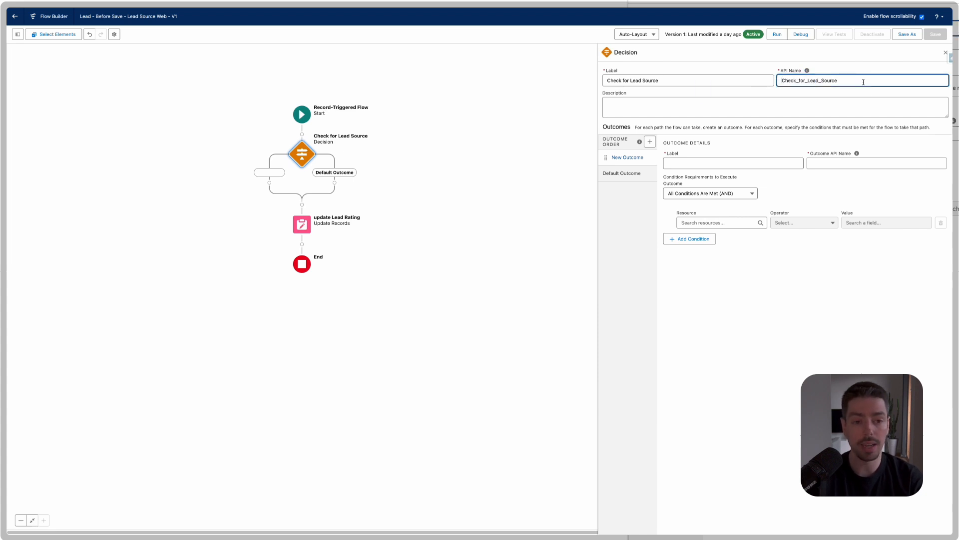
pyautogui.press('Home')
pyautogui.write('des_')
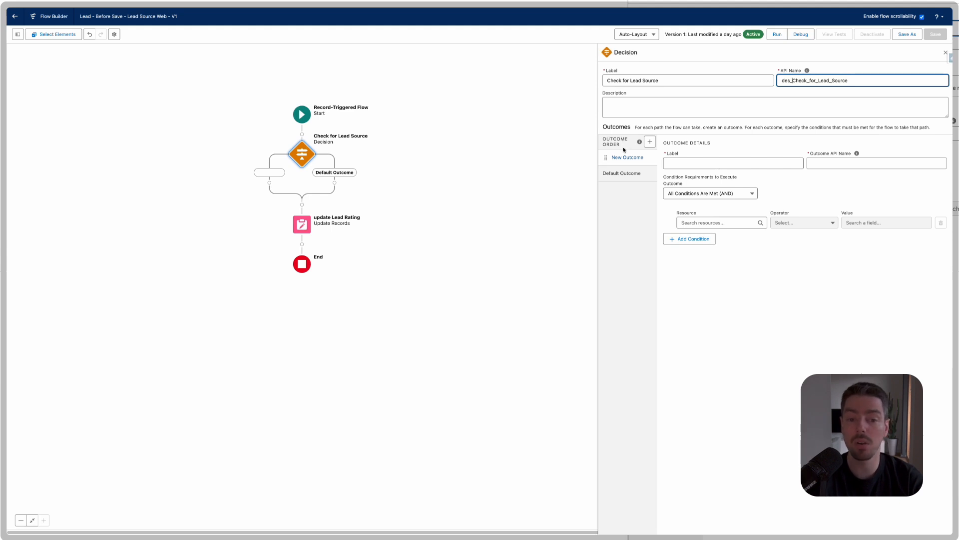
# Add two extra outcomes to the decision and delete them again.
pyautogui.click(650, 143)
pyautogui.click(651, 143)
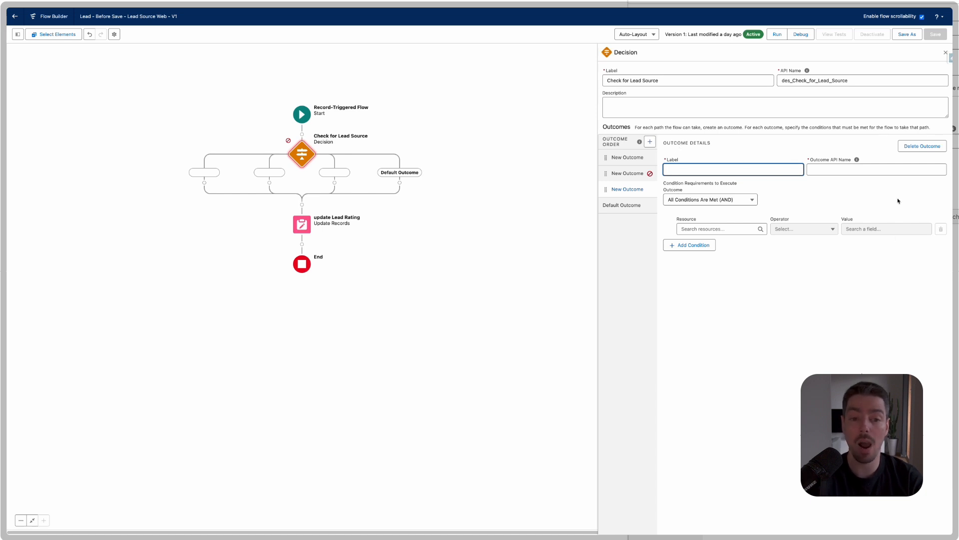
pyautogui.click(929, 151)
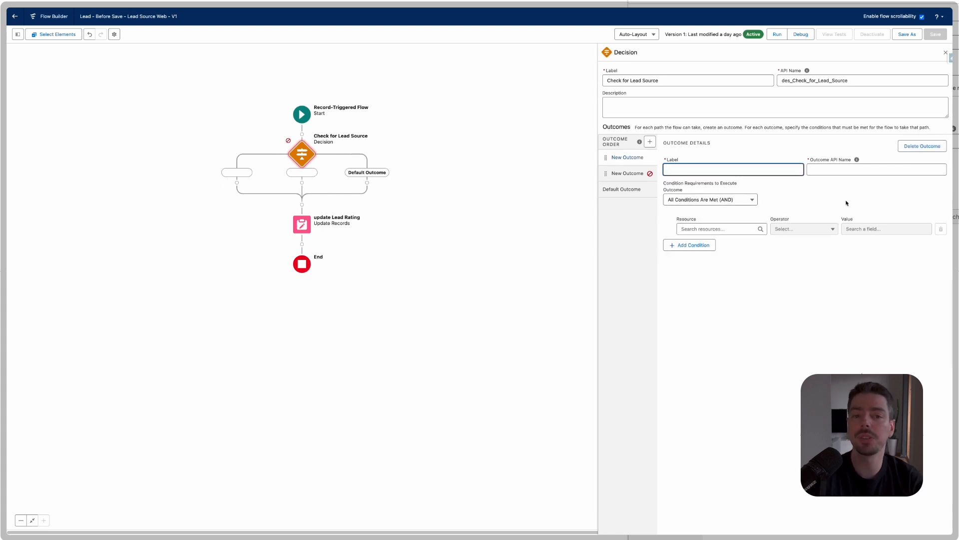
pyautogui.click(628, 173)
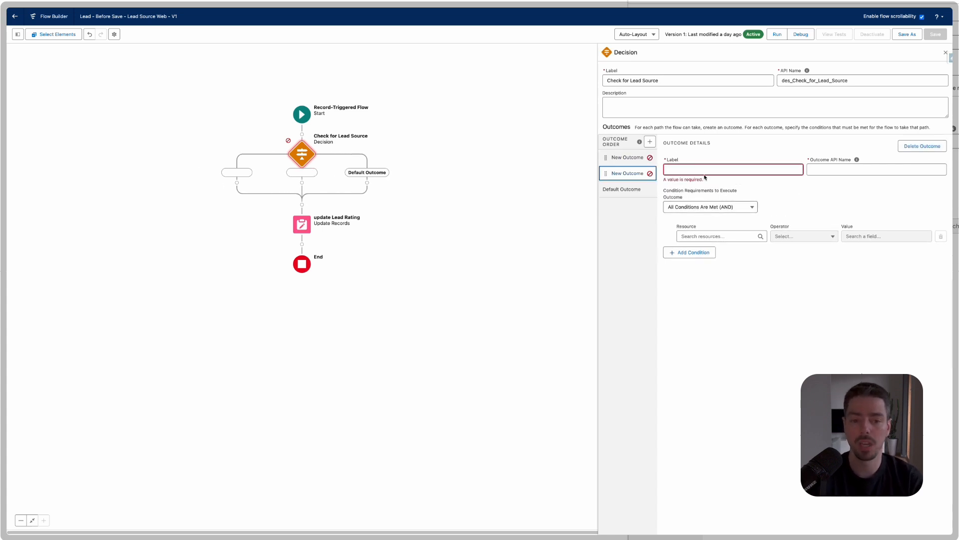
pyautogui.click(922, 146)
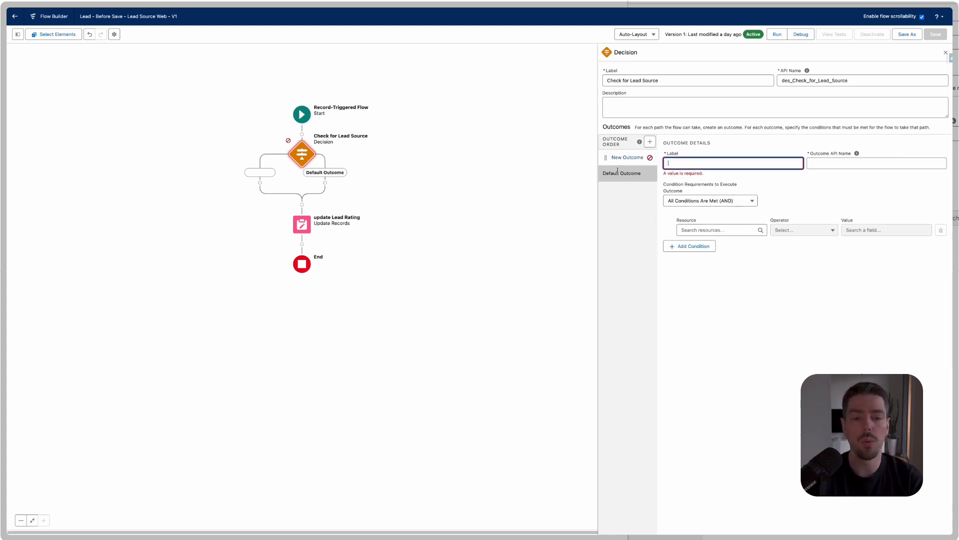
# Label the decision's first outcome Web, using Web as its API name too.
pyautogui.click(714, 164)
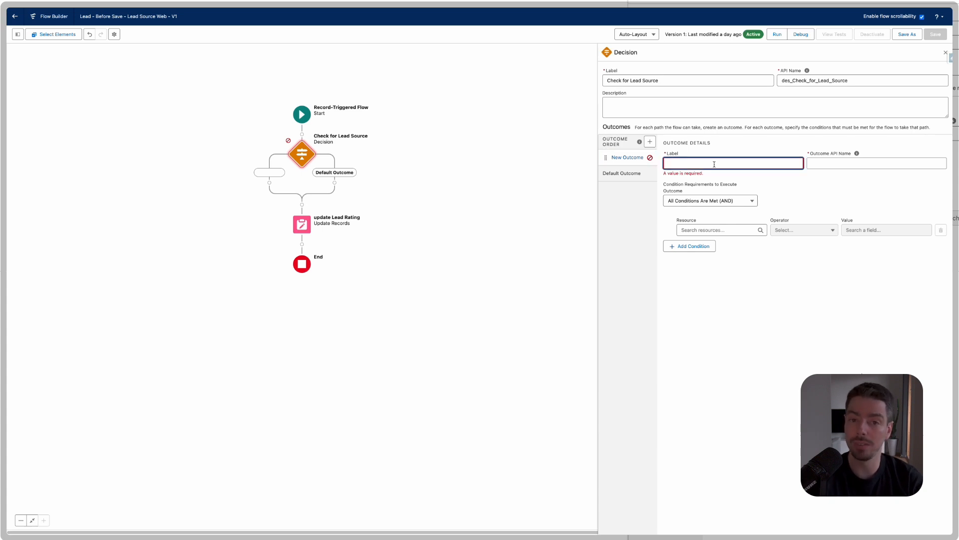
pyautogui.write('Web')
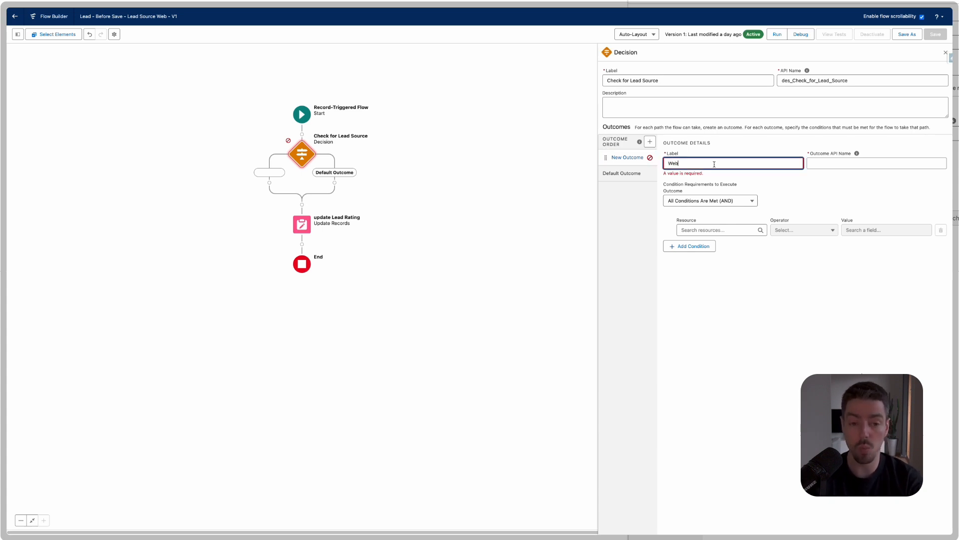
pyautogui.press('Tab')
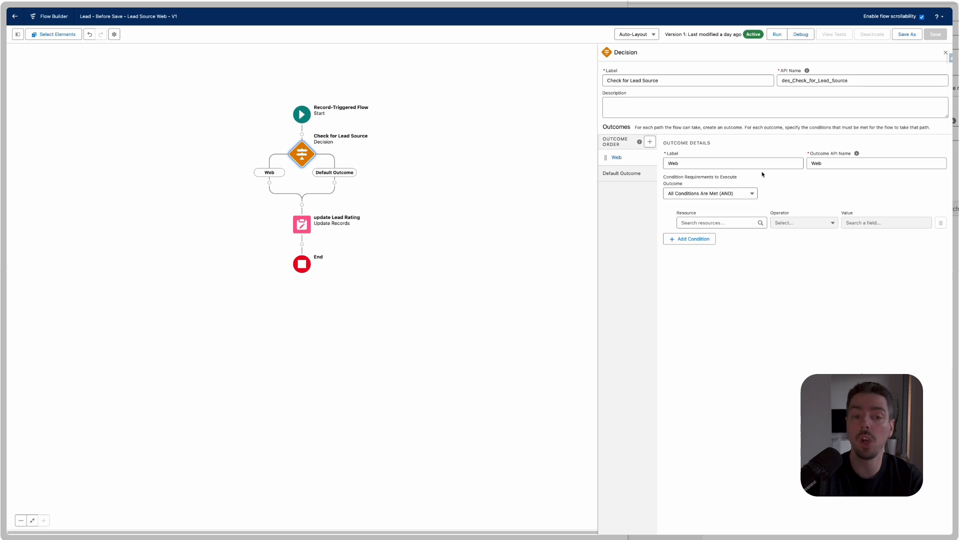
# Set the Web outcome's condition to Triggering Lead > Lead Source Equals Web.
pyautogui.click(736, 226)
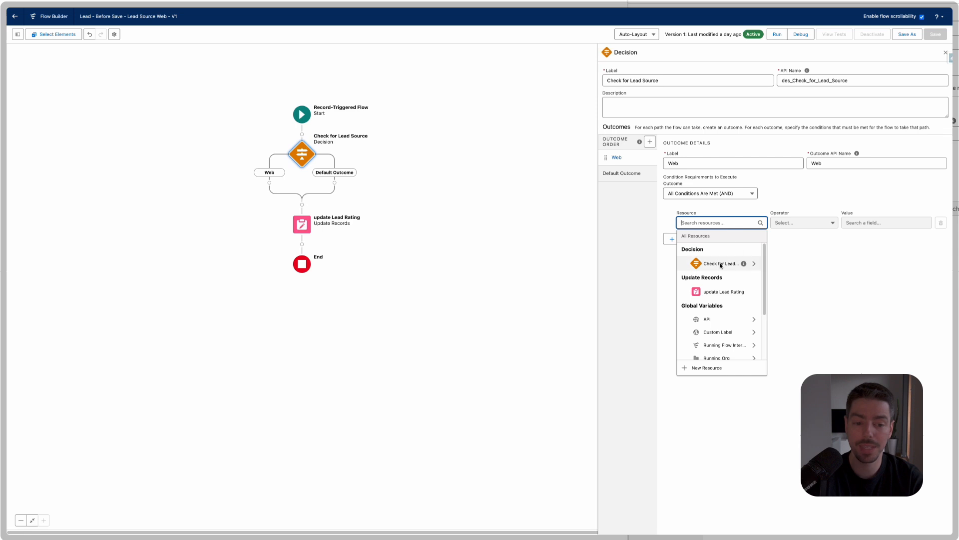
pyautogui.scroll(-3, 726, 289)
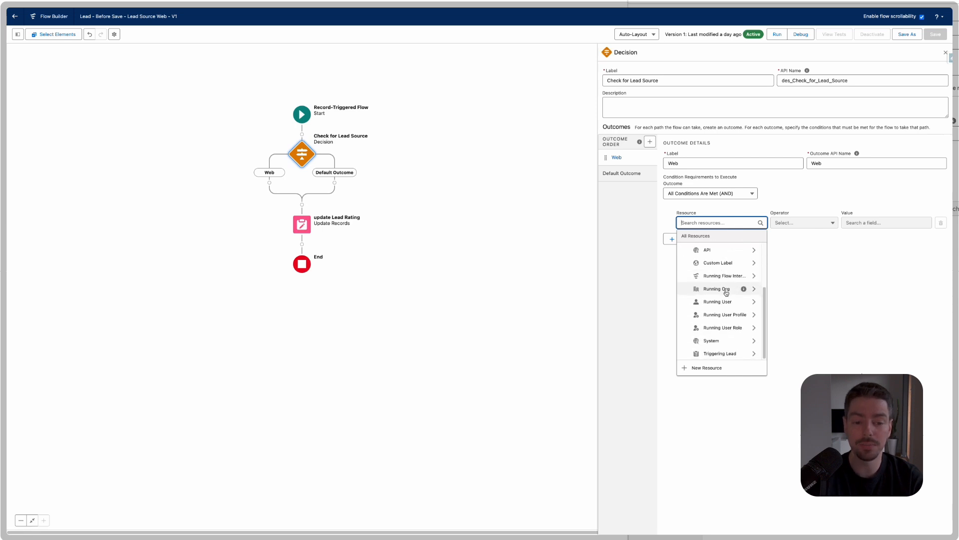
pyautogui.click(728, 357)
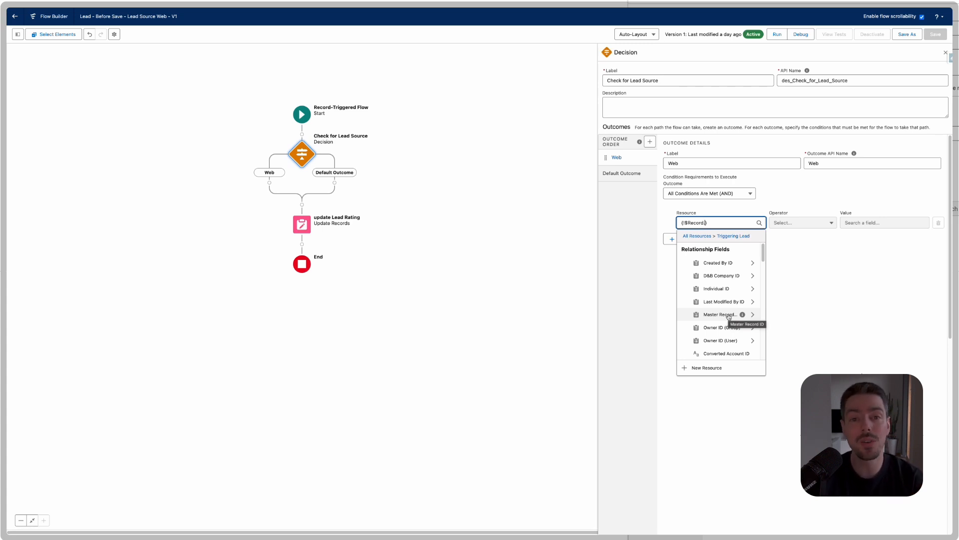
pyautogui.write('lead')
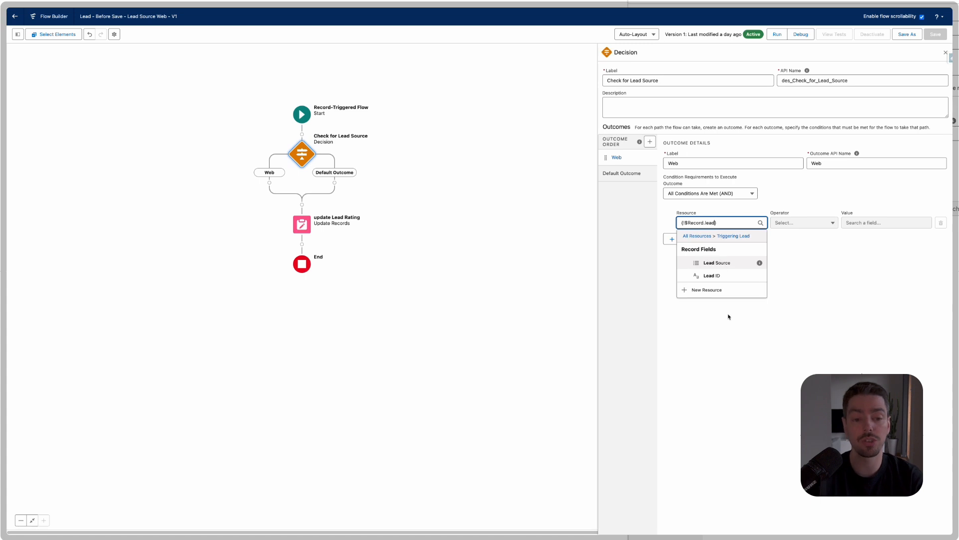
pyautogui.click(734, 263)
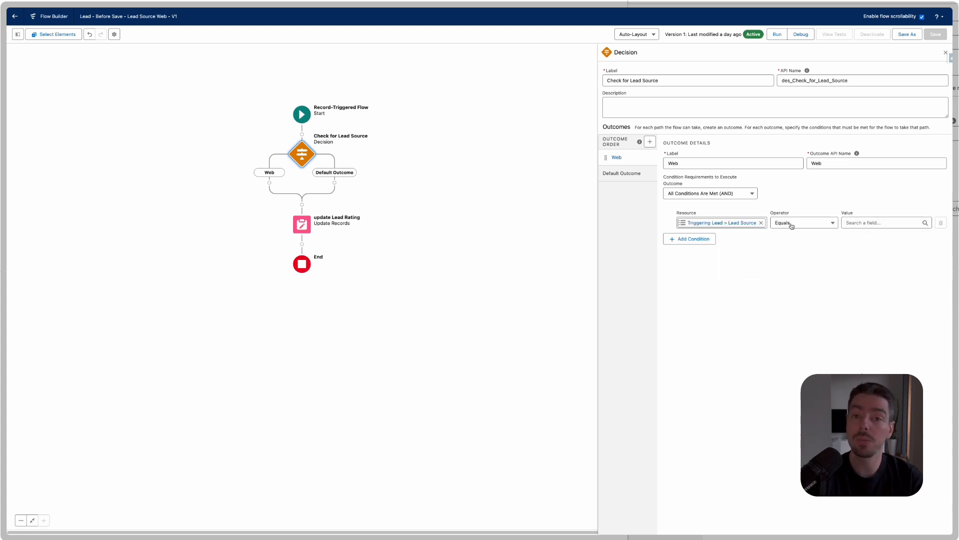
pyautogui.click(860, 223)
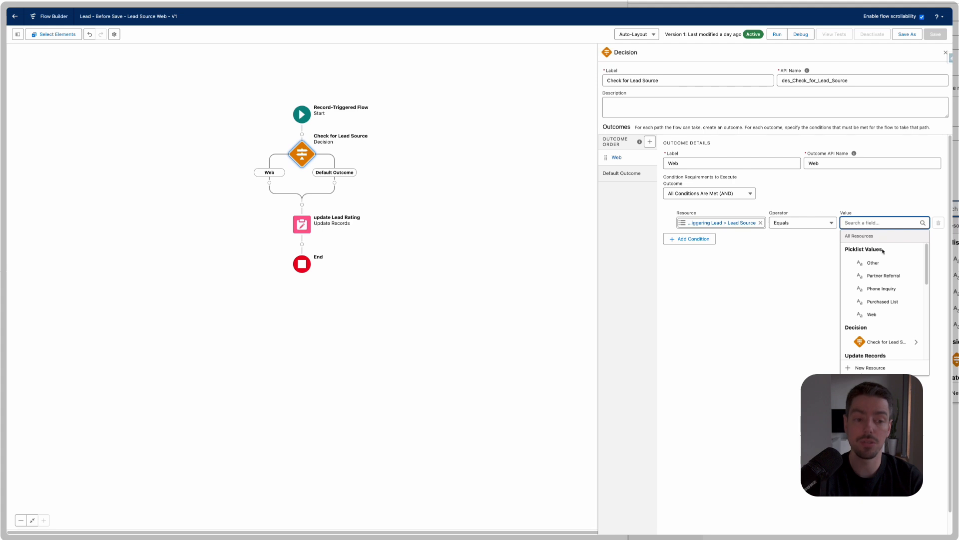
pyautogui.click(882, 314)
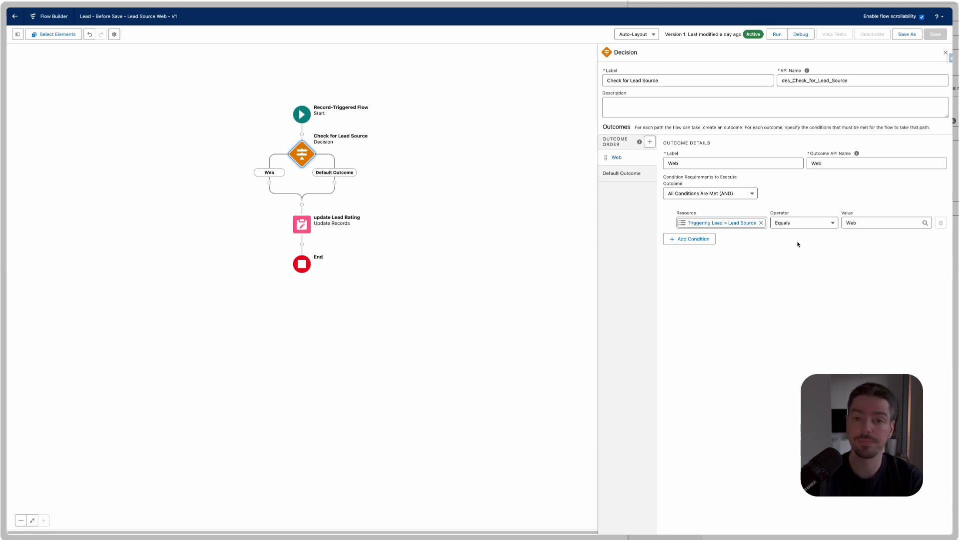
# Add a second outcome to the decision and label it Phone Inquiry.
pyautogui.click(651, 142)
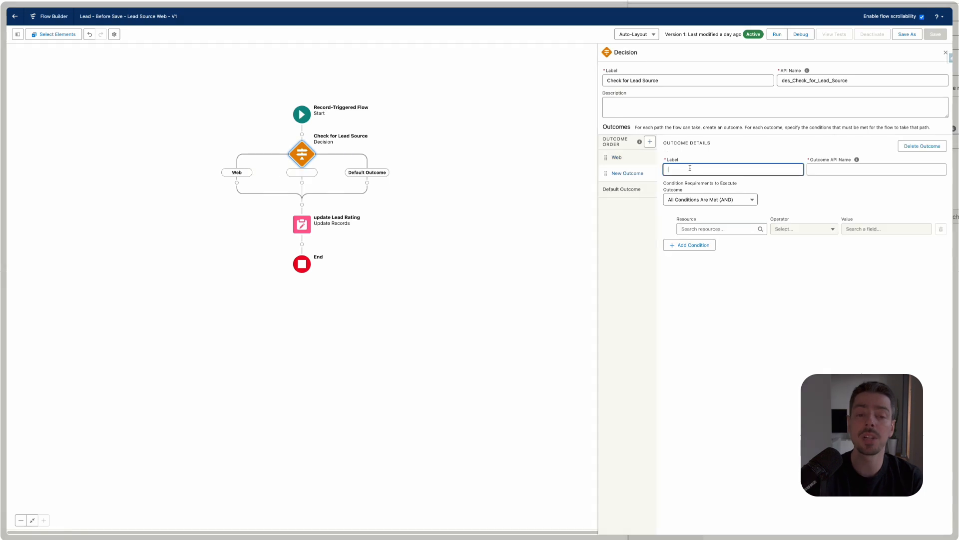
pyautogui.write('P')
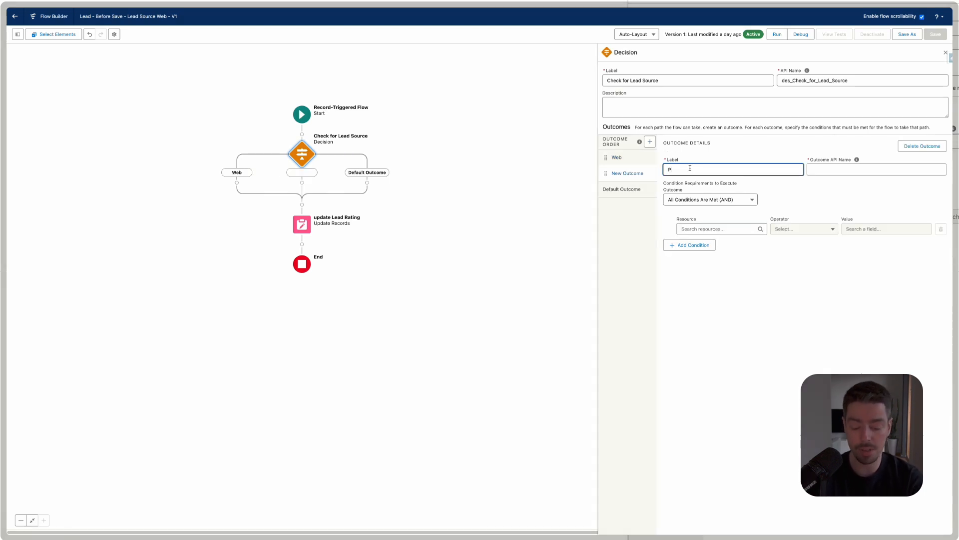
pyautogui.write('hone Inquiry')
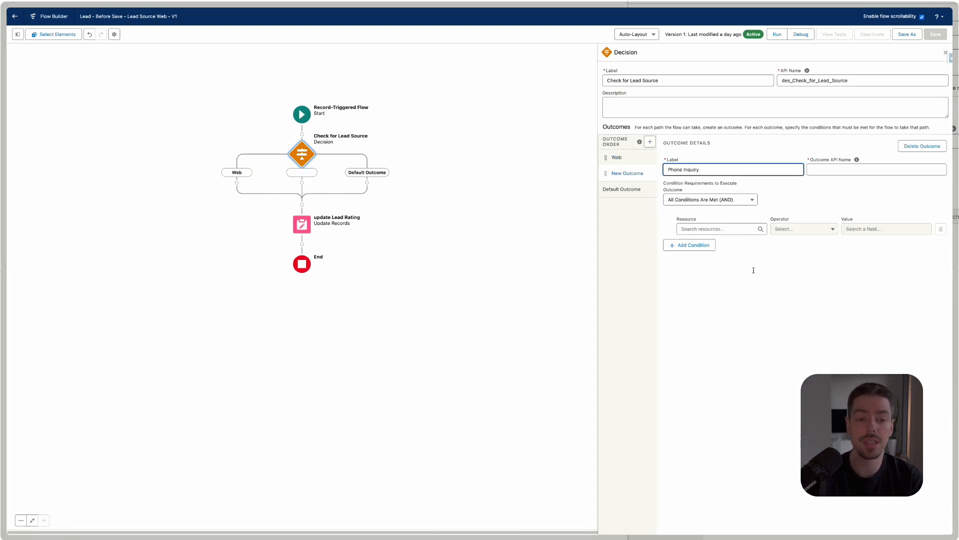
pyautogui.click(754, 271)
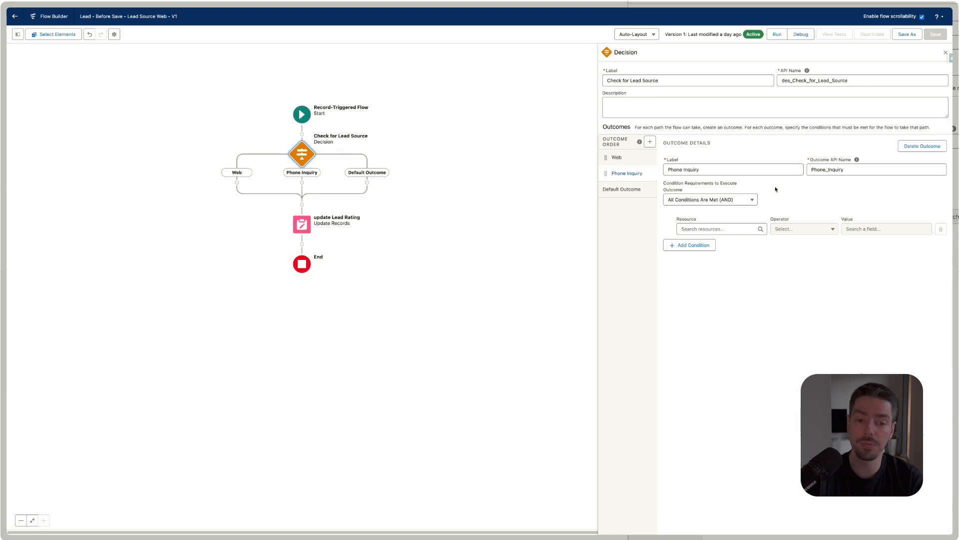
# Set the Phone Inquiry outcome's condition to Triggering Lead > Lead Source Equals Phone Inquiry.
pyautogui.click(740, 228)
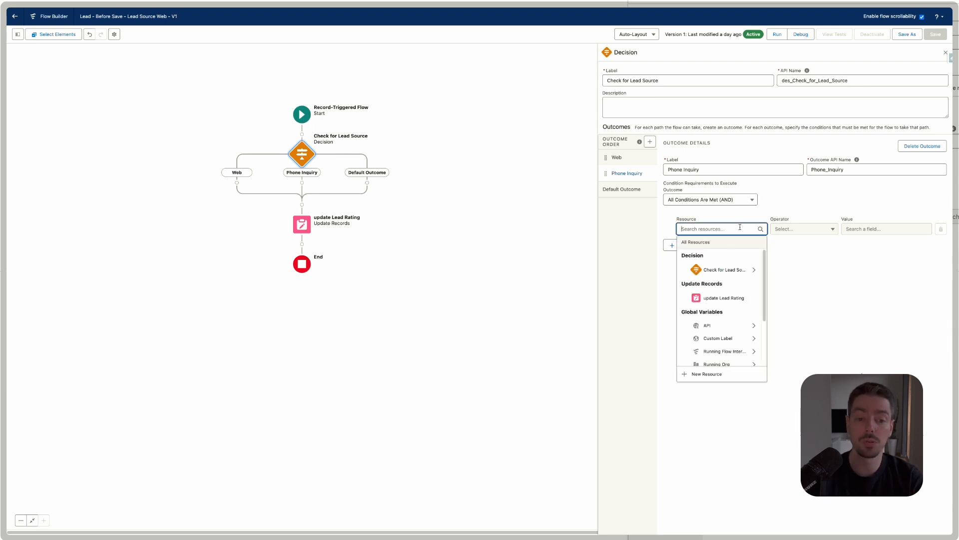
pyautogui.scroll(-3, 720, 333)
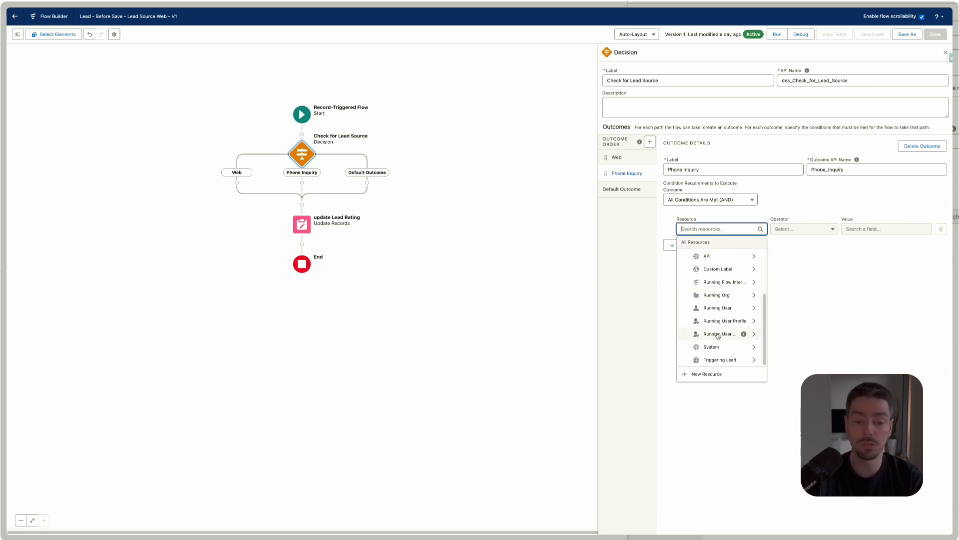
pyautogui.click(723, 360)
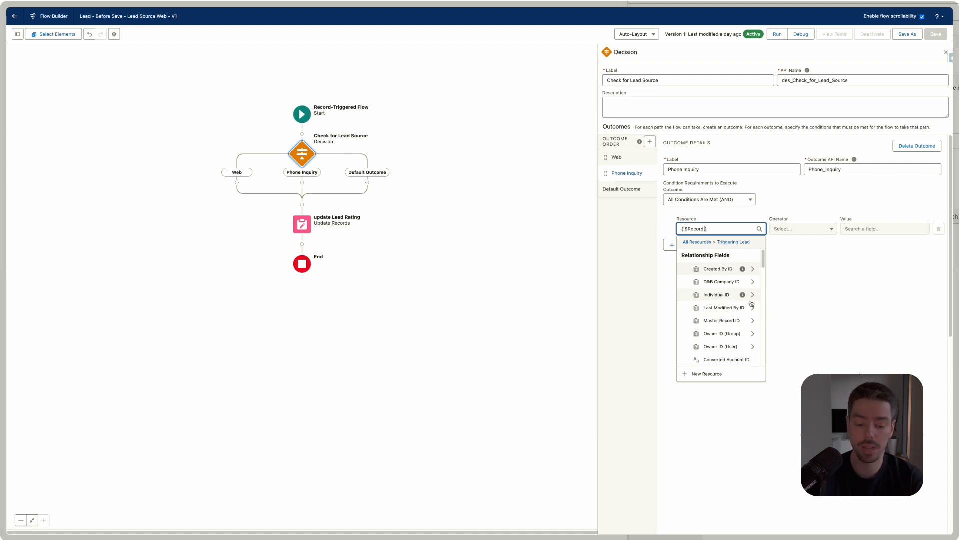
pyautogui.write('lead')
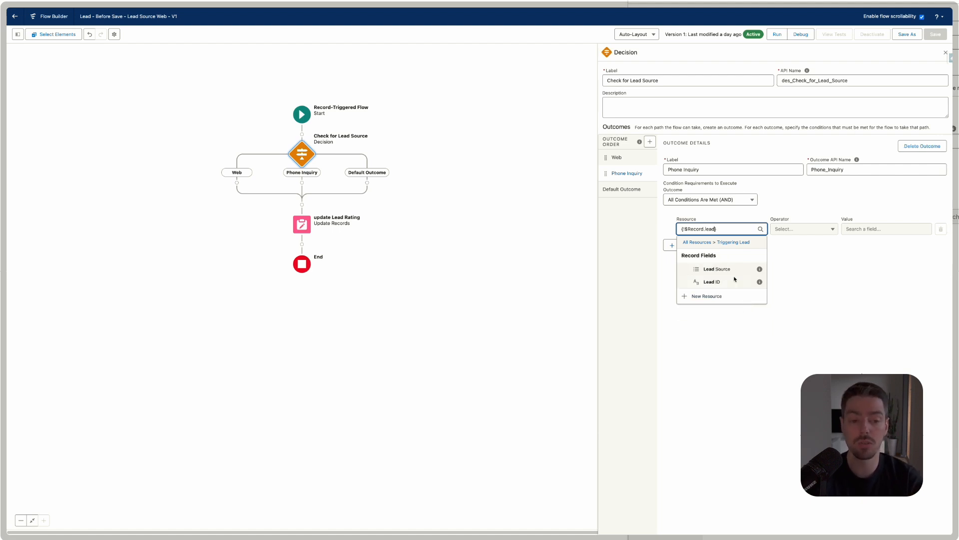
pyautogui.click(717, 269)
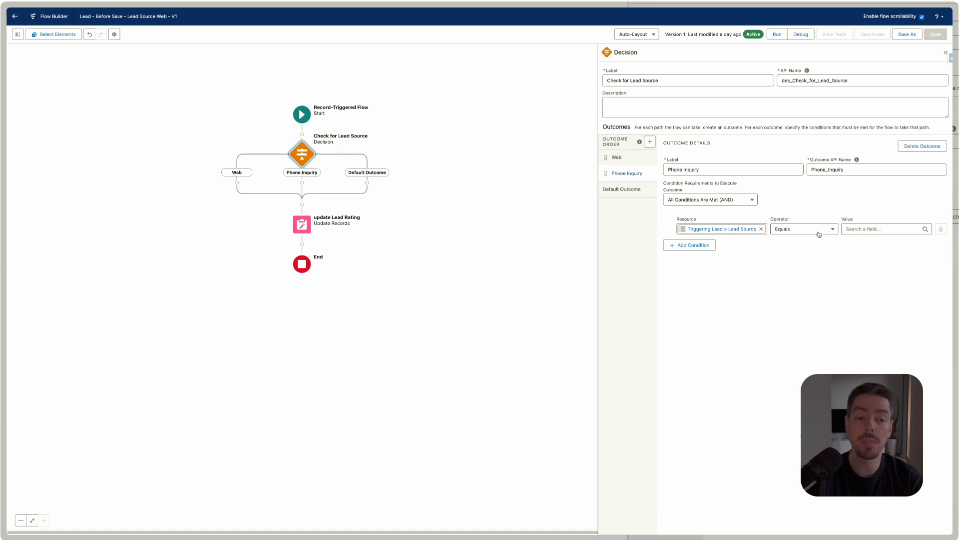
pyautogui.click(879, 229)
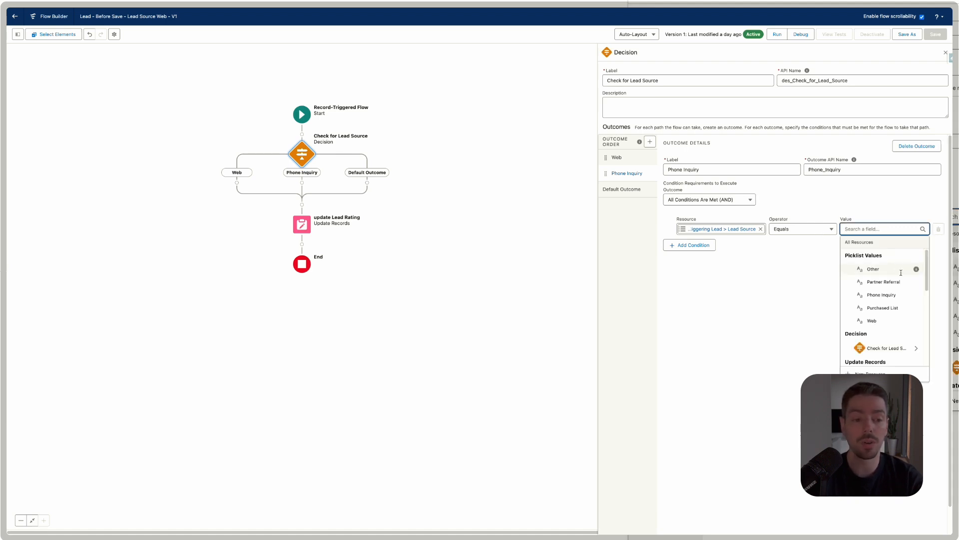
pyautogui.click(903, 294)
pyautogui.click(871, 278)
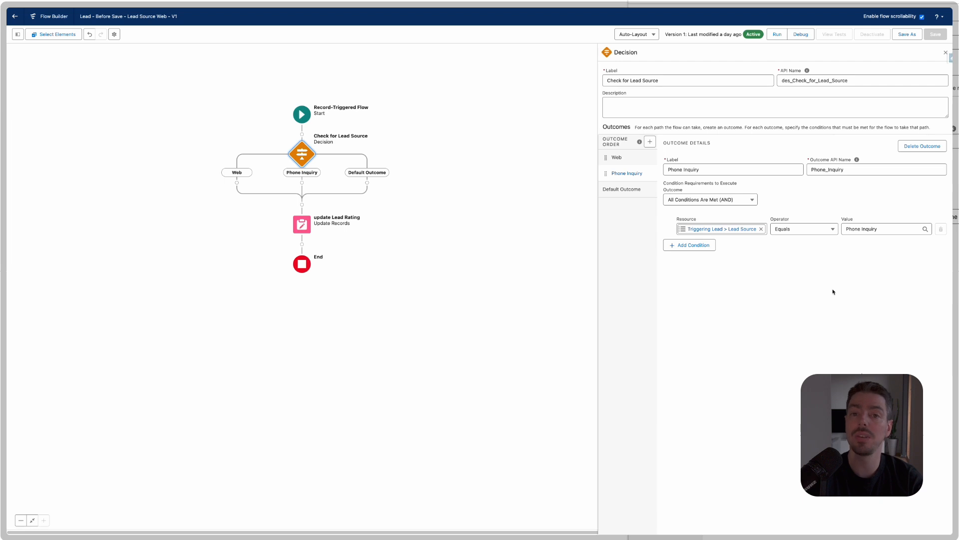
# Review the details of the decision's Web, Phone Inquiry and Default Outcome paths.
pyautogui.click(640, 189)
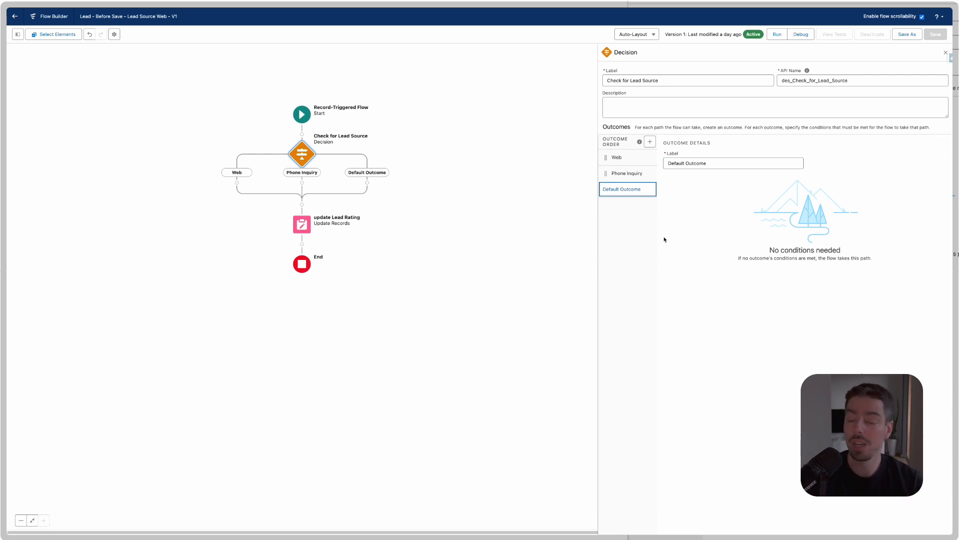
pyautogui.click(619, 158)
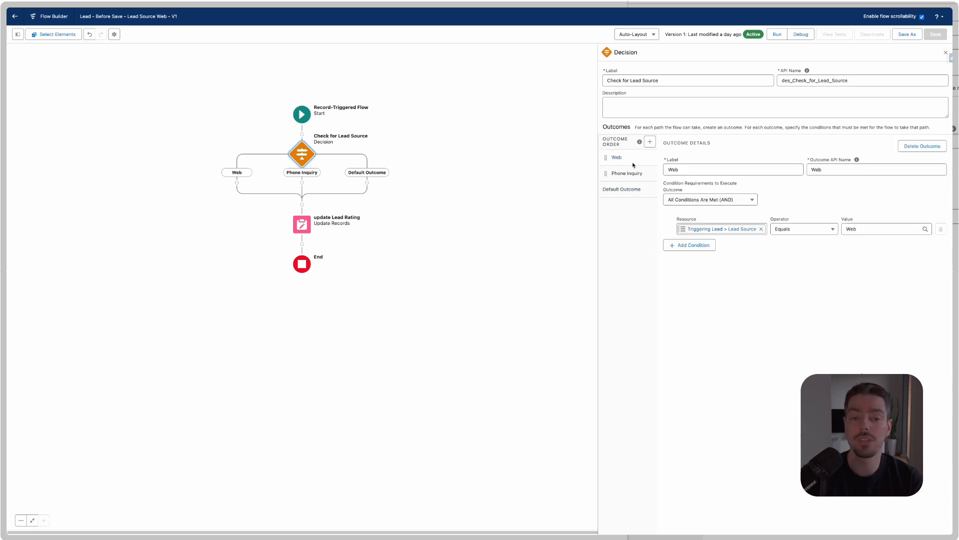
pyautogui.click(633, 159)
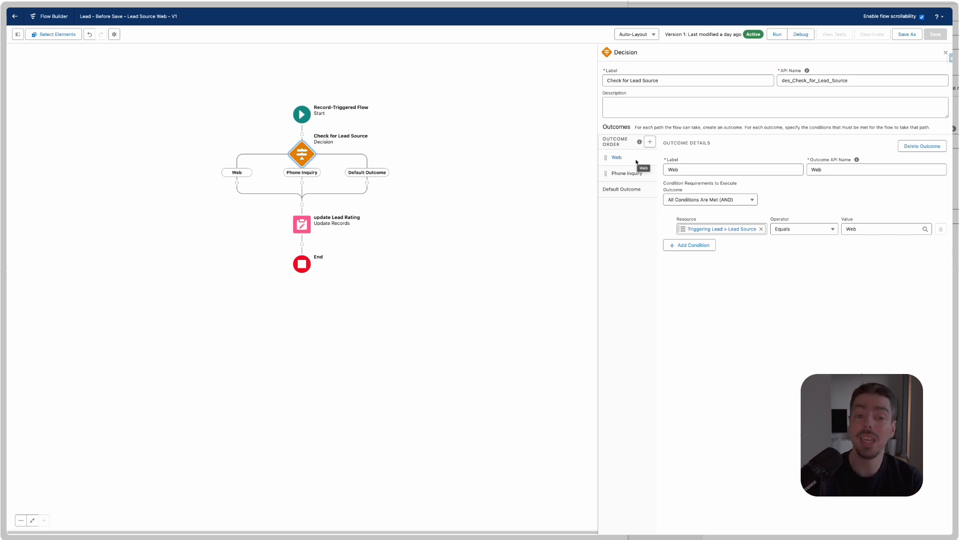
pyautogui.click(626, 173)
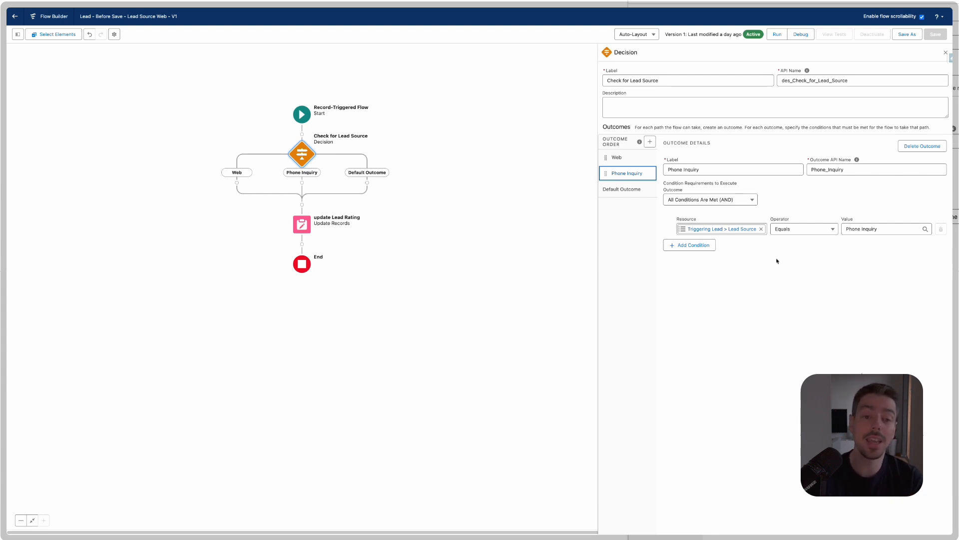
pyautogui.click(622, 189)
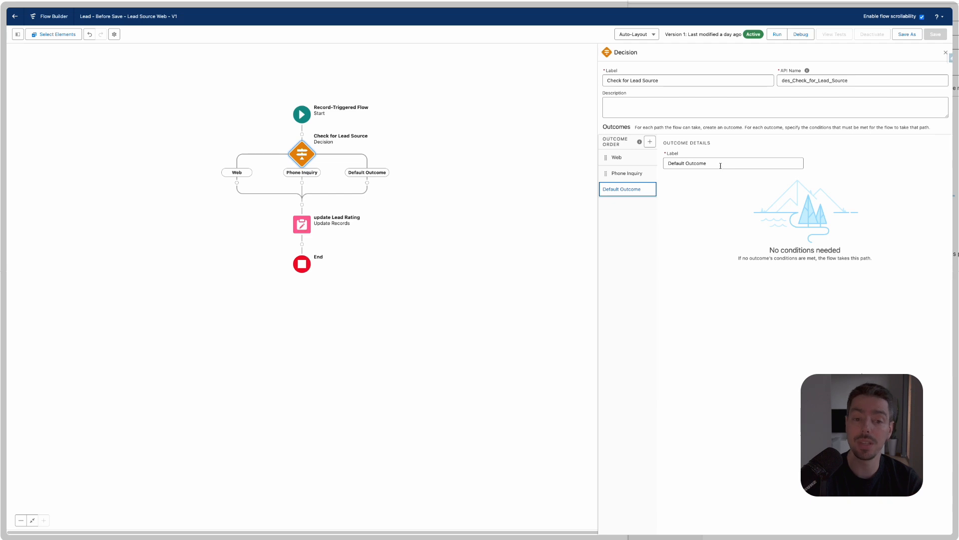
pyautogui.click(738, 210)
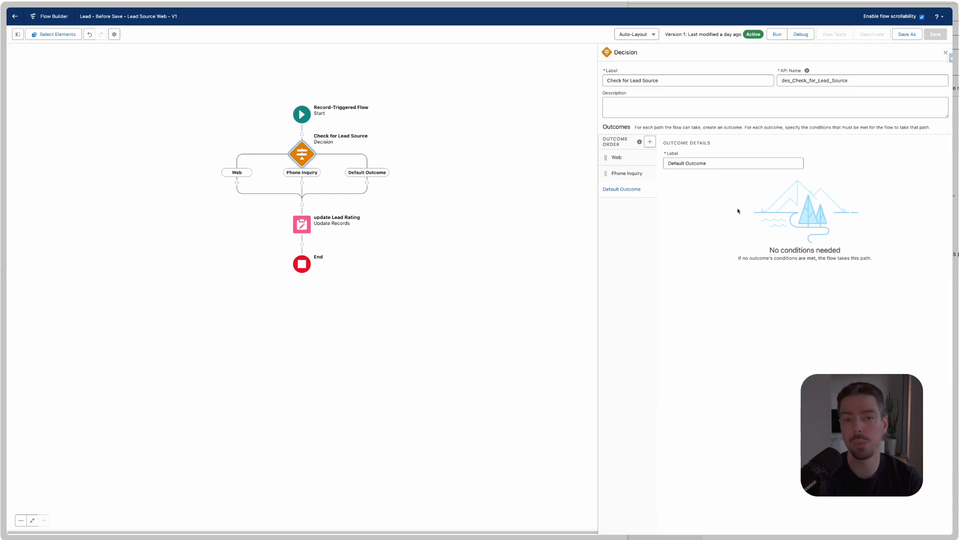
# Close the decision's settings and check which field value the update Lead Rating element sets.
pyautogui.press('Escape')
pyautogui.moveTo(520, 220); pyautogui.dragTo(658, 236)
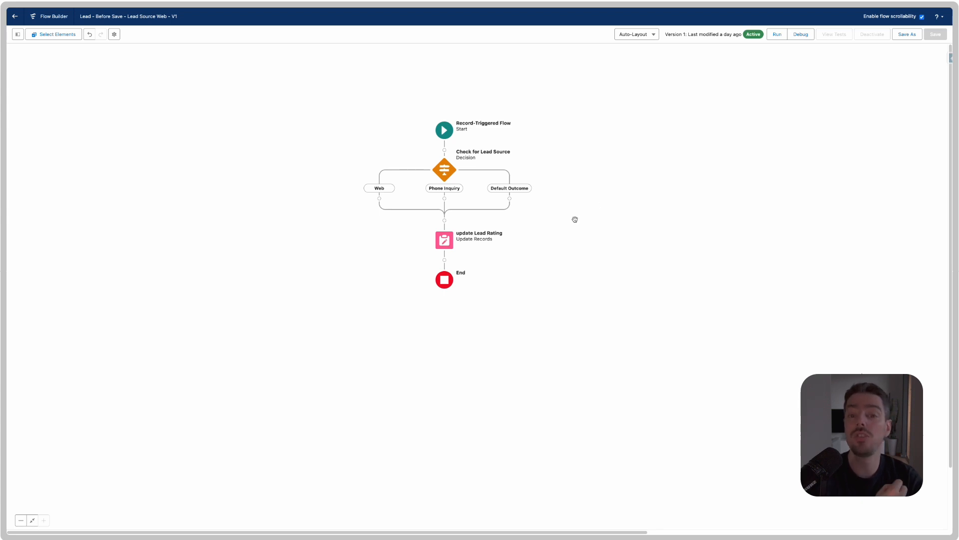
pyautogui.moveTo(575, 218); pyautogui.dragTo(587, 227)
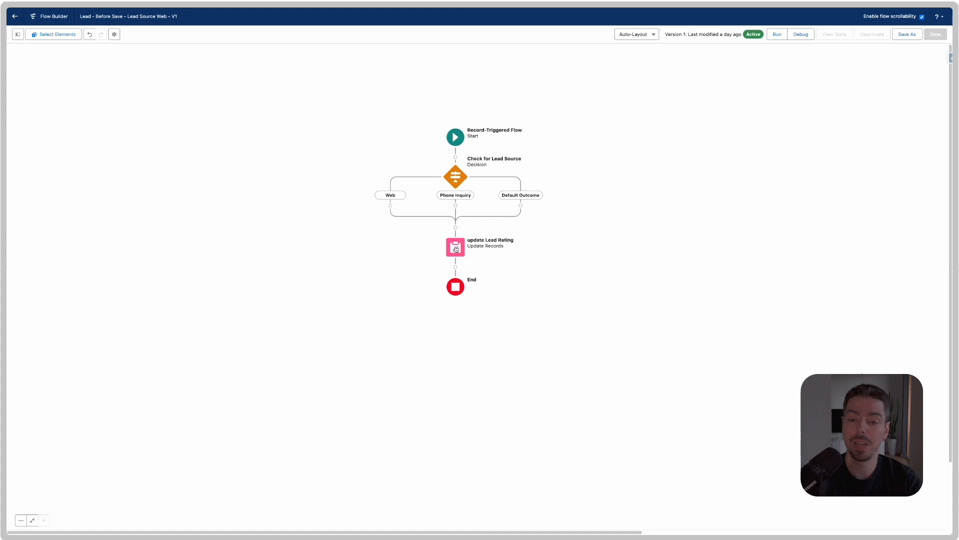
pyautogui.click(455, 248)
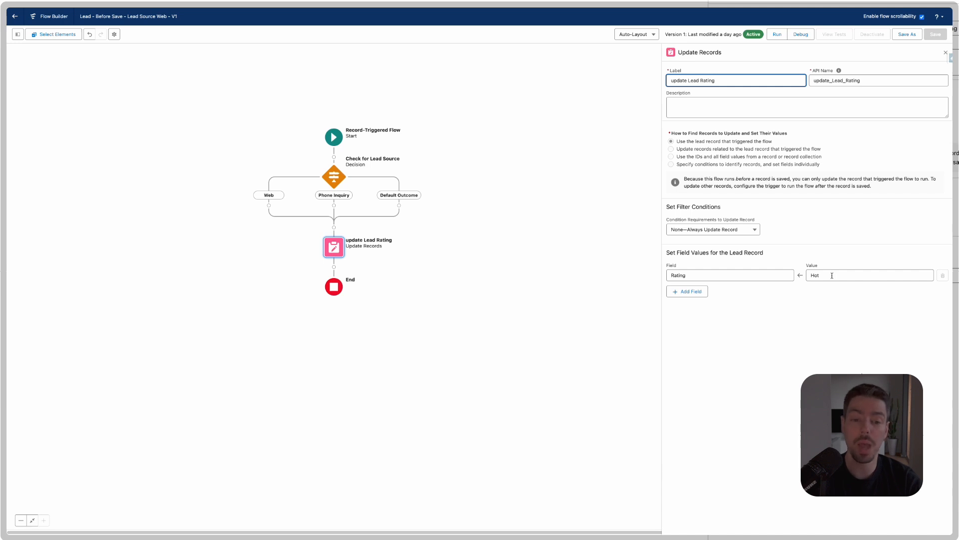
pyautogui.click(945, 52)
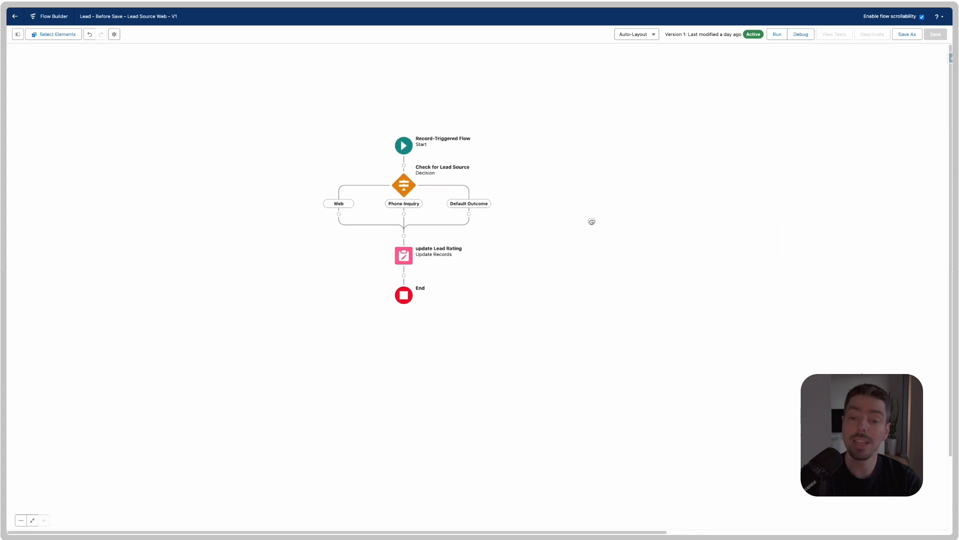
# Move the update Lead Rating element onto the decision's Web path by cutting and pasting it.
pyautogui.moveTo(592, 221); pyautogui.dragTo(593, 222)
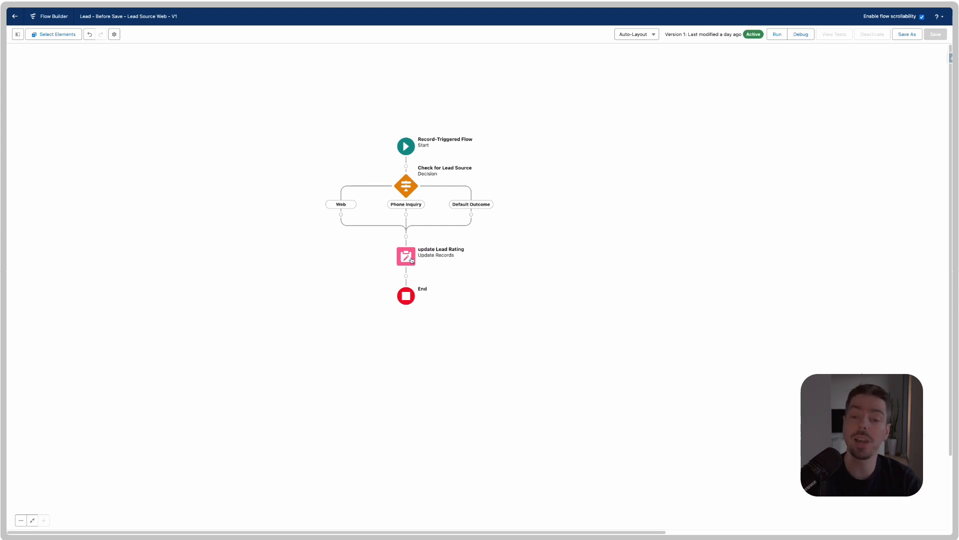
pyautogui.click(412, 260)
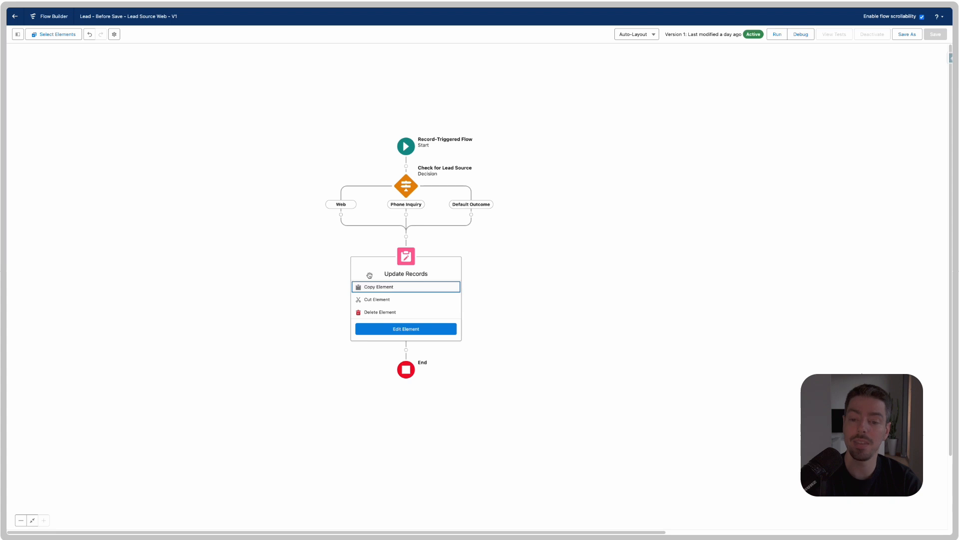
pyautogui.click(401, 299)
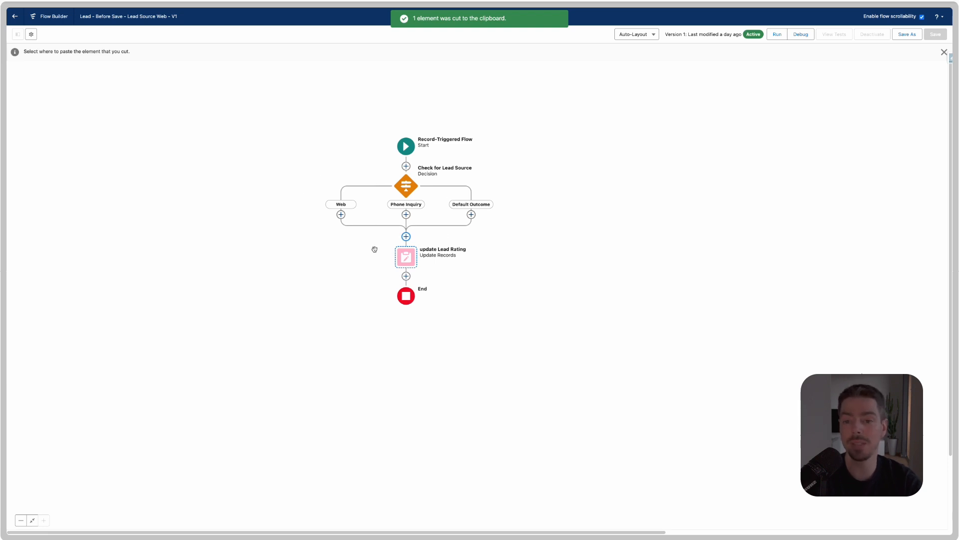
pyautogui.click(341, 215)
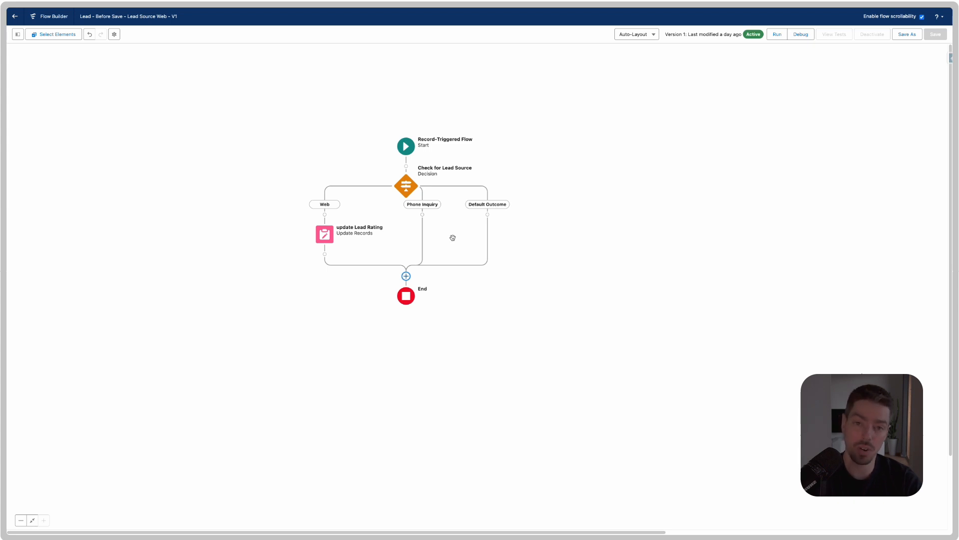
pyautogui.click(422, 215)
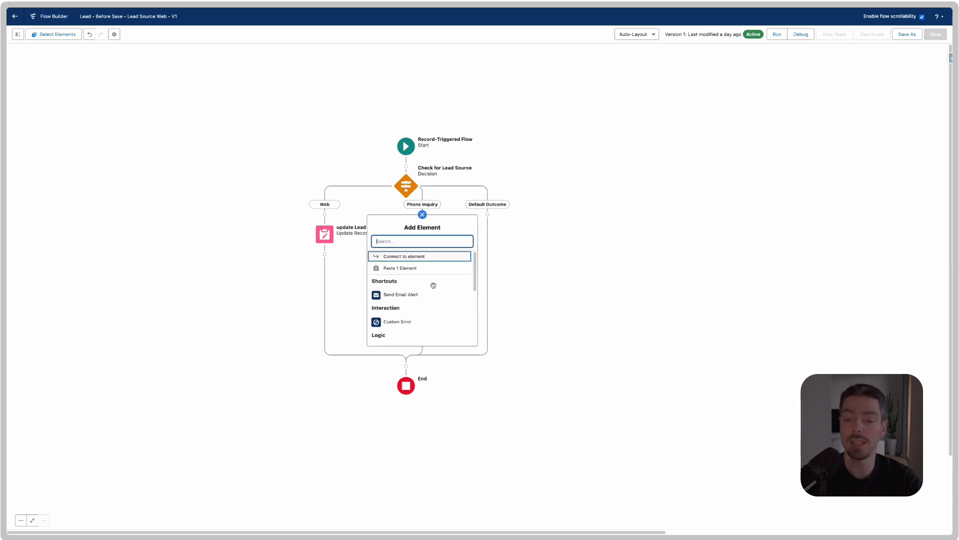
pyautogui.scroll(-3, 435, 289)
pyautogui.scroll(-2, 436, 288)
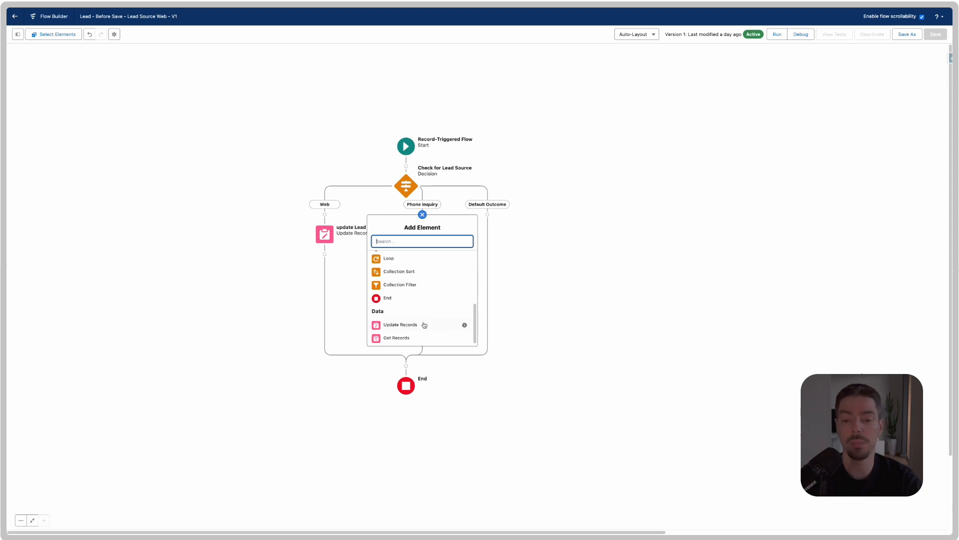
pyautogui.click(535, 272)
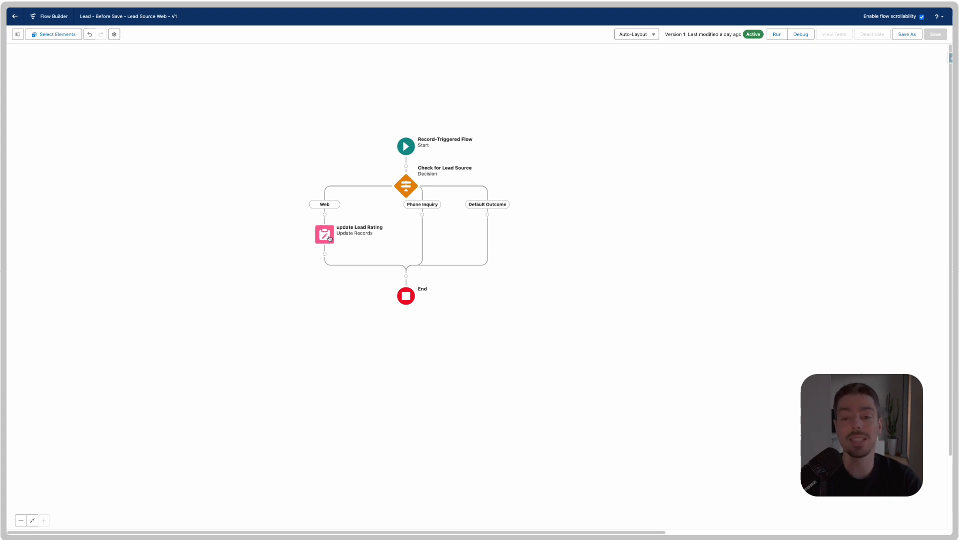
# Copy the update Lead Rating element from the Web path and paste it onto the Phone Inquiry path.
pyautogui.click(330, 239)
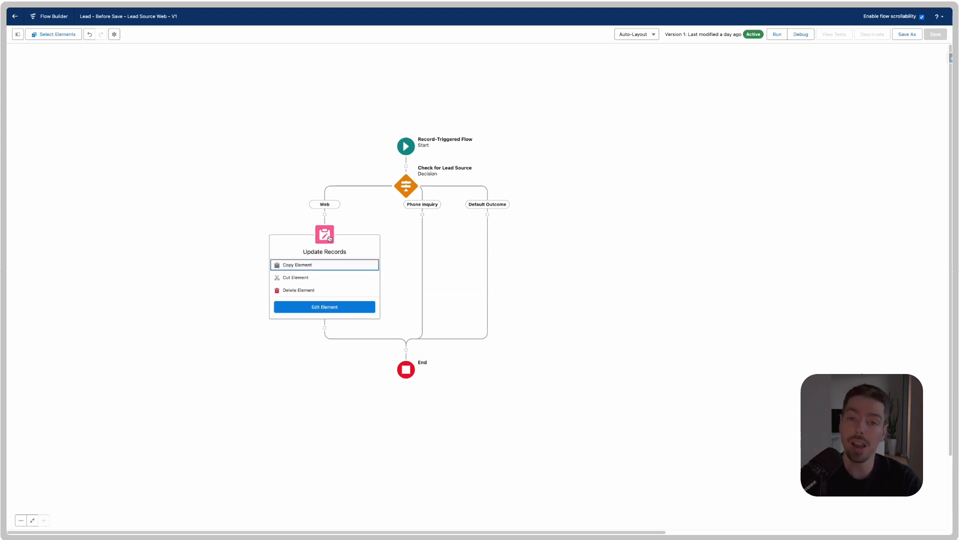
pyautogui.click(313, 265)
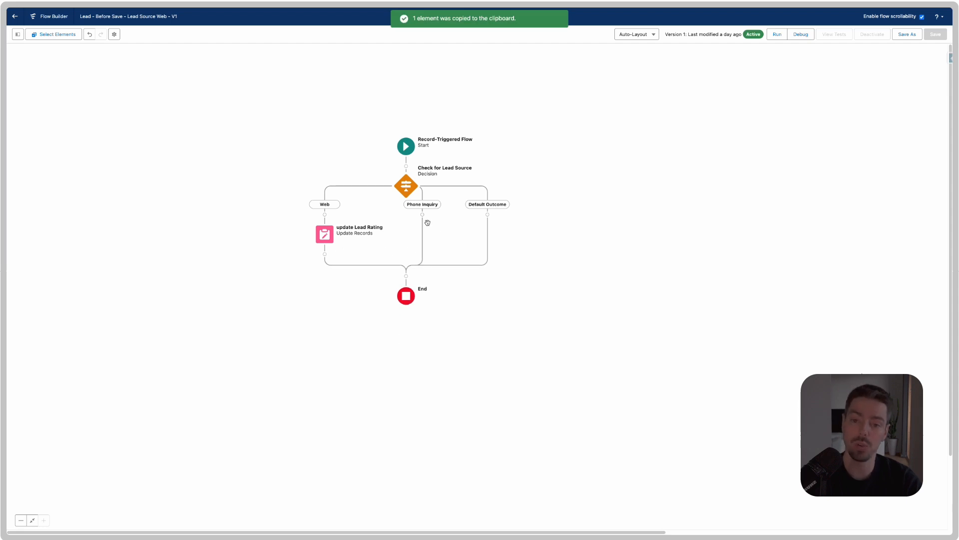
pyautogui.click(422, 215)
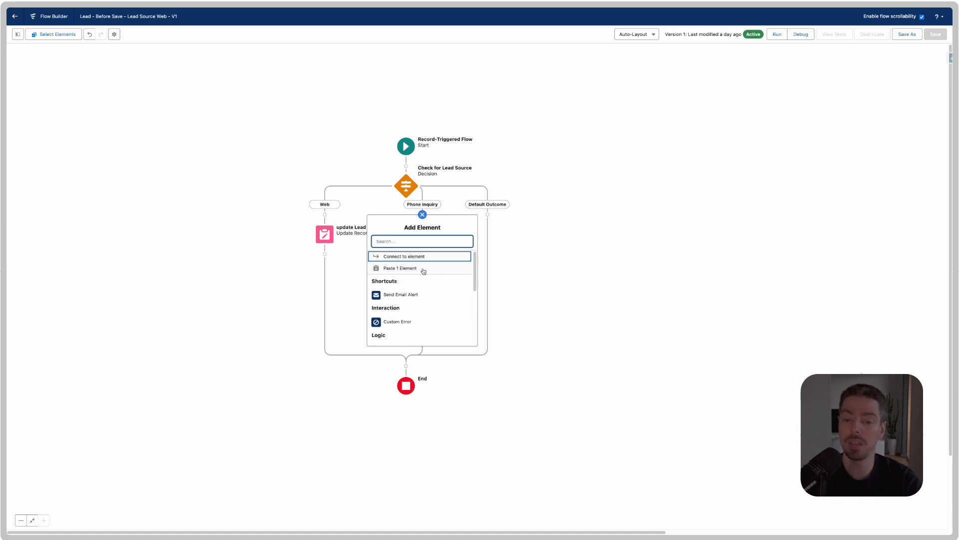
pyautogui.click(424, 270)
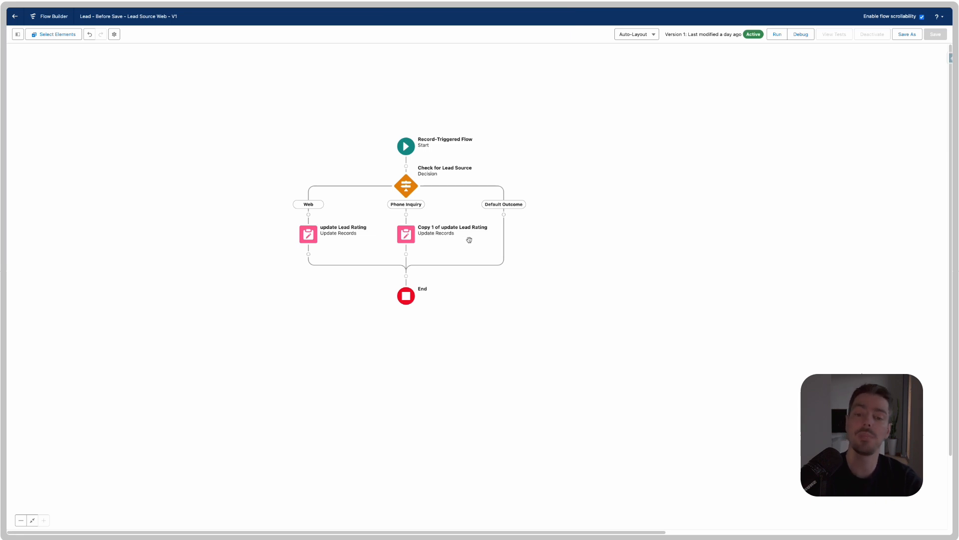
# Relabel the Phone Inquiry path's element update Lead Rating to Warm and regenerate its API name as update_Lead_Rating_to_Warm.
pyautogui.click(406, 235)
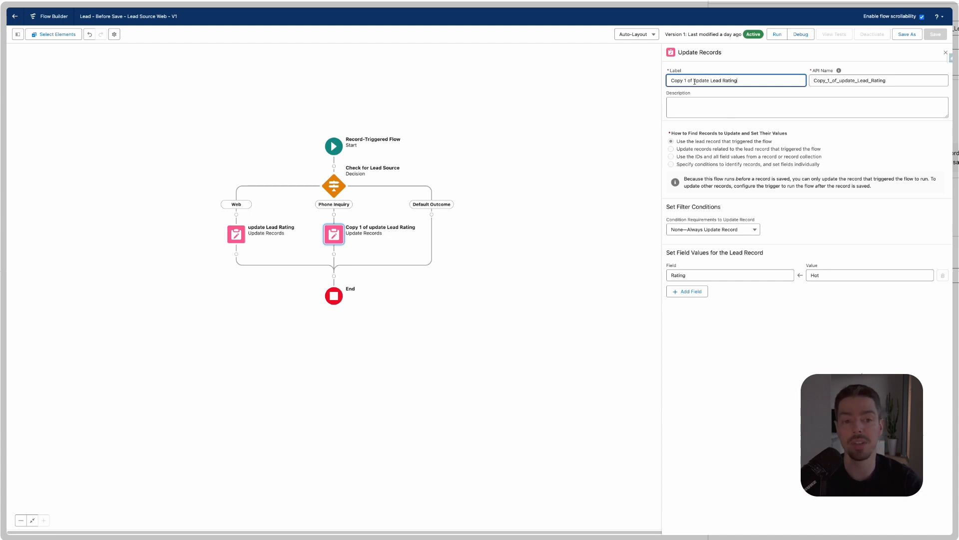
pyautogui.moveTo(694, 81); pyautogui.dragTo(664, 81)
pyautogui.press('BackSpace')
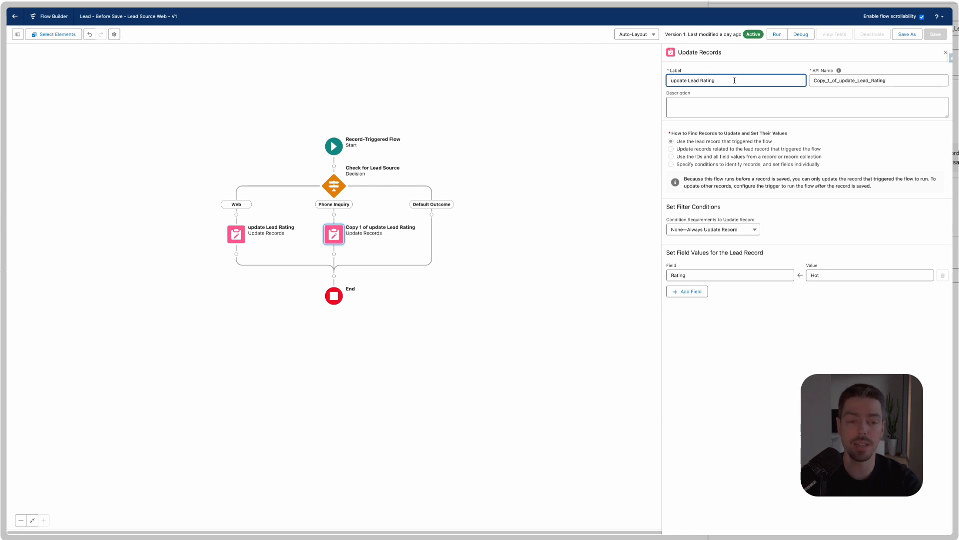
pyautogui.write('to Warm')
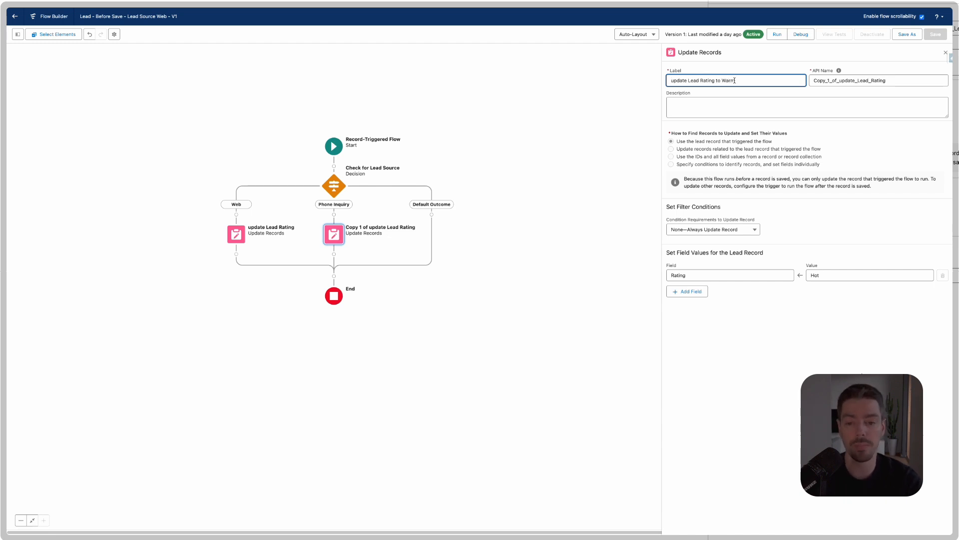
pyautogui.doubleClick(847, 80)
pyautogui.press('BackSpace')
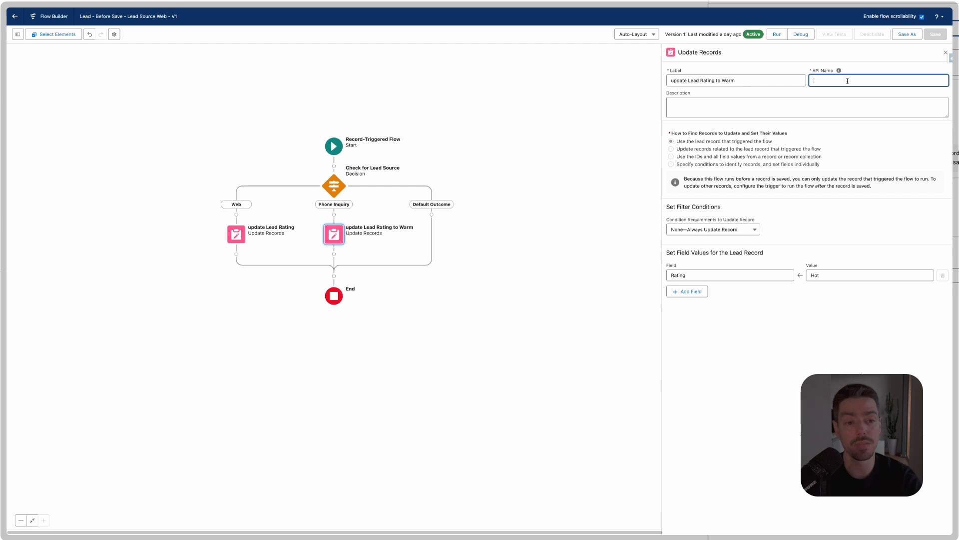
pyautogui.click(790, 81)
pyautogui.press('Tab')
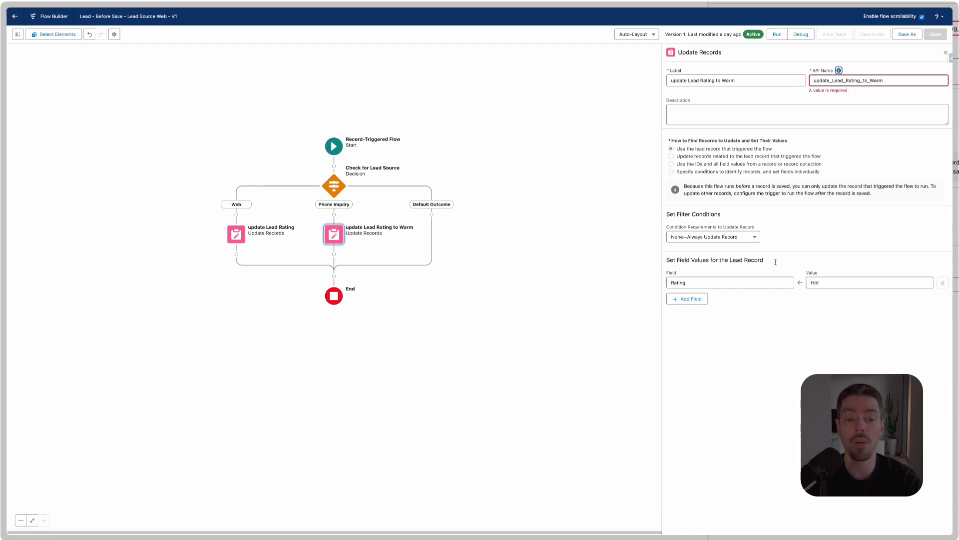
# Set the Phone Inquiry update's Rating value to Warm and close the element's settings.
pyautogui.click(837, 283)
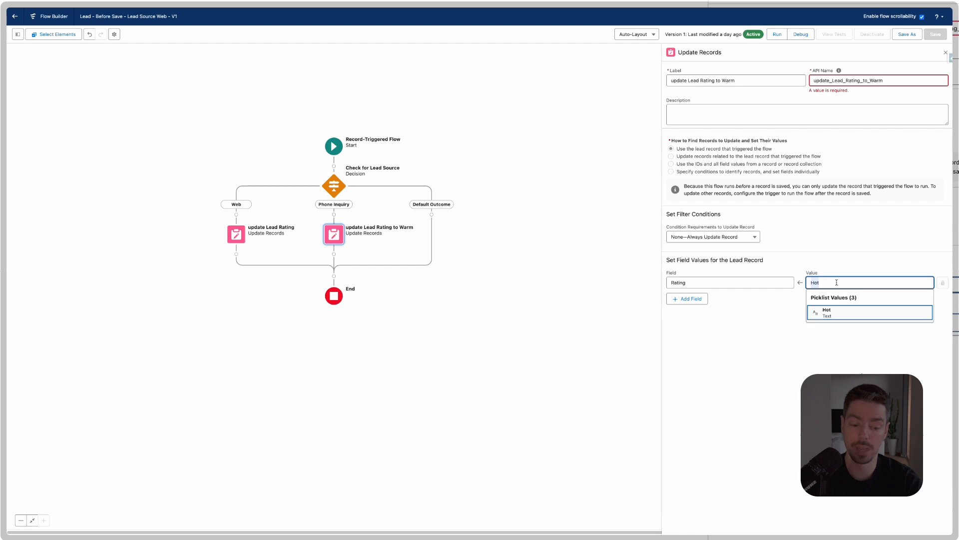
pyautogui.press('BackSpace')
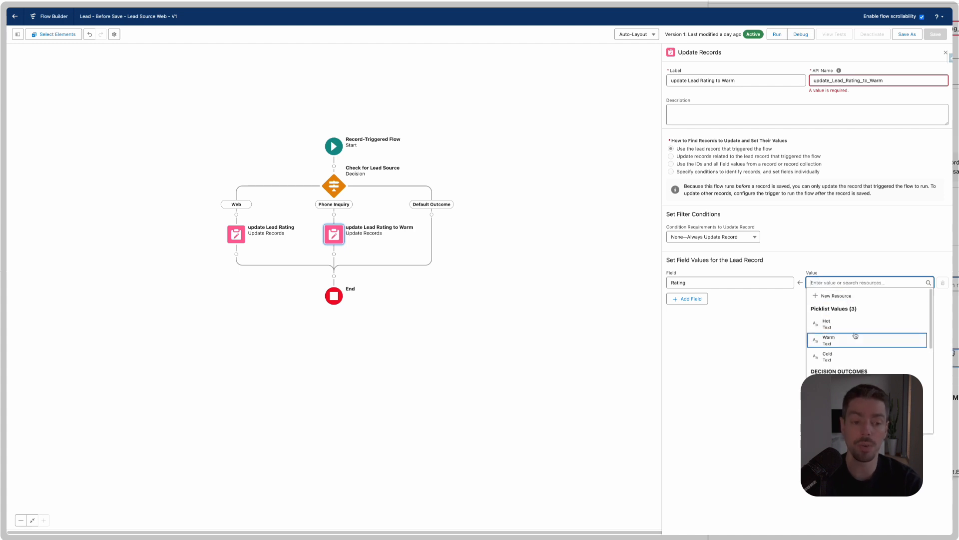
pyautogui.click(829, 340)
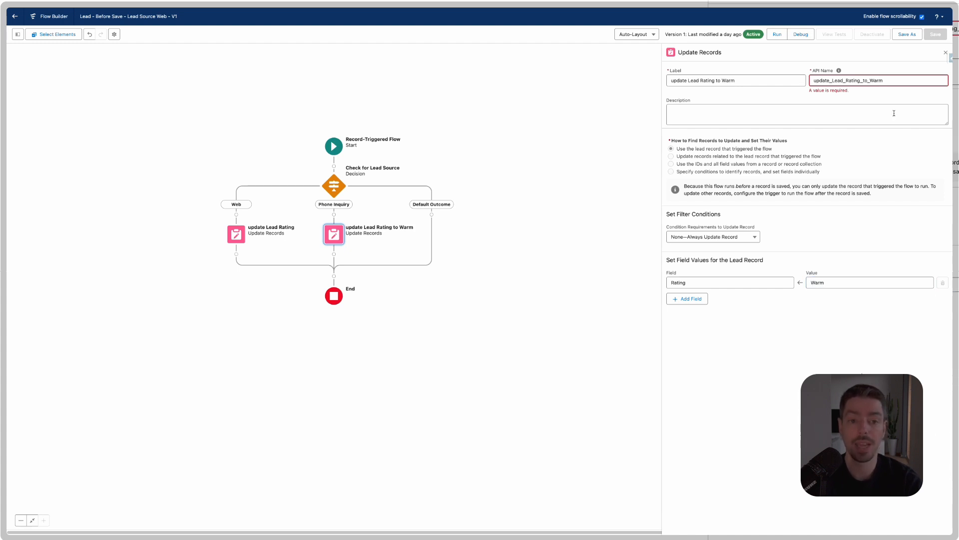
pyautogui.click(945, 52)
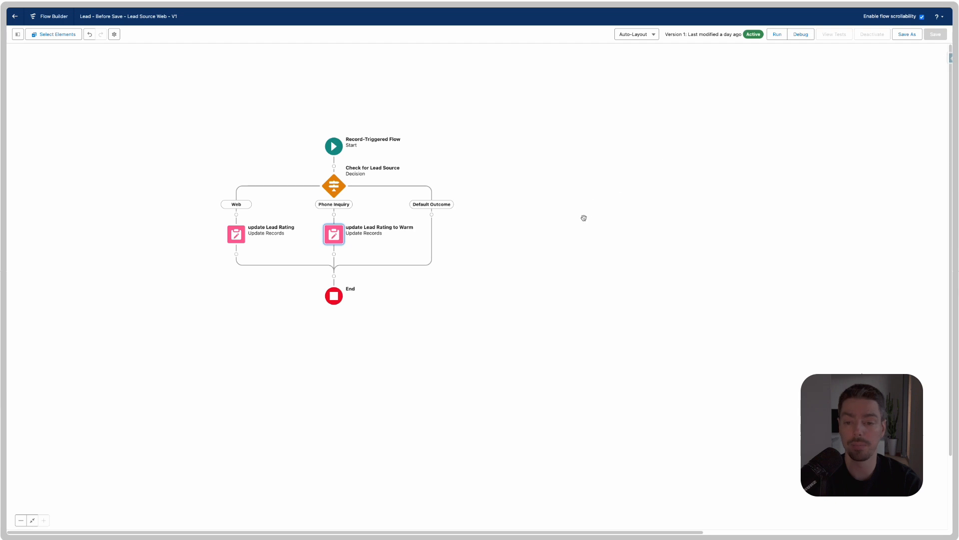
pyautogui.moveTo(574, 223); pyautogui.dragTo(669, 226)
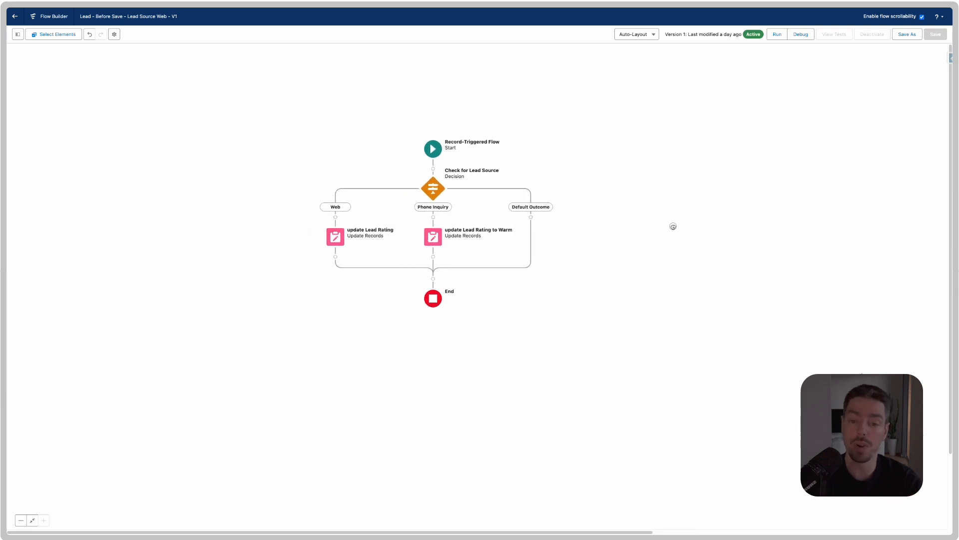
# Relabel the Web path's element update Lead Rating to Hot and regenerate its API name as update_Lead_Rating_to_Hot.
pyautogui.click(337, 240)
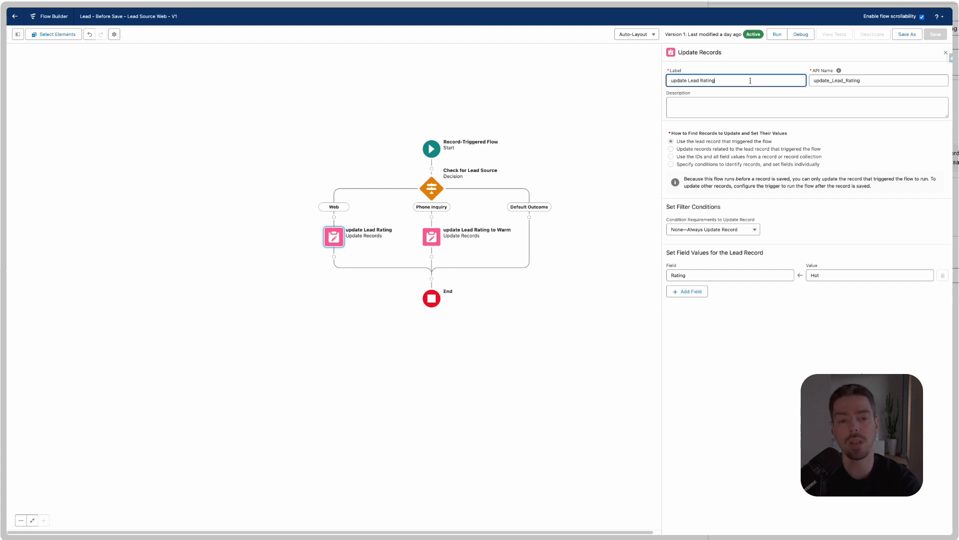
pyautogui.write('to Hot')
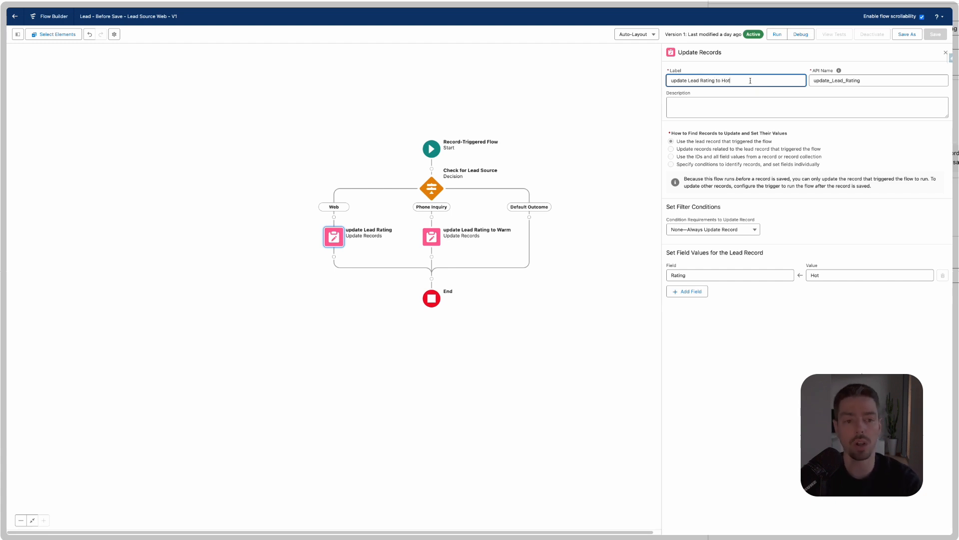
pyautogui.doubleClick(840, 80)
pyautogui.press('BackSpace')
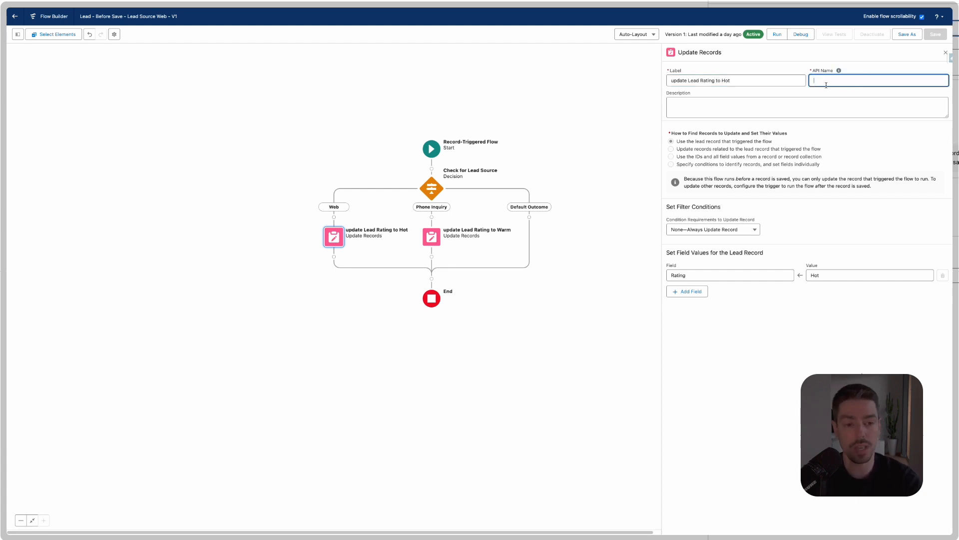
pyautogui.click(795, 80)
pyautogui.press('Tab')
pyautogui.press('Tab')
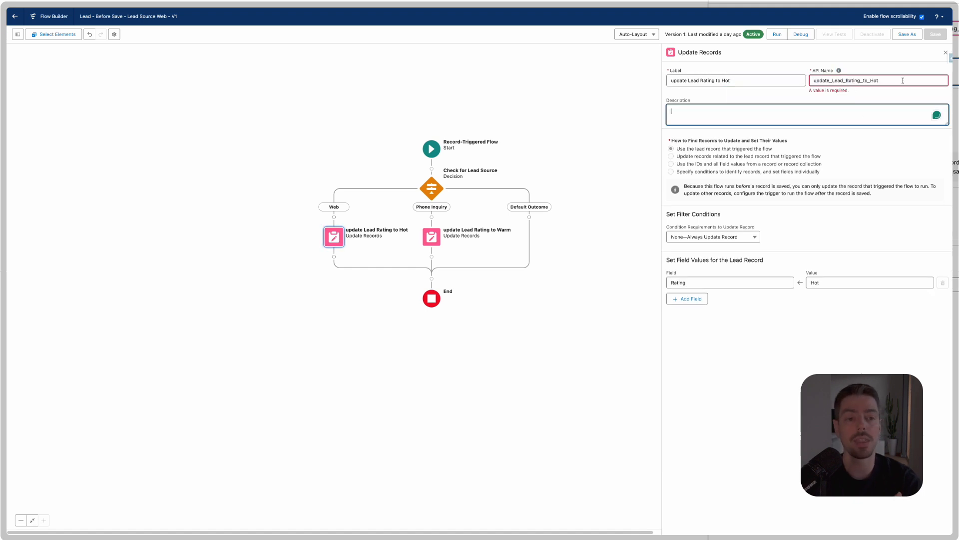
pyautogui.click(945, 51)
pyautogui.moveTo(655, 226); pyautogui.dragTo(671, 240)
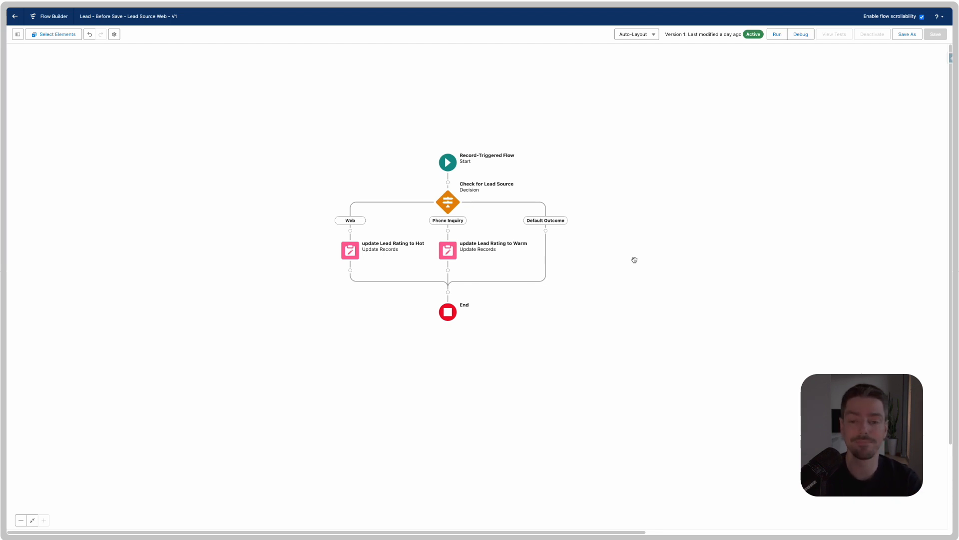
# Review the Start element's trigger and entry conditions, and open the Check for Lead Source decision to examine its Web outcome.
pyautogui.moveTo(634, 259); pyautogui.dragTo(639, 259)
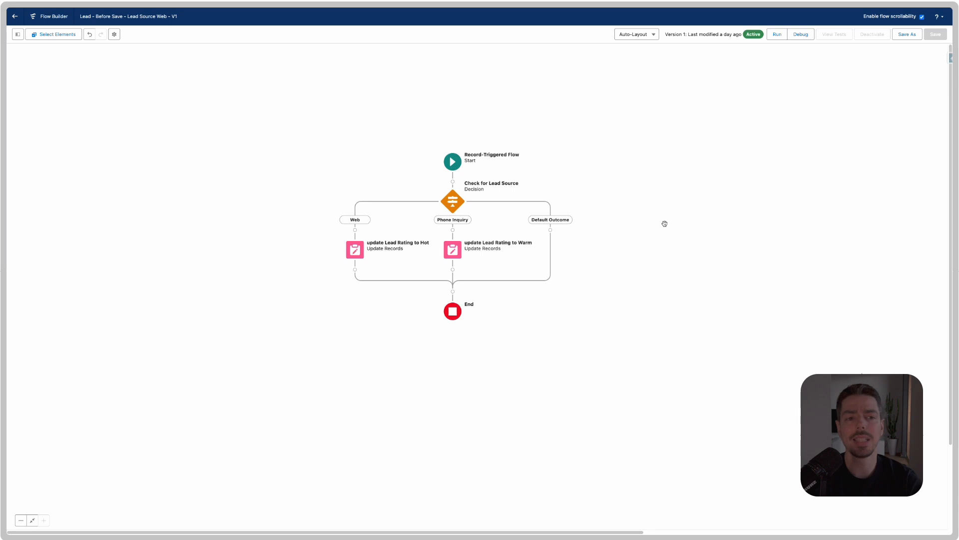
pyautogui.click(452, 160)
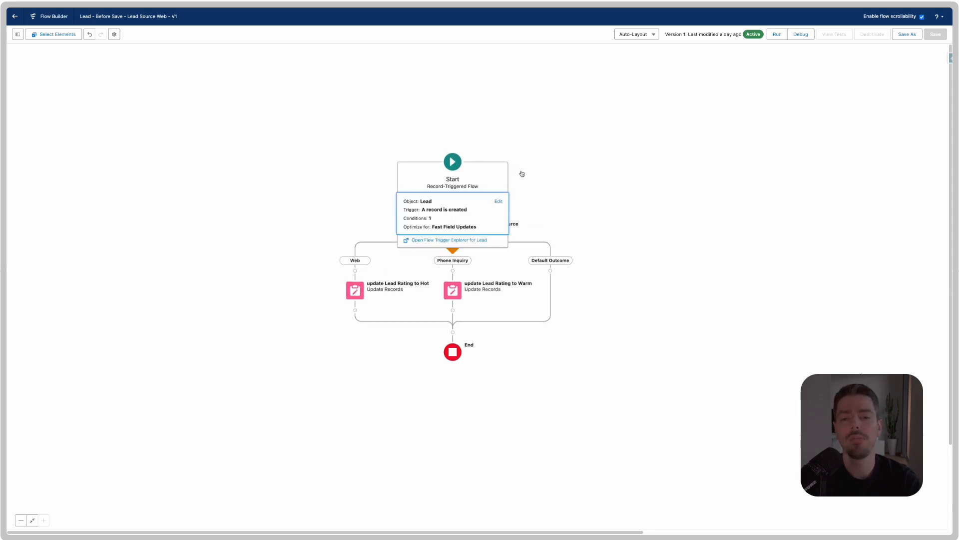
pyautogui.click(502, 201)
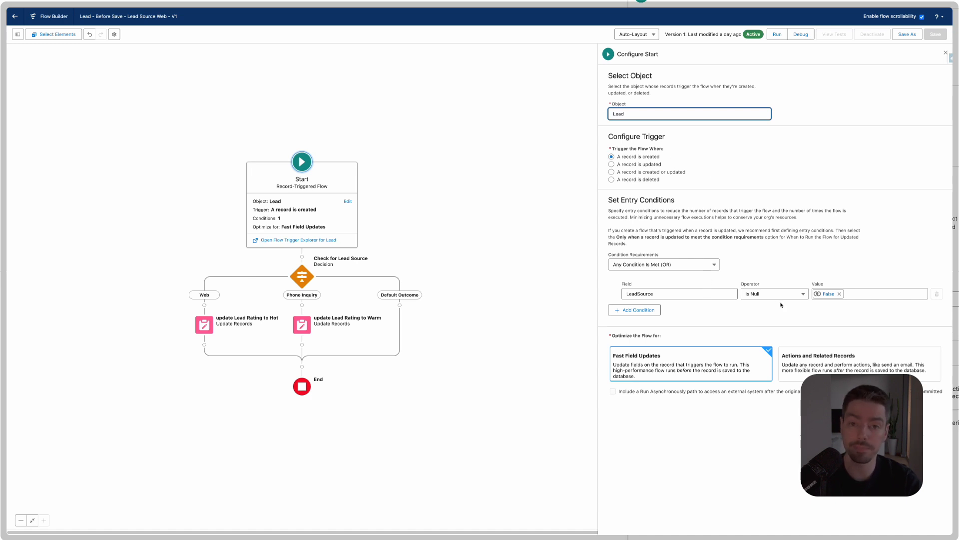
pyautogui.click(946, 54)
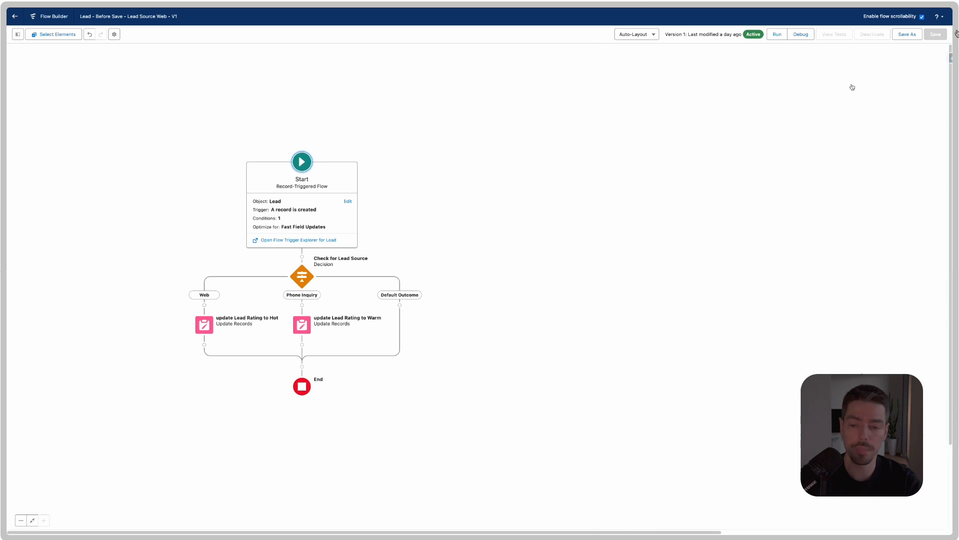
pyautogui.click(429, 257)
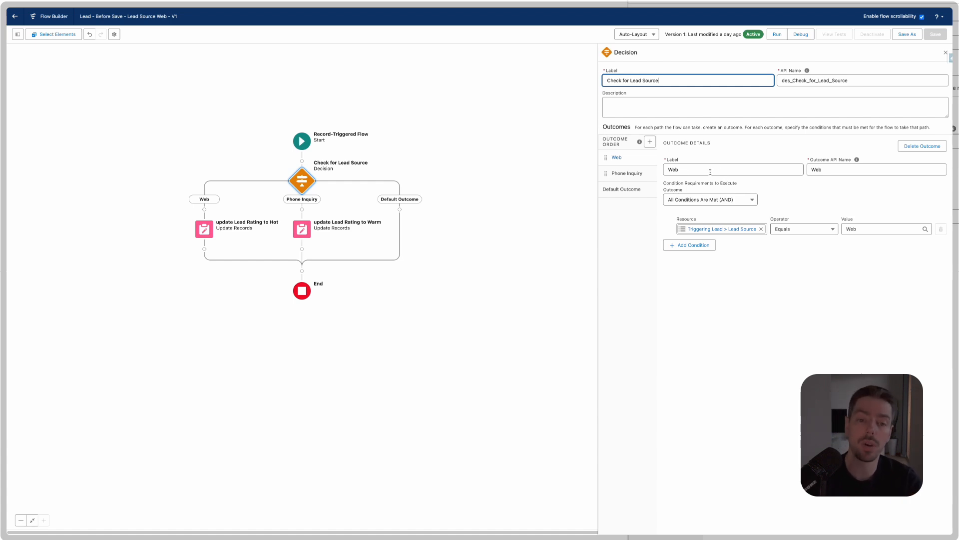
# Review the decision's Phone Inquiry outcome and the Rating values assigned by the Web and Phone Inquiry update elements.
pyautogui.click(631, 174)
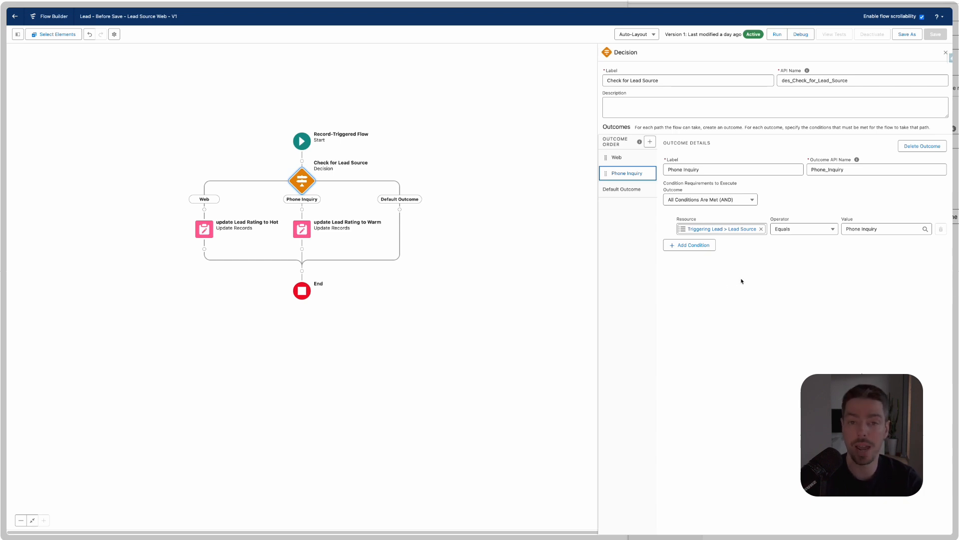
pyautogui.click(945, 52)
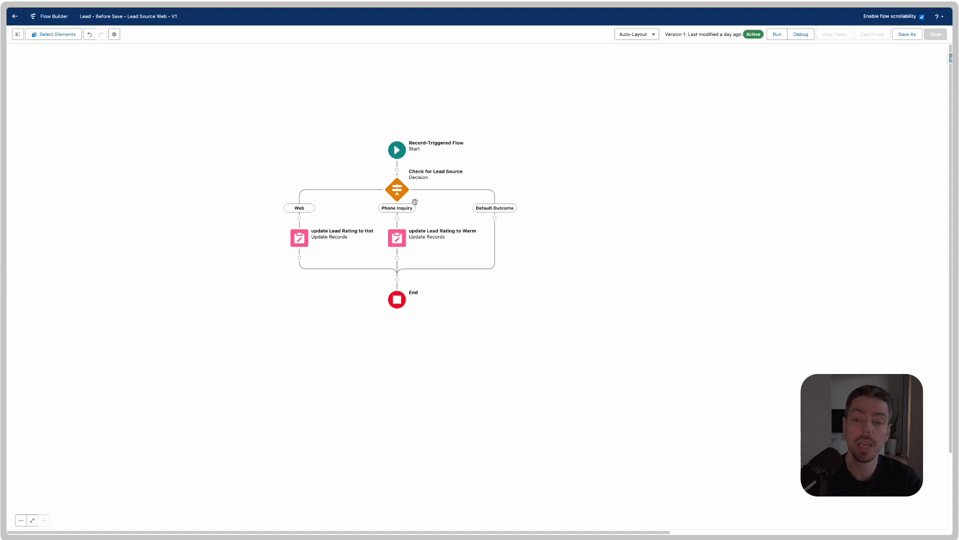
pyautogui.click(301, 239)
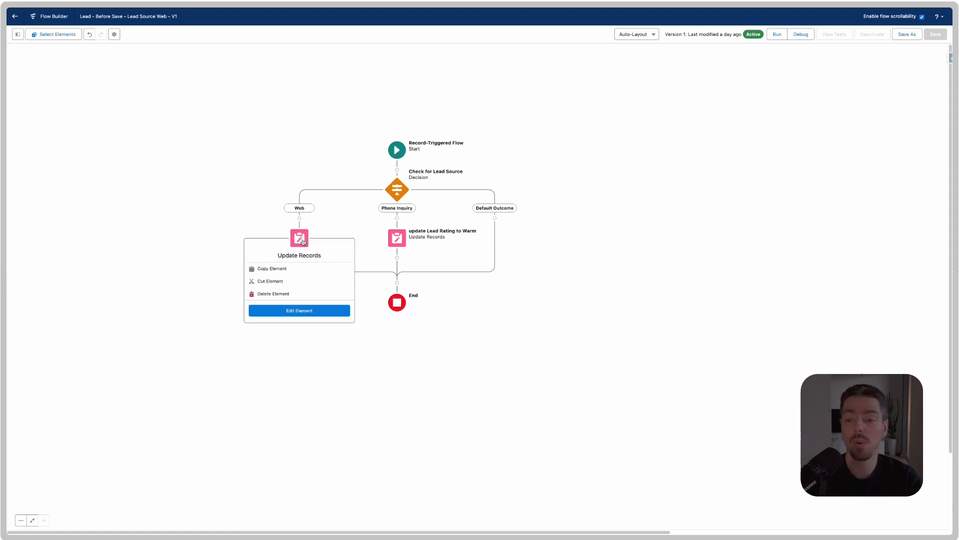
pyautogui.click(300, 311)
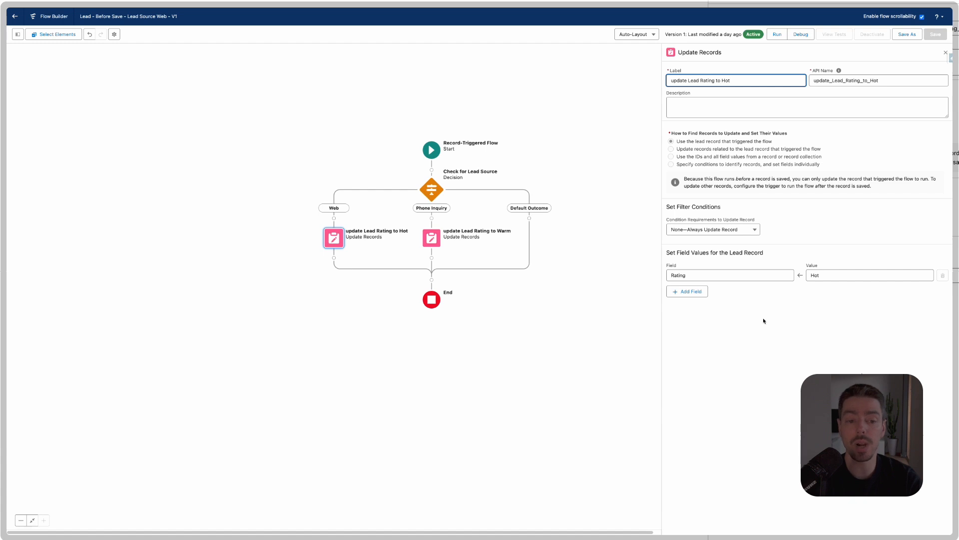
pyautogui.click(945, 54)
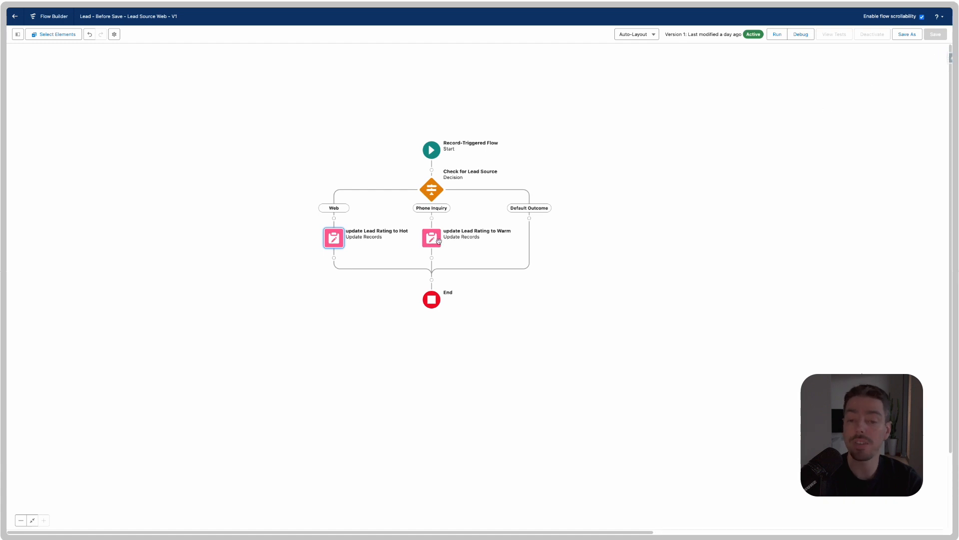
pyautogui.click(433, 239)
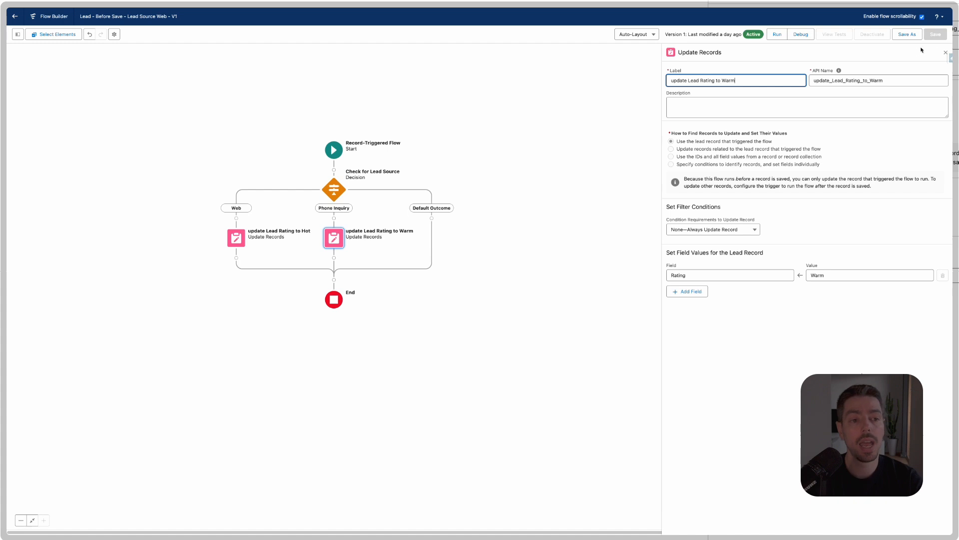
pyautogui.click(944, 53)
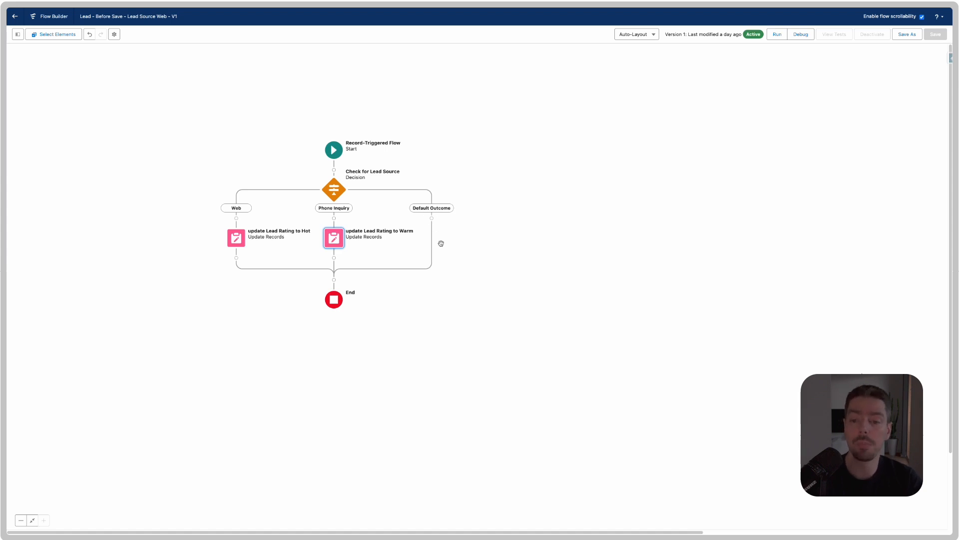
pyautogui.moveTo(499, 237); pyautogui.dragTo(528, 236)
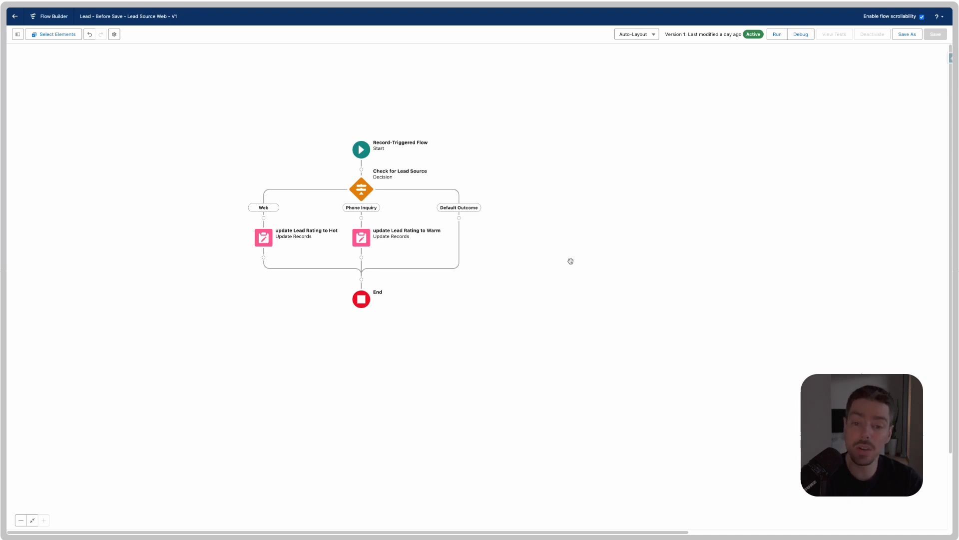
pyautogui.moveTo(569, 260); pyautogui.dragTo(628, 258)
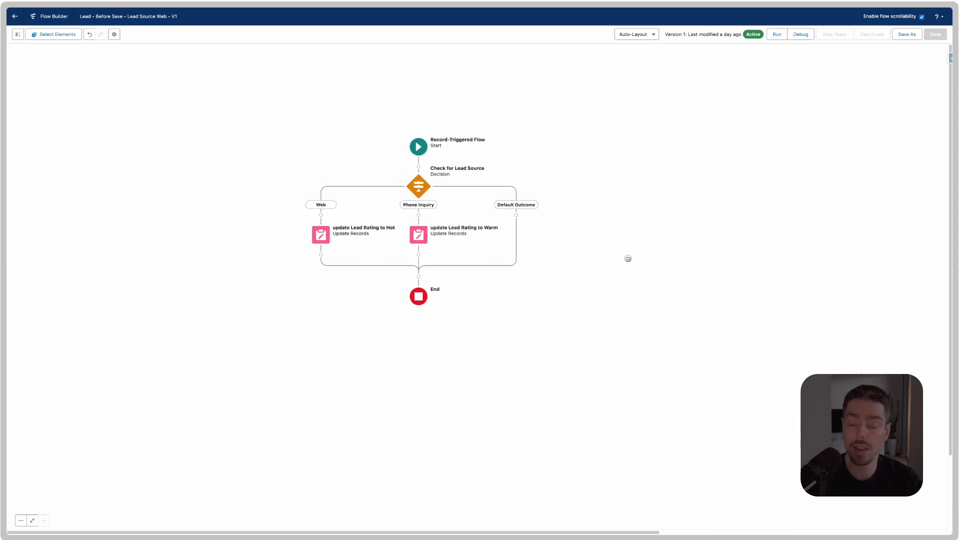
# Add a separate End element after the rating update on both the Web and Phone Inquiry paths.
pyautogui.click(322, 255)
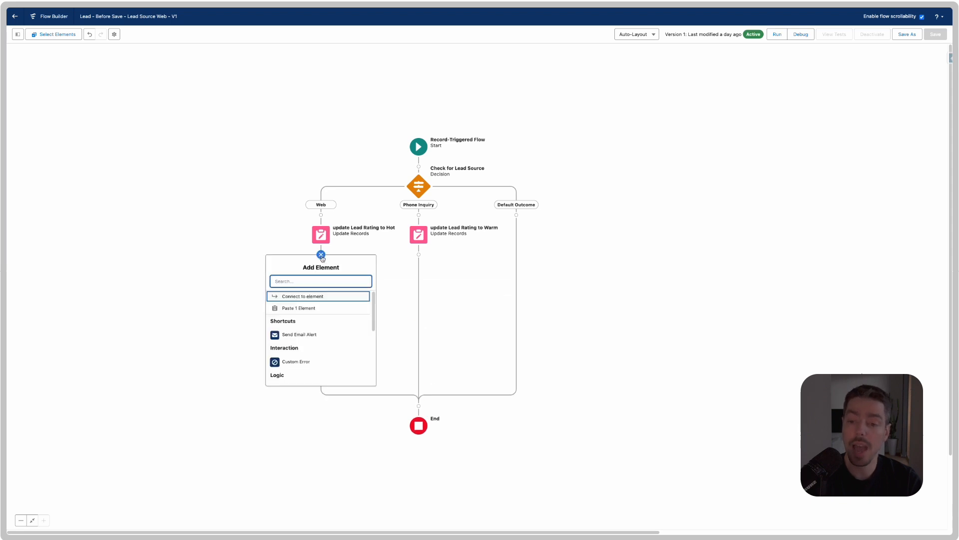
pyautogui.scroll(-3, 309, 334)
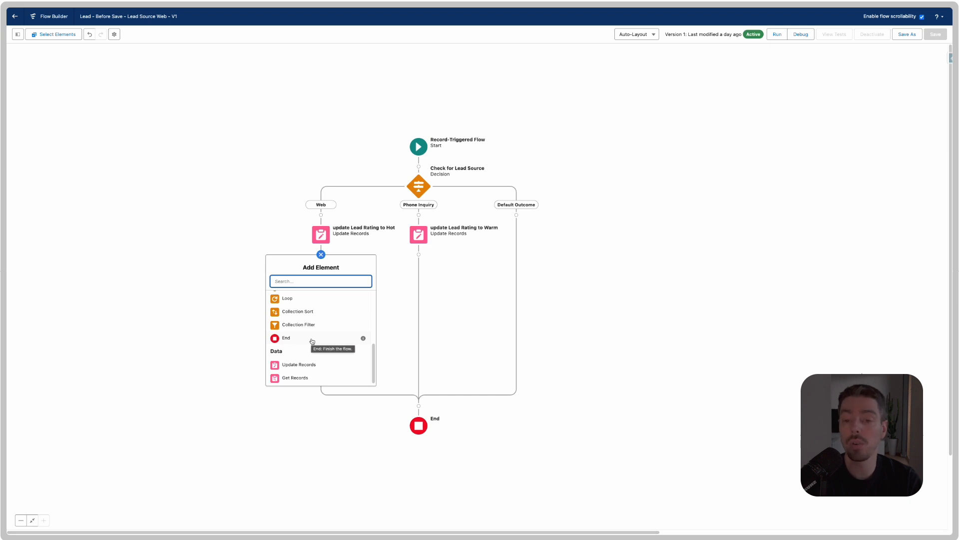
pyautogui.click(313, 339)
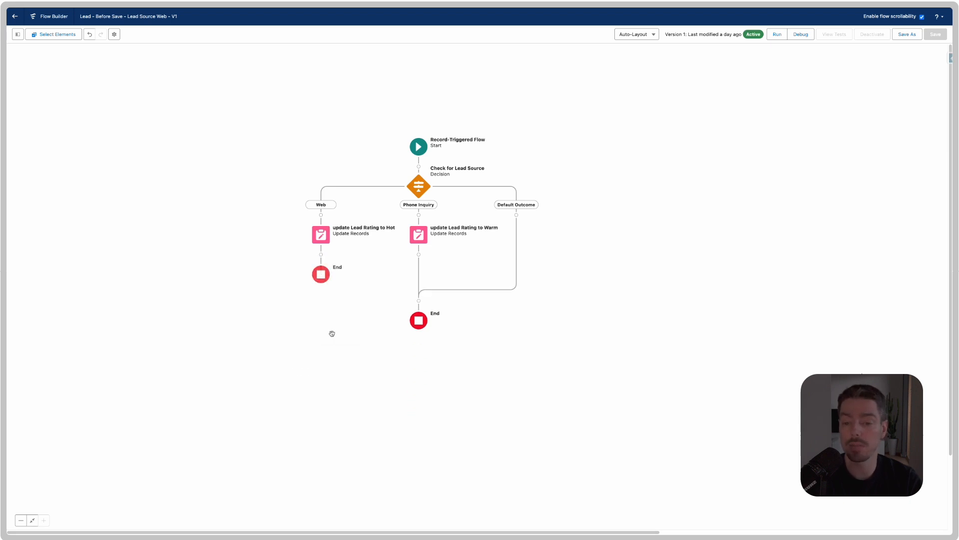
pyautogui.click(419, 255)
pyautogui.scroll(-5, 385, 316)
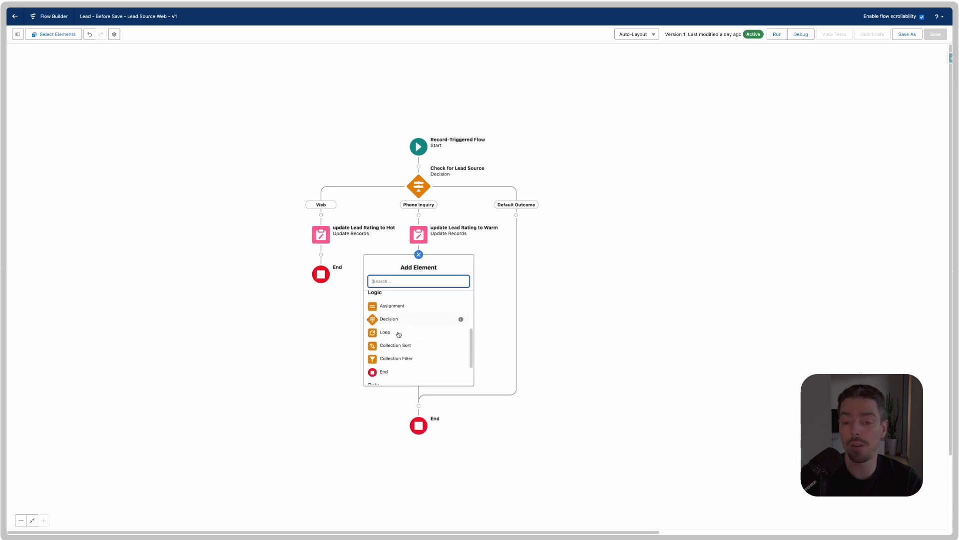
pyautogui.click(395, 361)
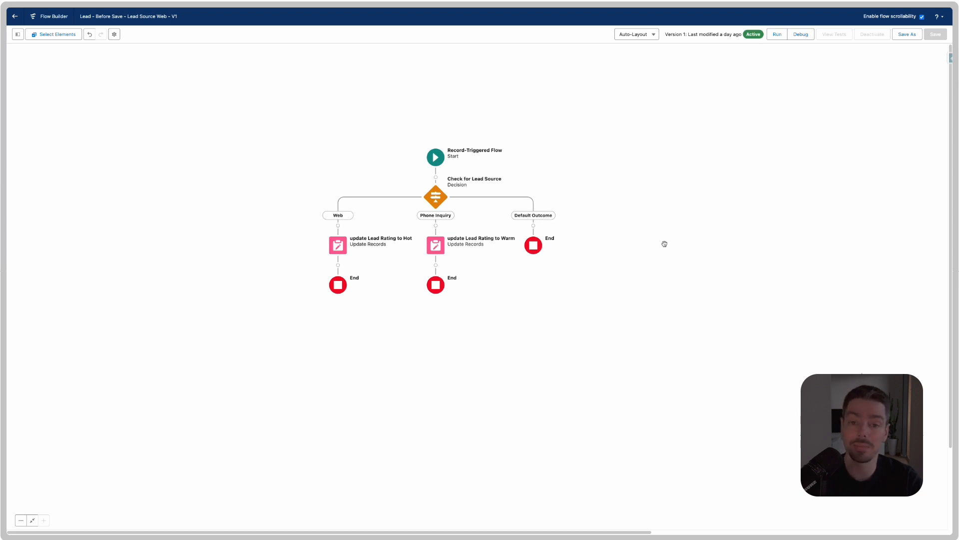
# Review the Start element's trigger and entry conditions and the Default Outcome path.
pyautogui.hscroll(-1, 646, 218)
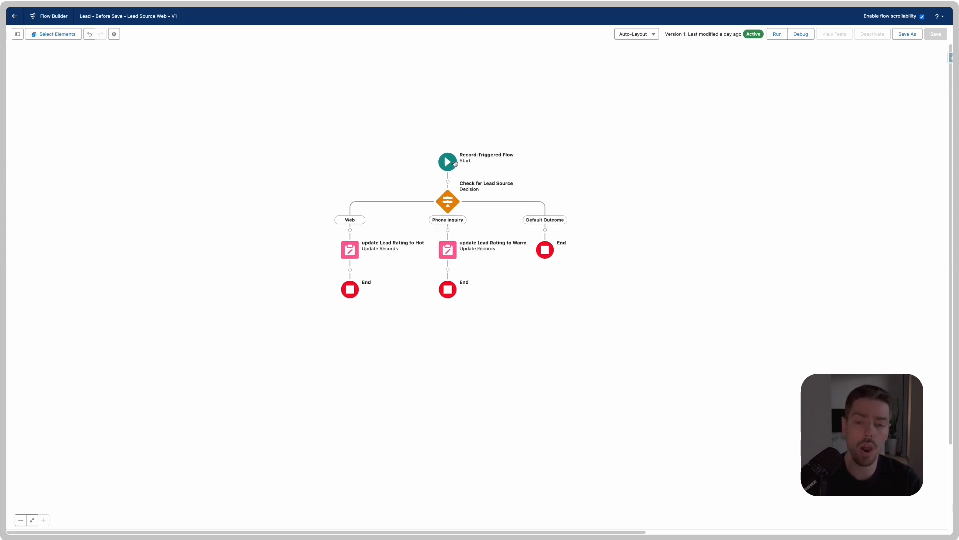
pyautogui.click(455, 167)
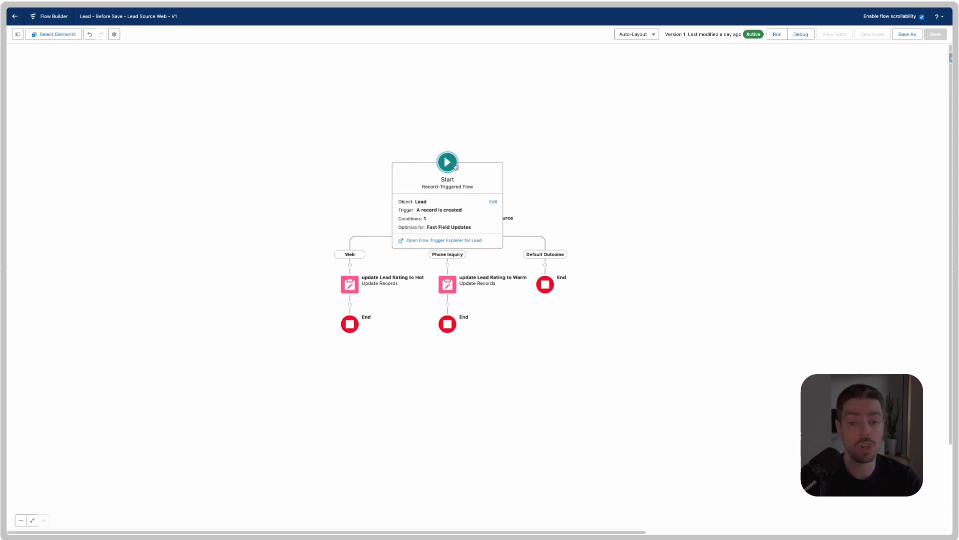
pyautogui.click(495, 201)
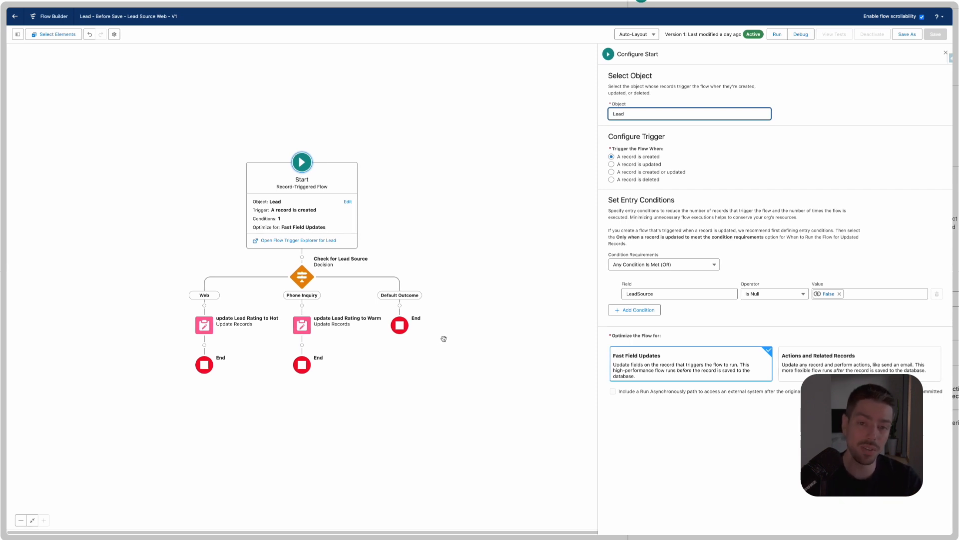
pyautogui.moveTo(442, 337); pyautogui.dragTo(466, 332)
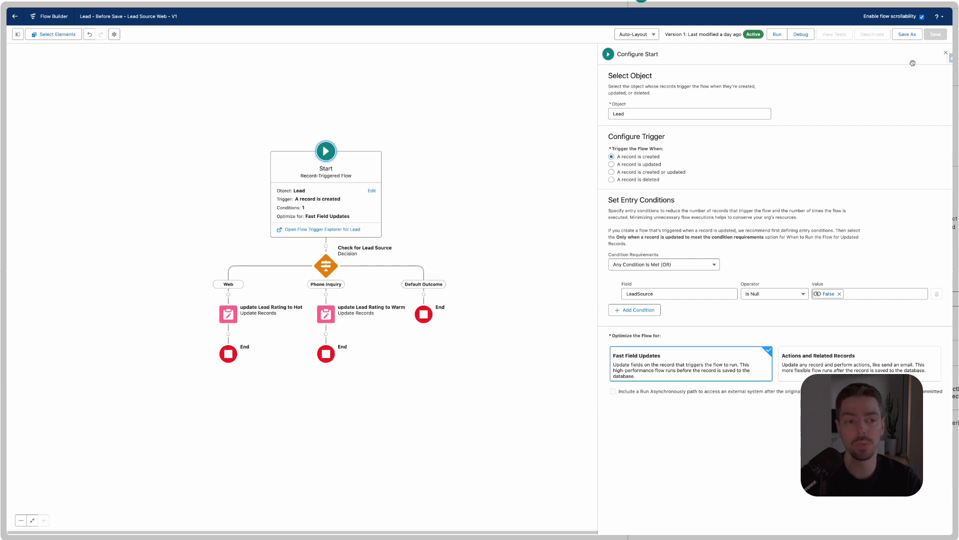
pyautogui.click(945, 51)
pyautogui.moveTo(605, 247); pyautogui.dragTo(628, 240)
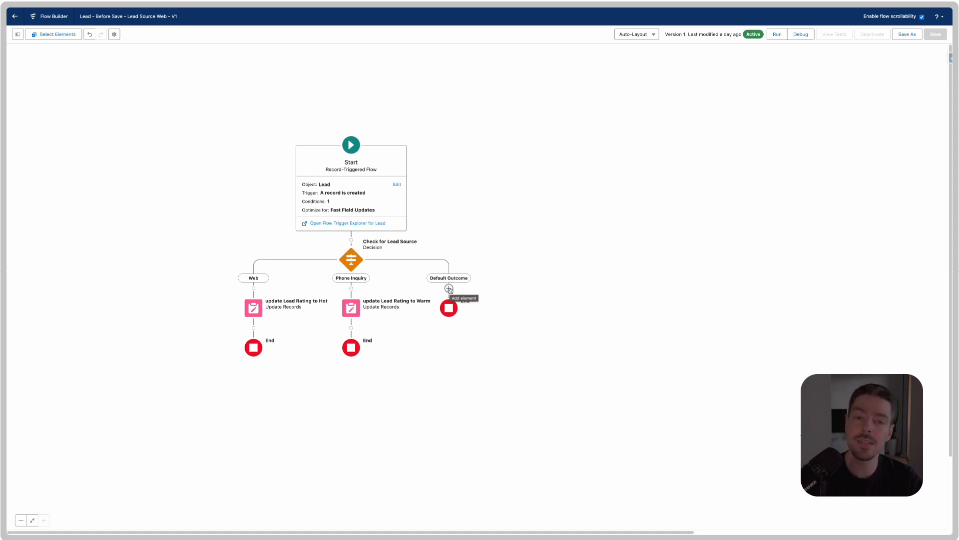
pyautogui.moveTo(544, 308); pyautogui.dragTo(552, 305)
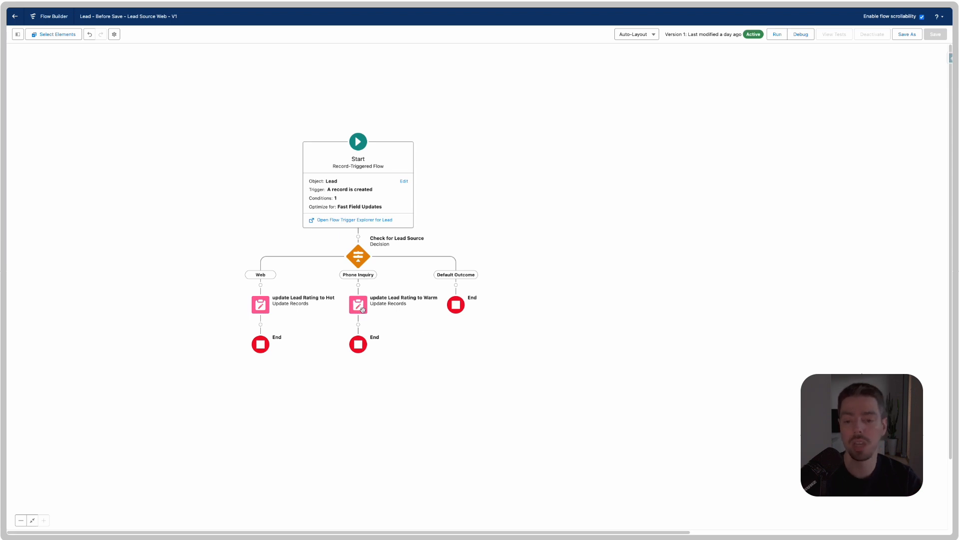
# Copy the Phone Inquiry path's update Lead Rating to Warm element and paste it into the Default Outcome path.
pyautogui.click(358, 304)
pyautogui.click(356, 262)
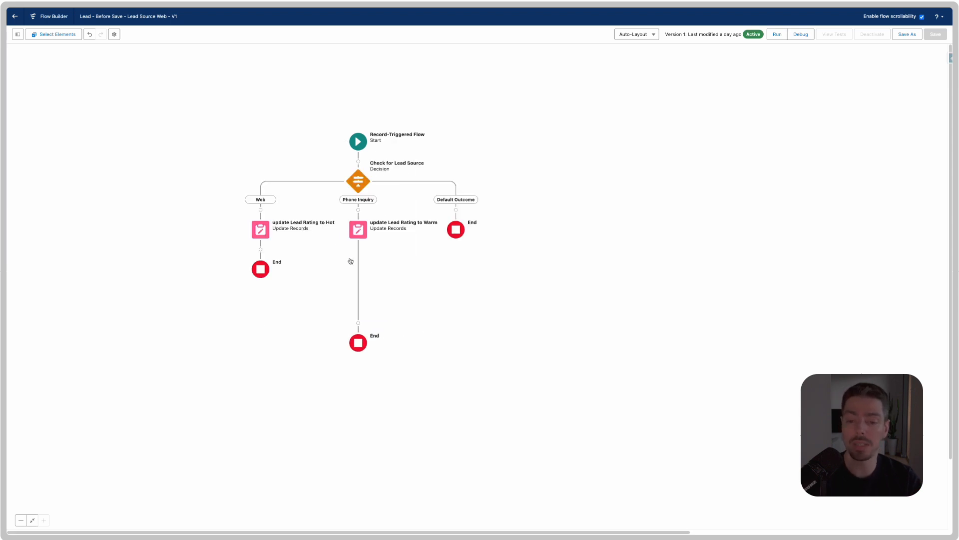
pyautogui.click(456, 209)
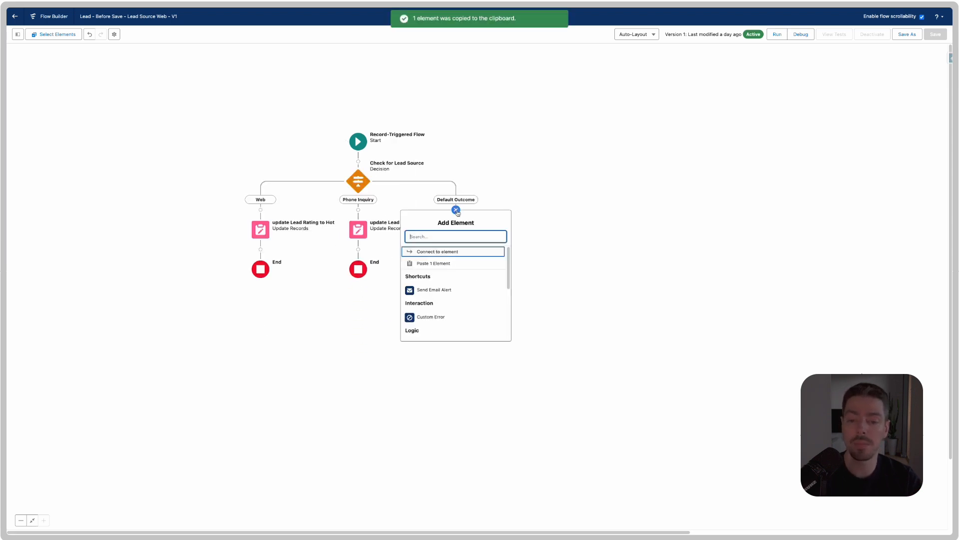
pyautogui.click(465, 263)
# Relabel the Default Outcome path's copied element update Lead Rating to Cold and regenerate its API name as update_Lead_Rating_to_Cold.
pyautogui.click(458, 229)
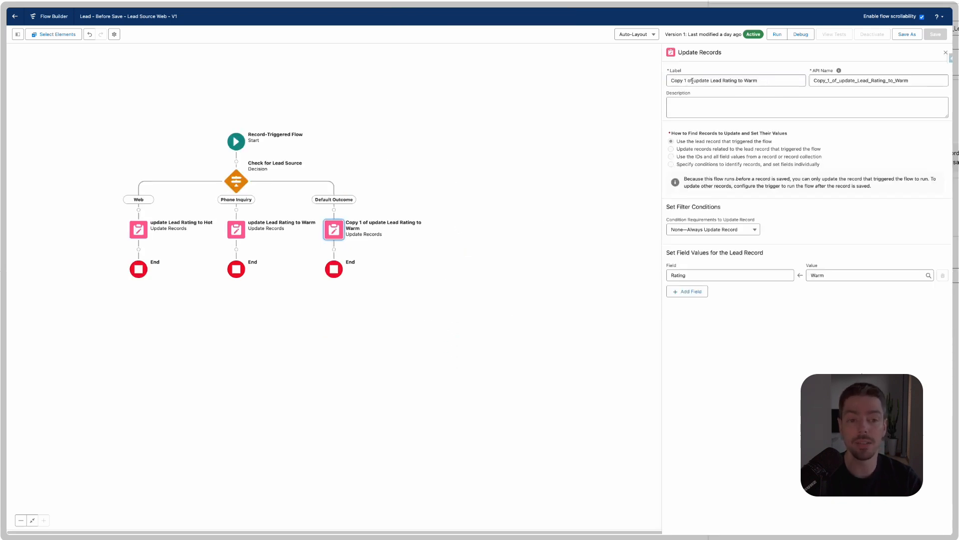
pyautogui.moveTo(693, 80); pyautogui.dragTo(669, 80)
pyautogui.press('BackSpace')
pyautogui.moveTo(735, 81); pyautogui.dragTo(722, 82)
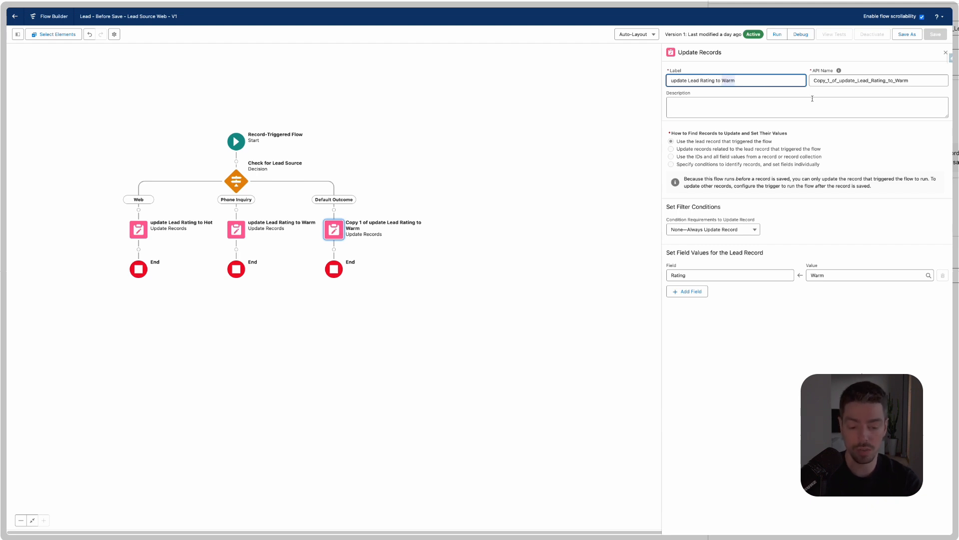
pyautogui.write('Cold')
pyautogui.press('Tab')
pyautogui.press('Tab')
pyautogui.press('BackSpace')
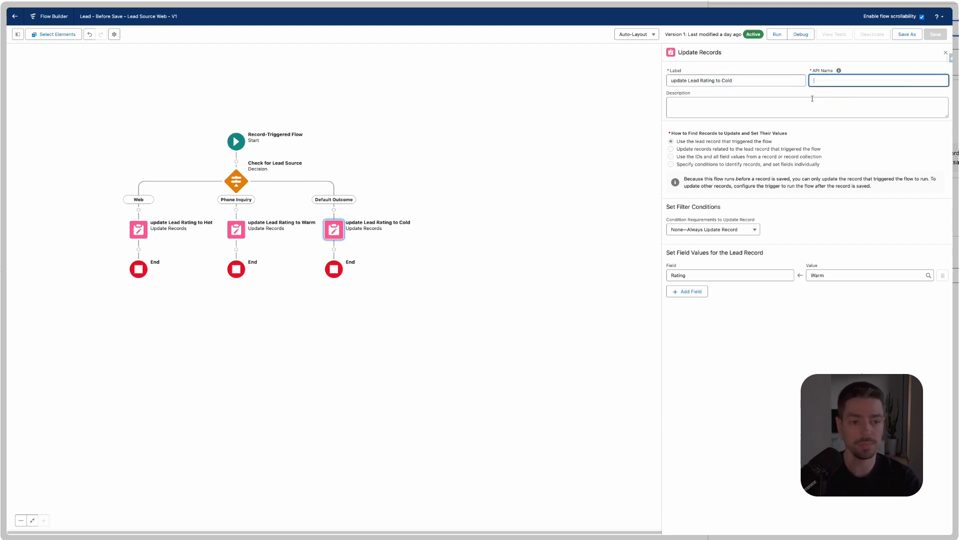
pyautogui.click(839, 70)
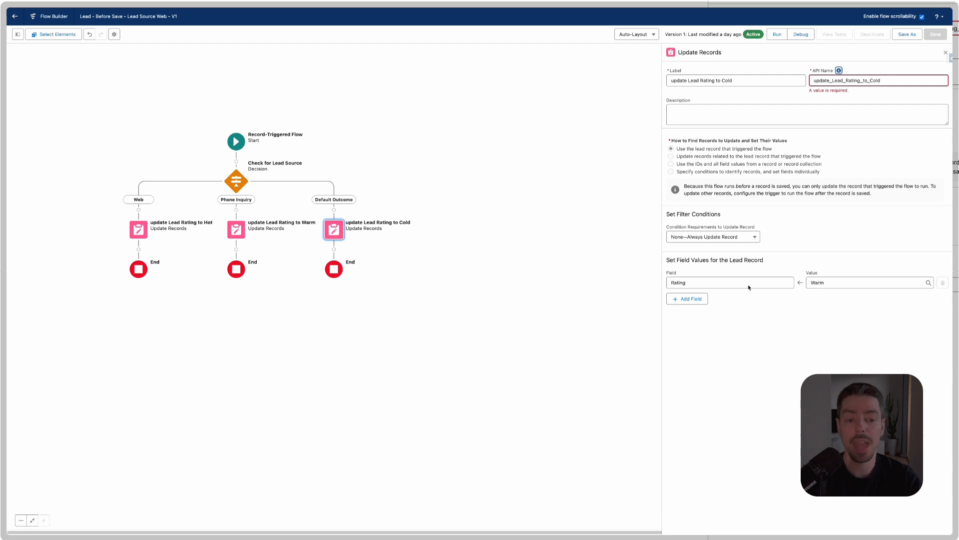
# Set the Default Outcome update's Rating value to Cold and close the element's settings.
pyautogui.doubleClick(834, 281)
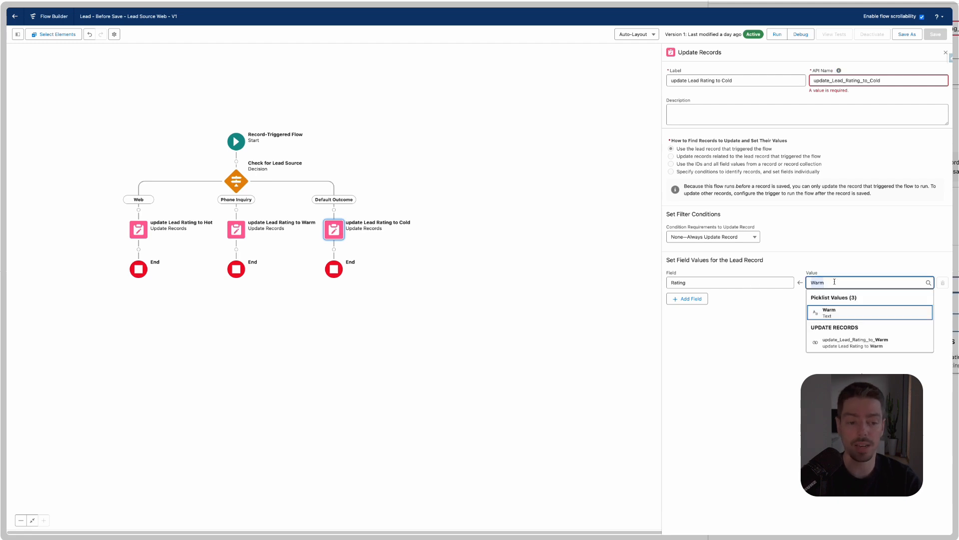
pyautogui.press('BackSpace')
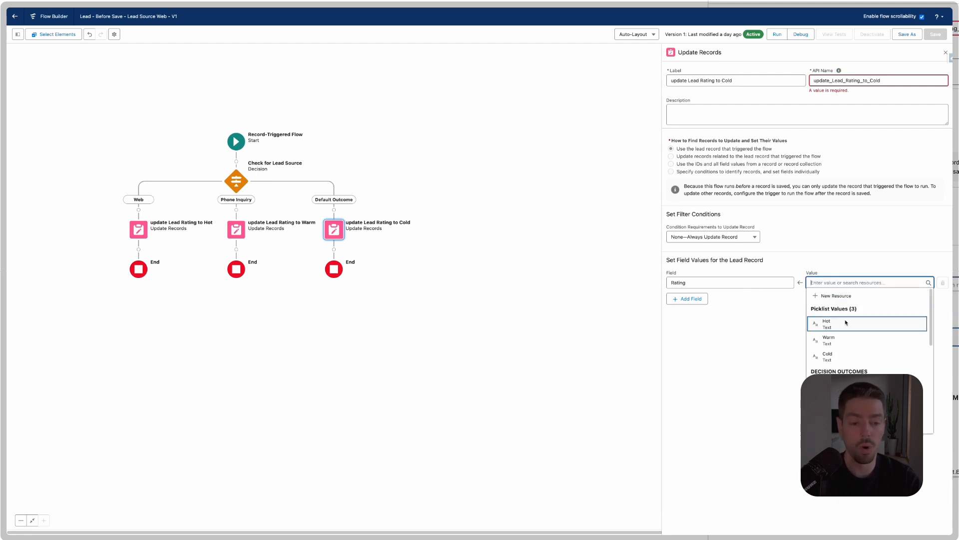
pyautogui.click(846, 356)
pyautogui.click(944, 53)
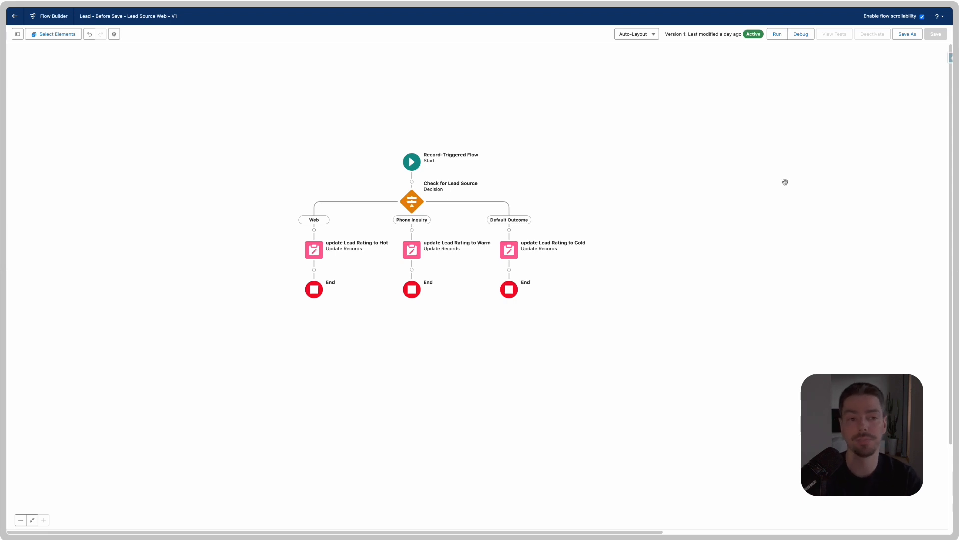
# Start saving the flow as a new version and change its label to Lead - Before Save - Lead Source Updates.
pyautogui.hscroll(-2, 754, 165)
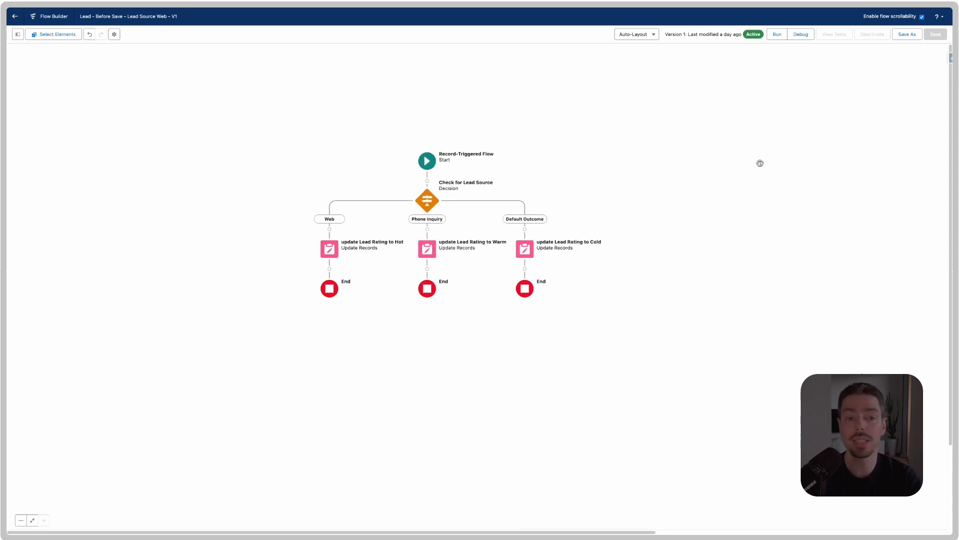
pyautogui.click(907, 35)
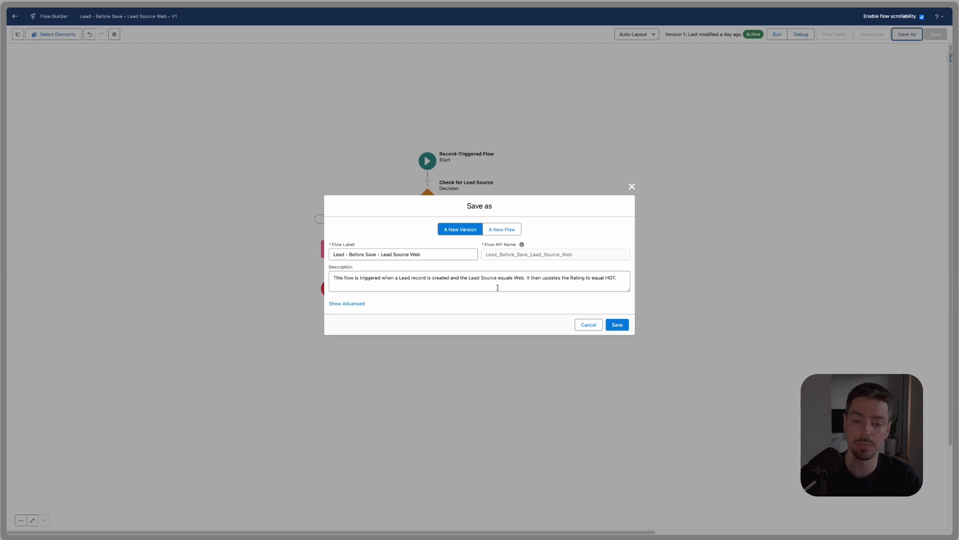
pyautogui.click(437, 253)
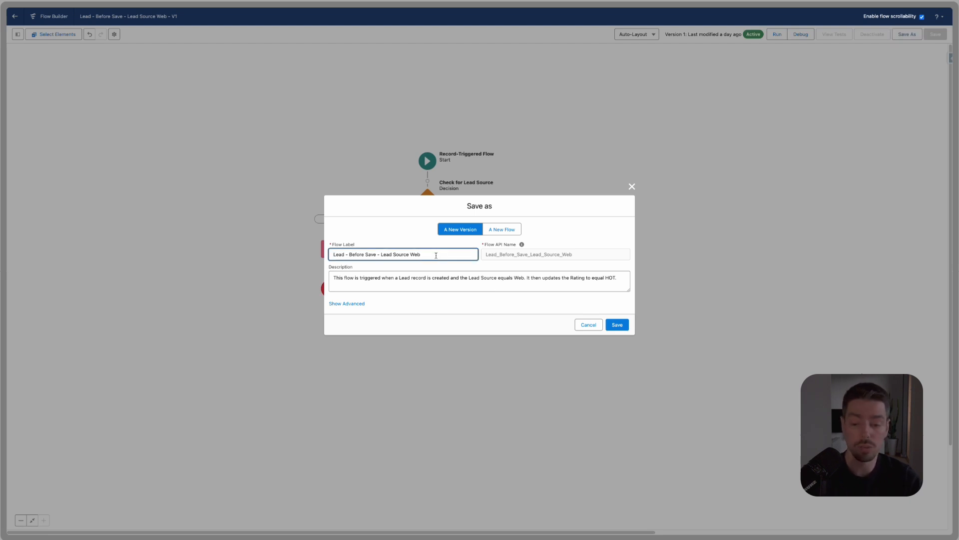
pyautogui.press('BackSpace')
pyautogui.press('BackSpace')
pyautogui.press('BackSpace')
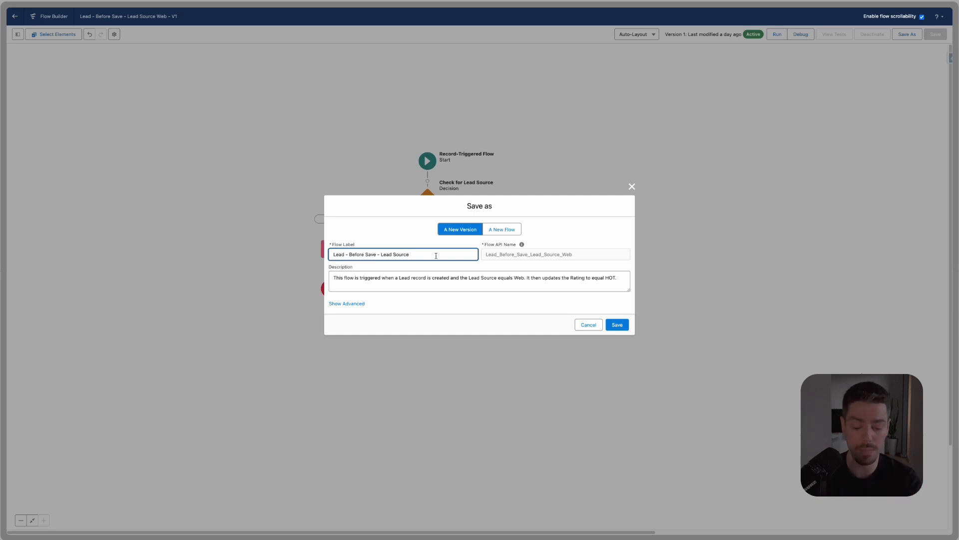
pyautogui.write('Updates')
pyautogui.press('Tab')
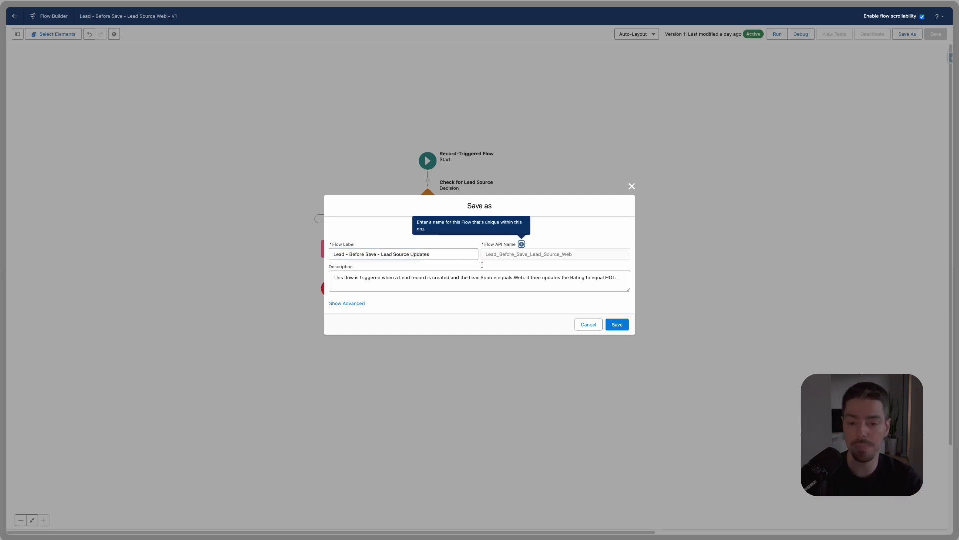
# Rewrite the flow description's ending so Web or Phone Inquiry updates the Rating to Hot or Warm, and any other Lead Source value makes it Cold.
pyautogui.click(519, 286)
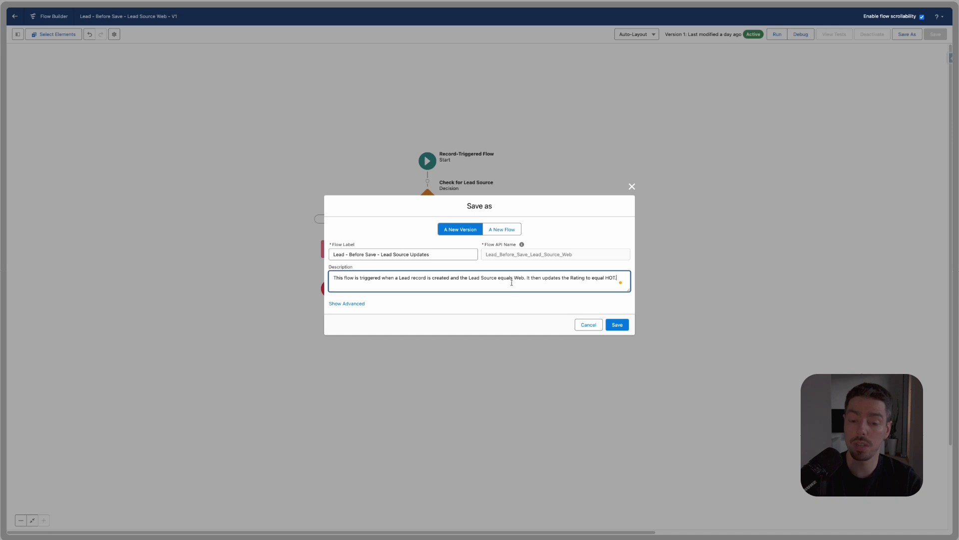
pyautogui.moveTo(524, 278); pyautogui.dragTo(622, 278)
pyautogui.write(',')
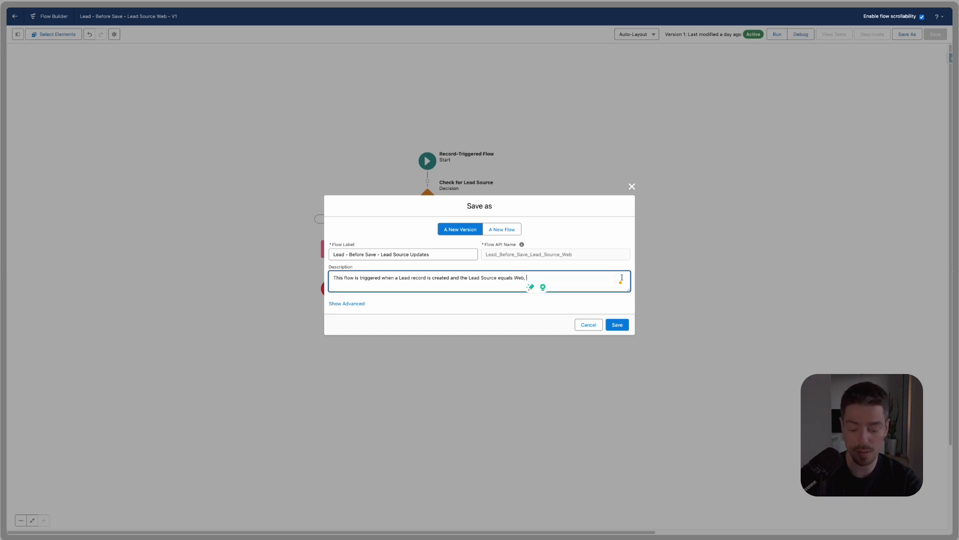
pyautogui.write('or Phon')
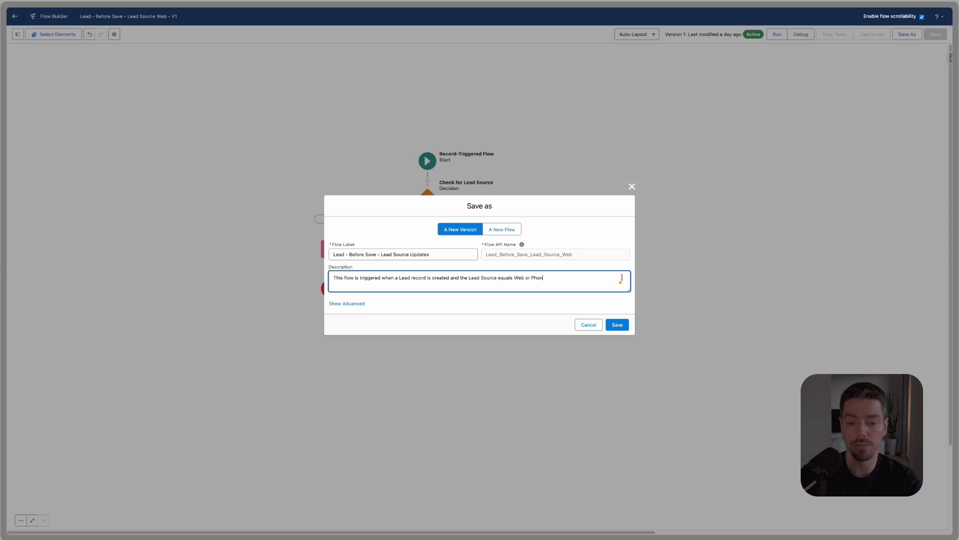
pyautogui.write('e Inquiry. ')
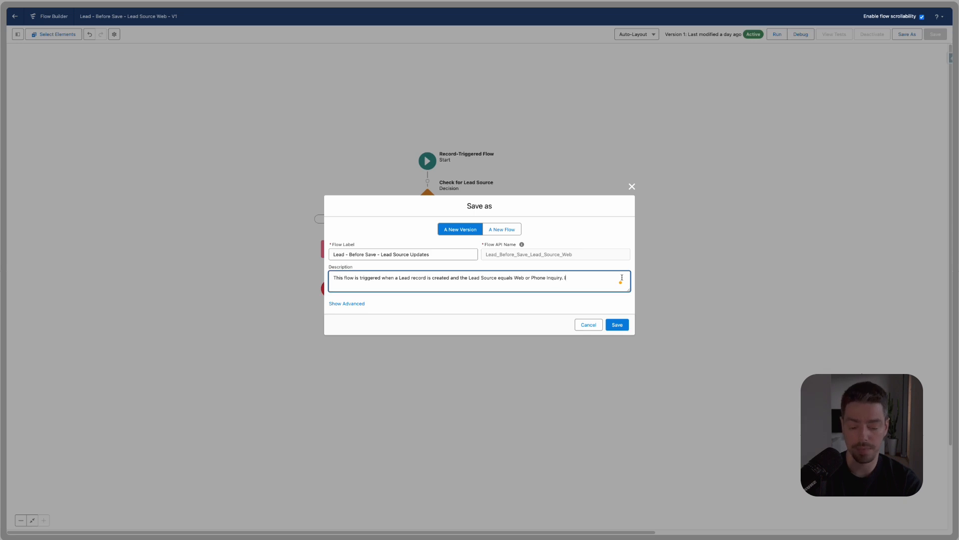
pyautogui.write('It then updates the r')
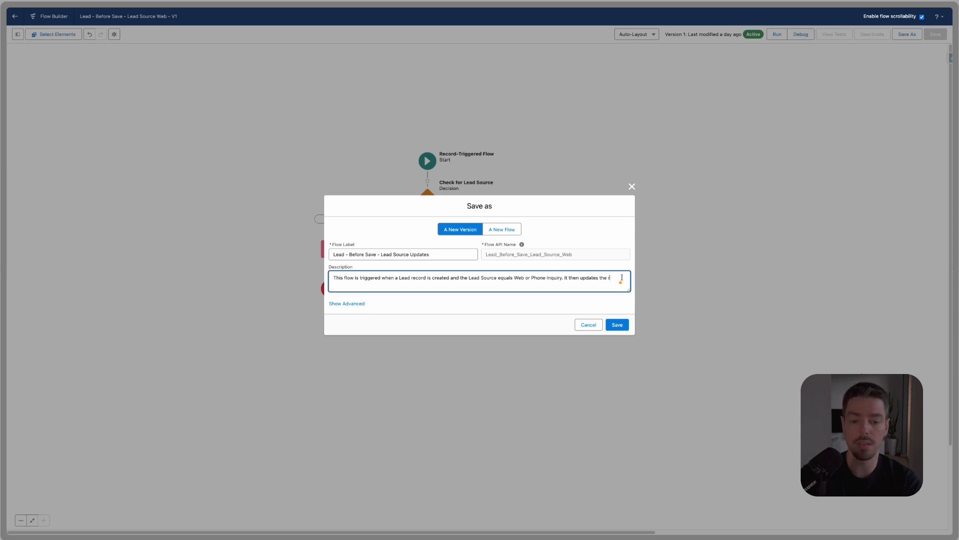
pyautogui.write('ating to Hot ')
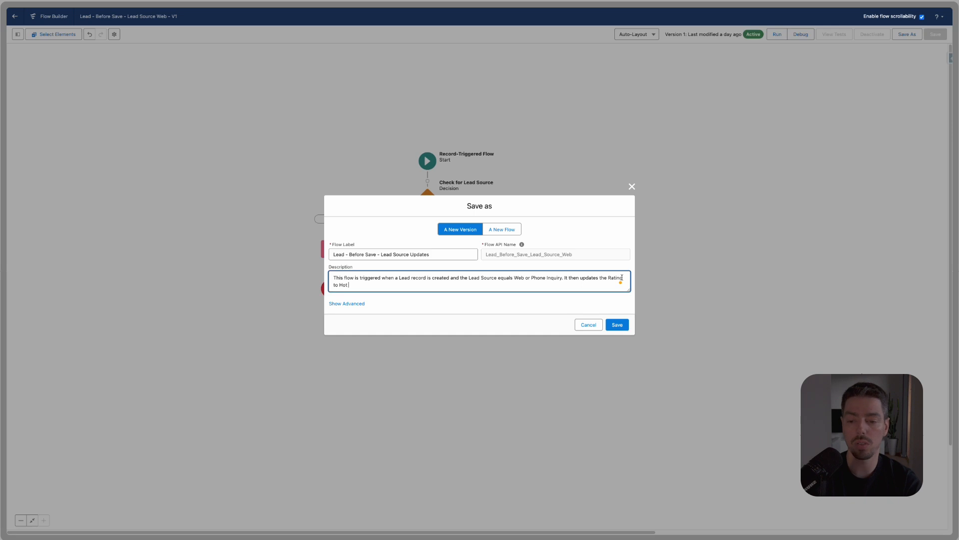
pyautogui.write('or Warm. If the Lead Source value is anything else, the Rating becomes Cold.')
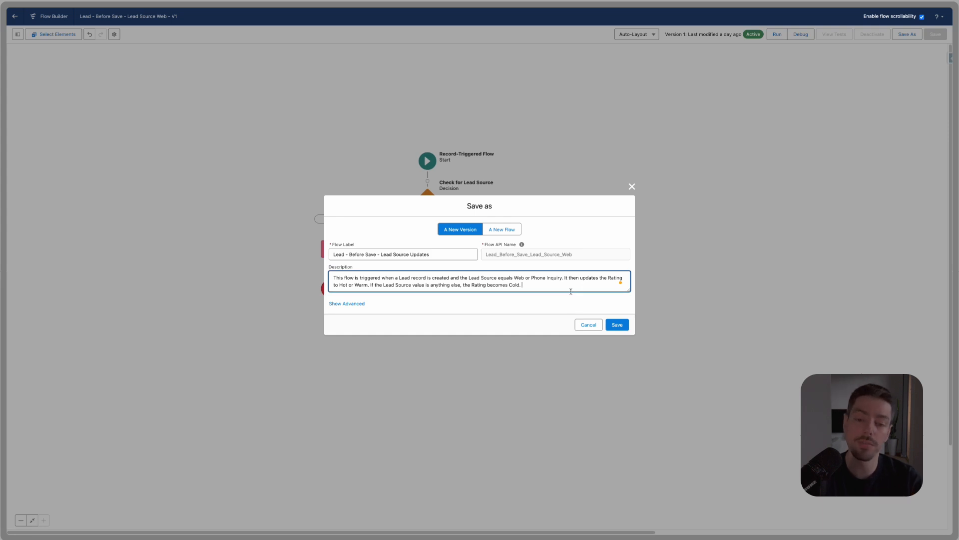
# Save the Lead - Before Save - Lead Source Updates flow as a new version and activate it.
pyautogui.click(614, 326)
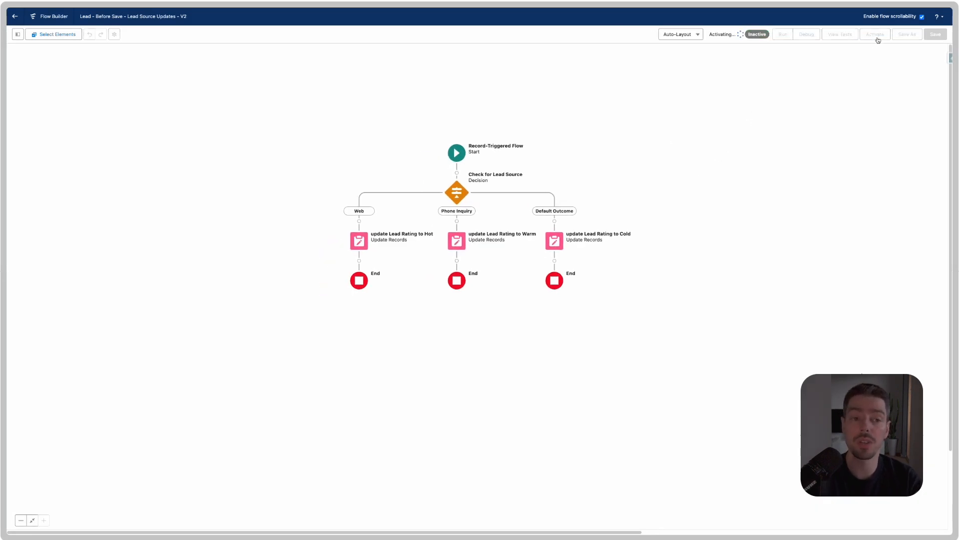
pyautogui.click(875, 38)
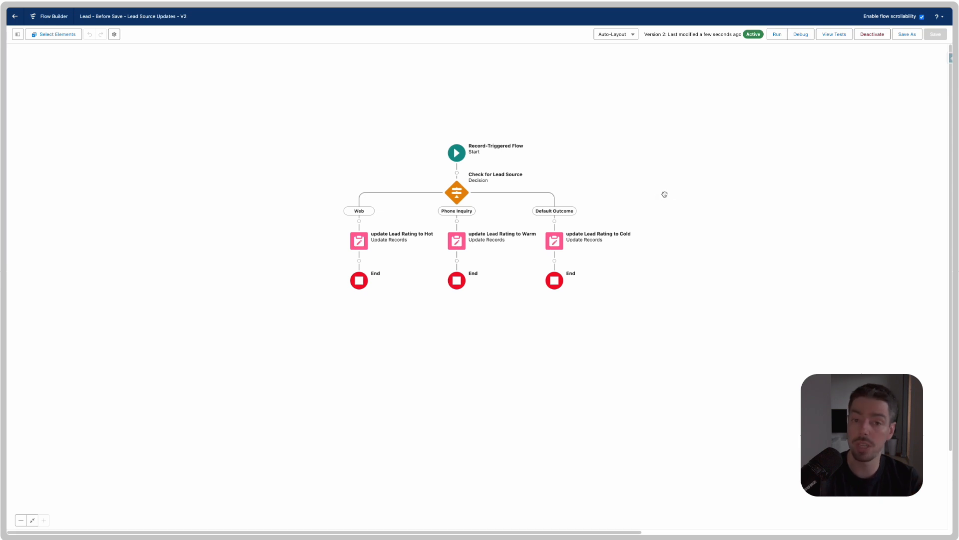
pyautogui.moveTo(664, 193); pyautogui.dragTo(670, 198)
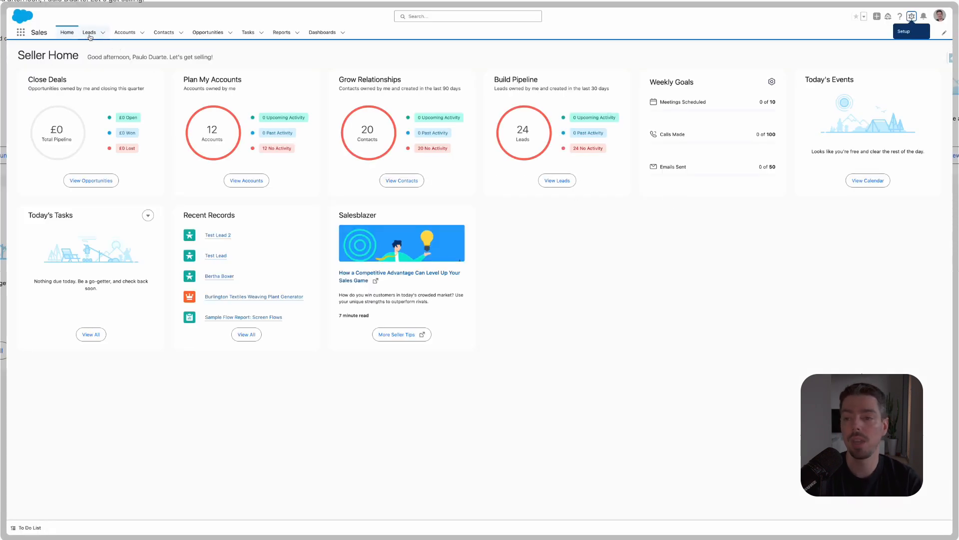
# Start a new lead in the Sales app with first name Test, last name Lead 3 and company TLead3.
pyautogui.click(89, 33)
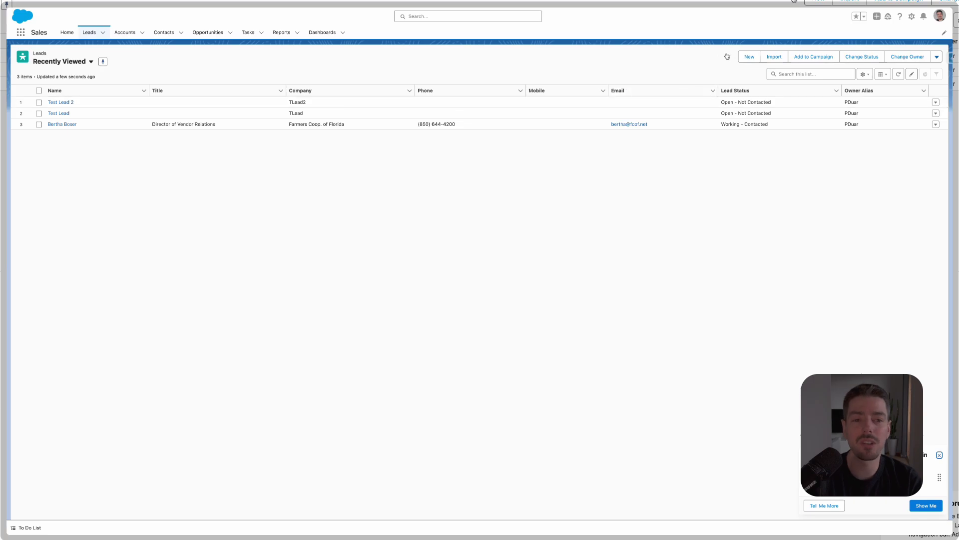
pyautogui.click(750, 57)
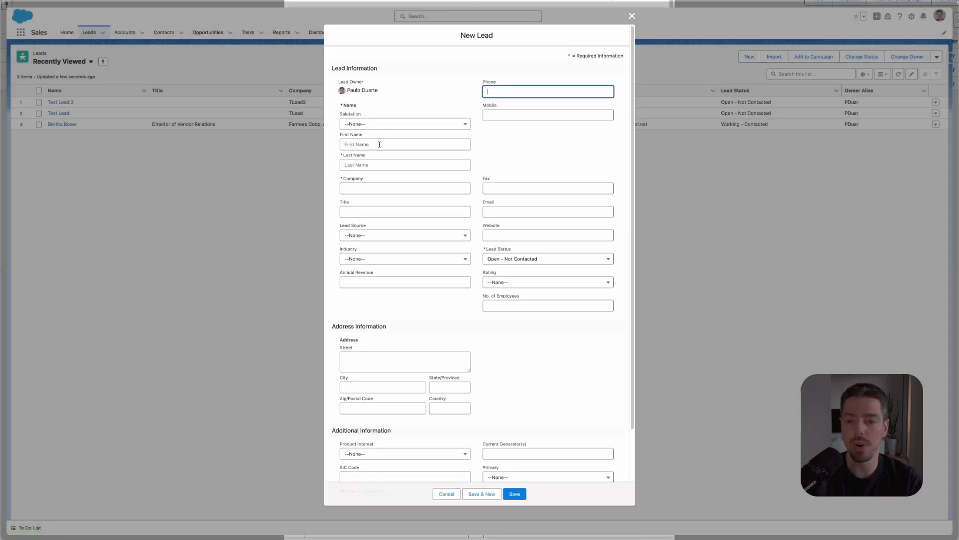
pyautogui.click(381, 144)
pyautogui.write('Test')
pyautogui.press('Tab')
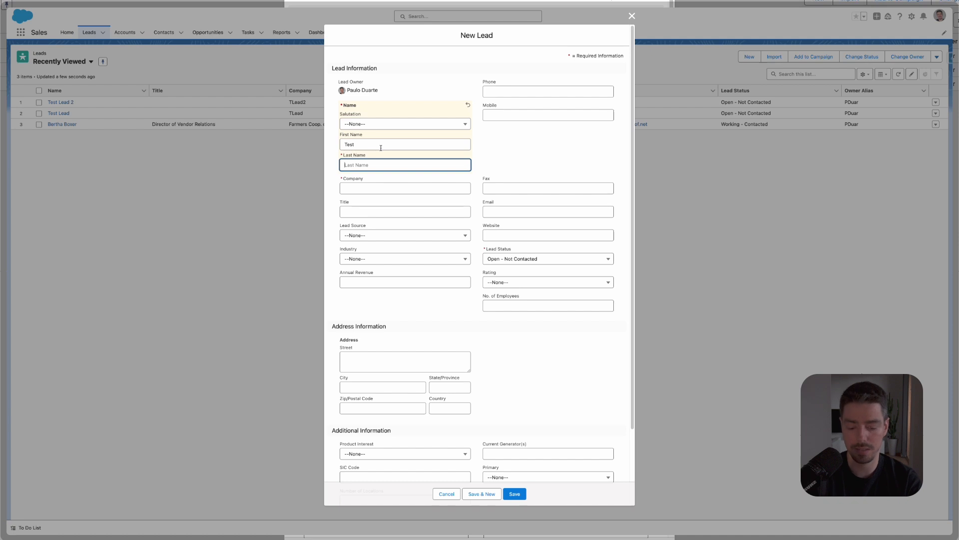
pyautogui.write('Lead 3')
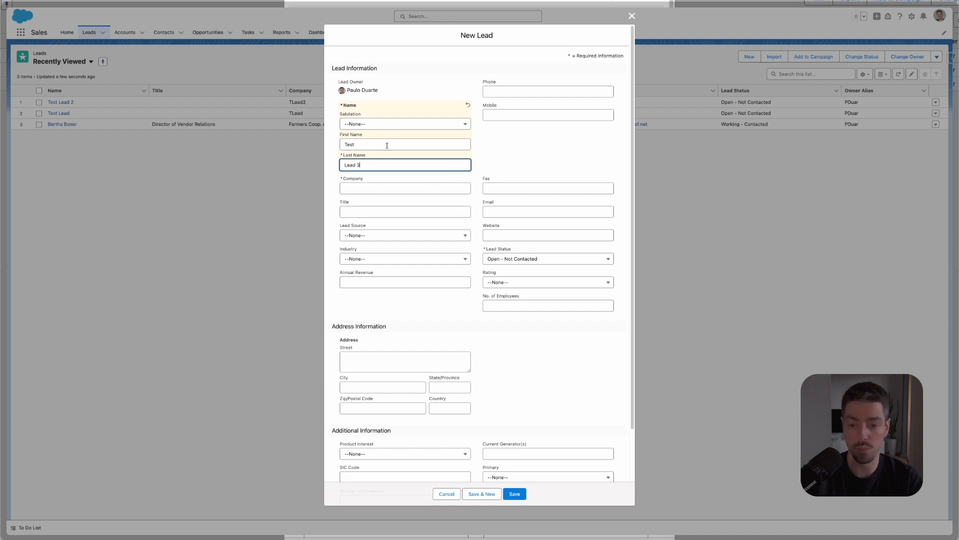
pyautogui.click(416, 188)
pyautogui.write('TLead3')
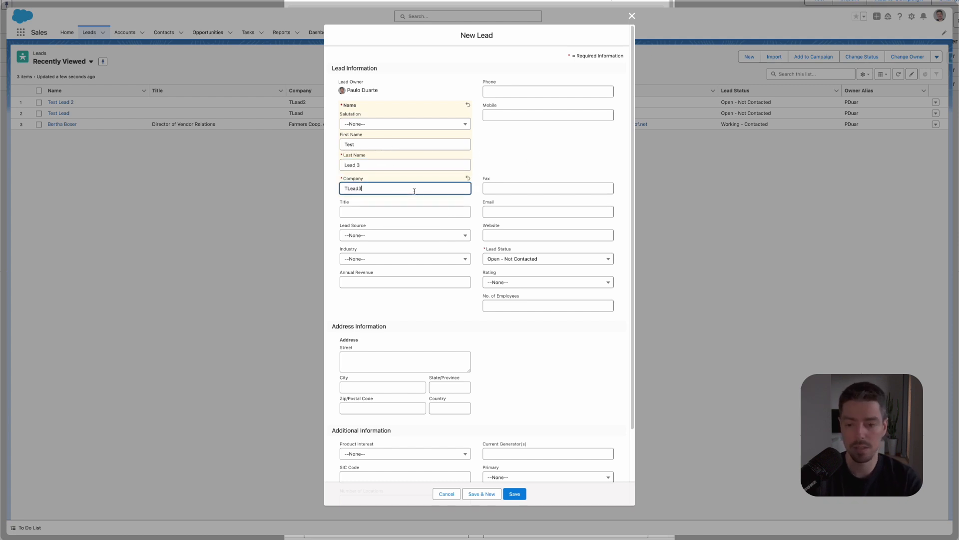
pyautogui.click(506, 152)
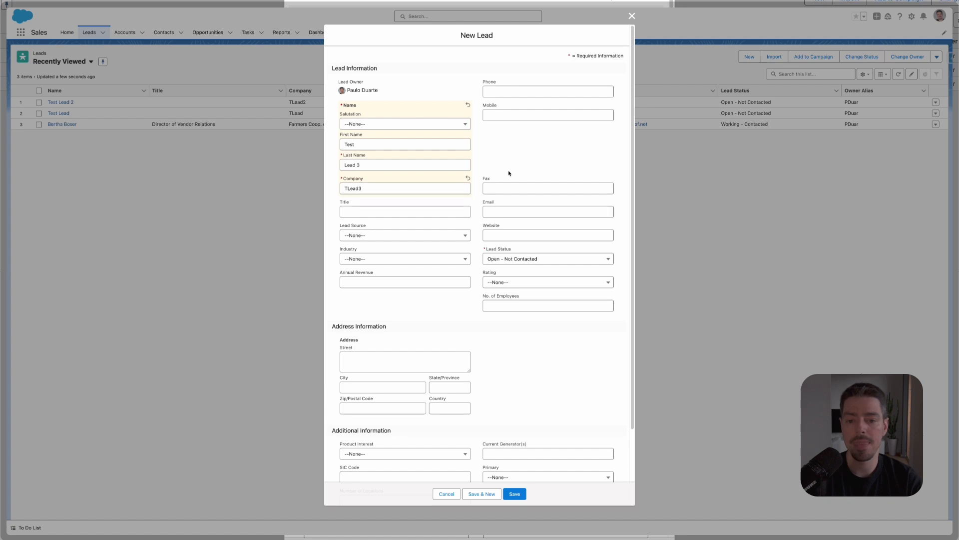
# Set Test Lead 3's Lead Source to Web, save the lead and open its details to check the Rating.
pyautogui.click(379, 238)
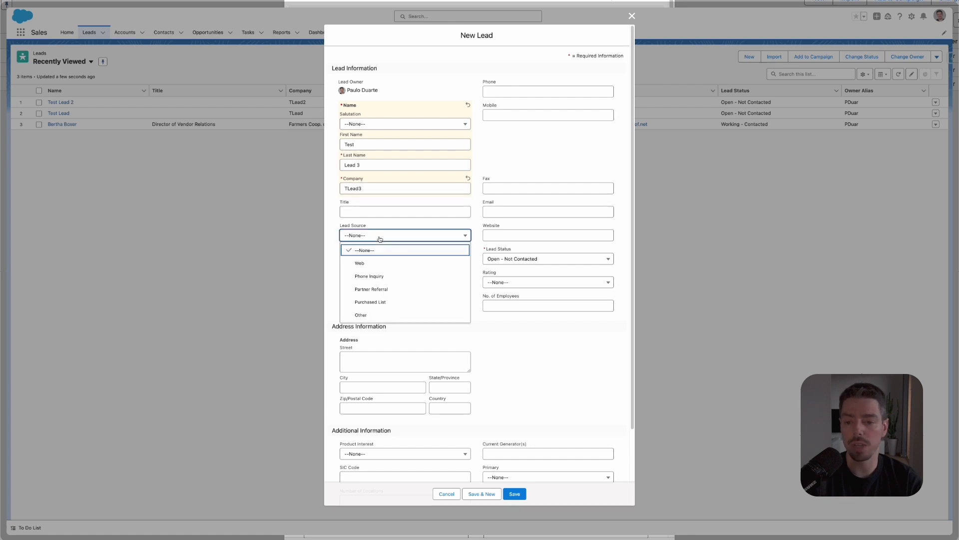
pyautogui.click(383, 265)
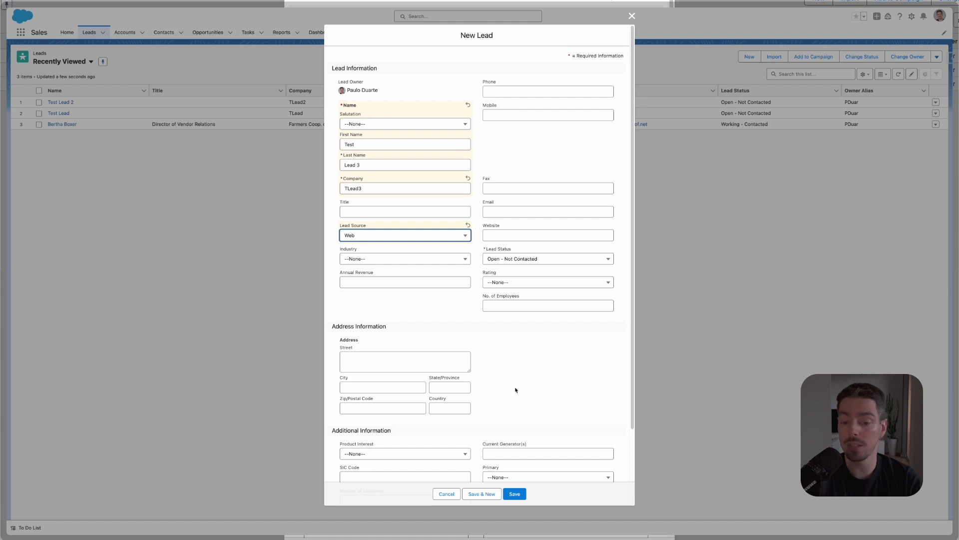
pyautogui.click(508, 495)
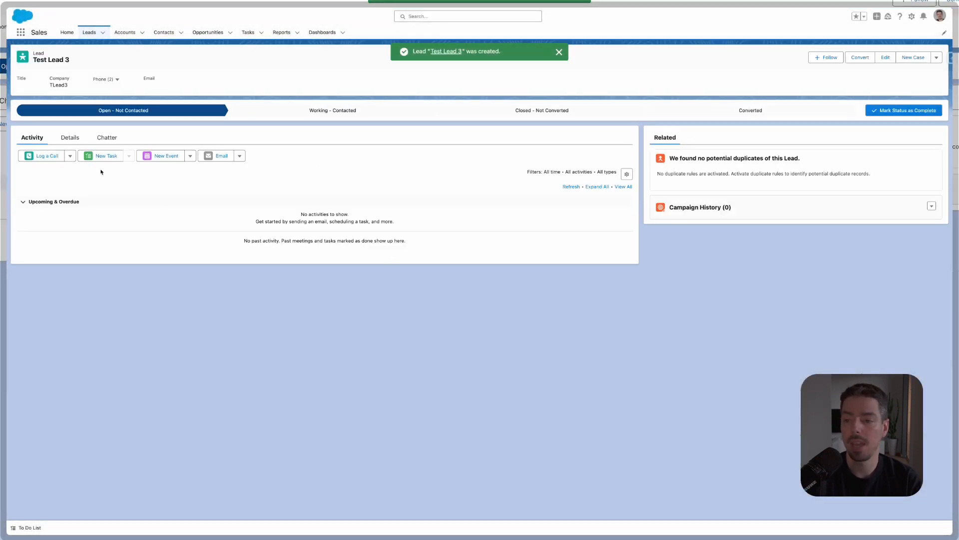
pyautogui.click(69, 138)
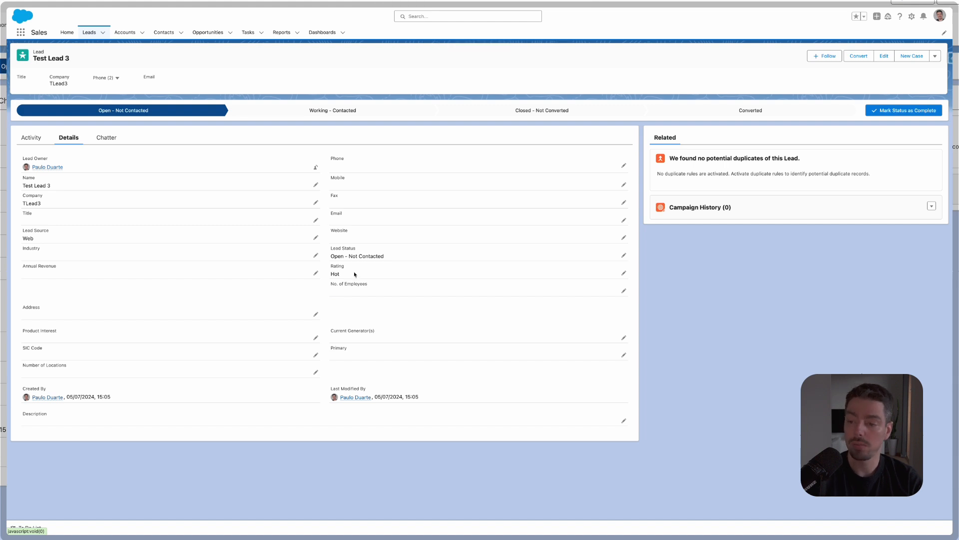
# Start another new lead with first name Test, last name Lead 4 and company TLead4.
pyautogui.click(95, 34)
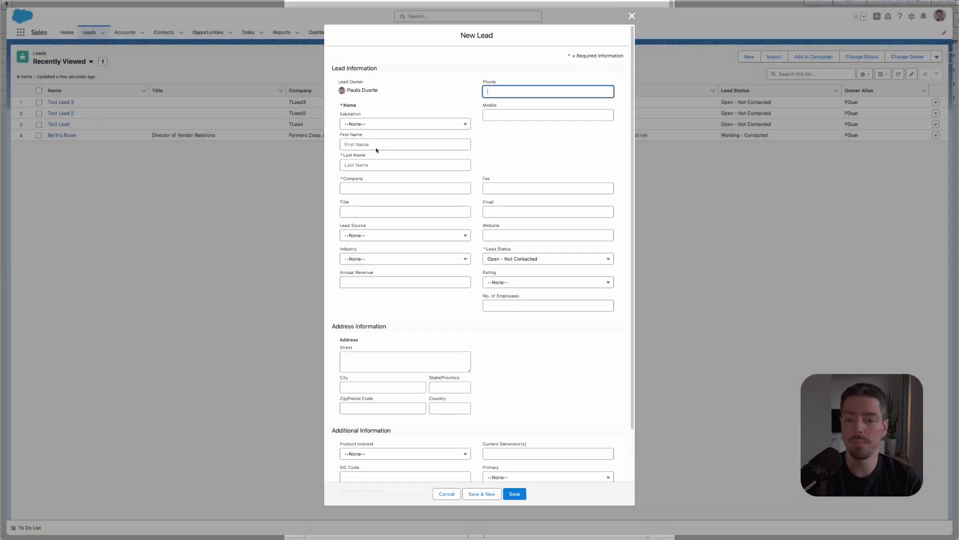
pyautogui.click(376, 146)
pyautogui.write('Test')
pyautogui.press('Tab')
pyautogui.write('Le')
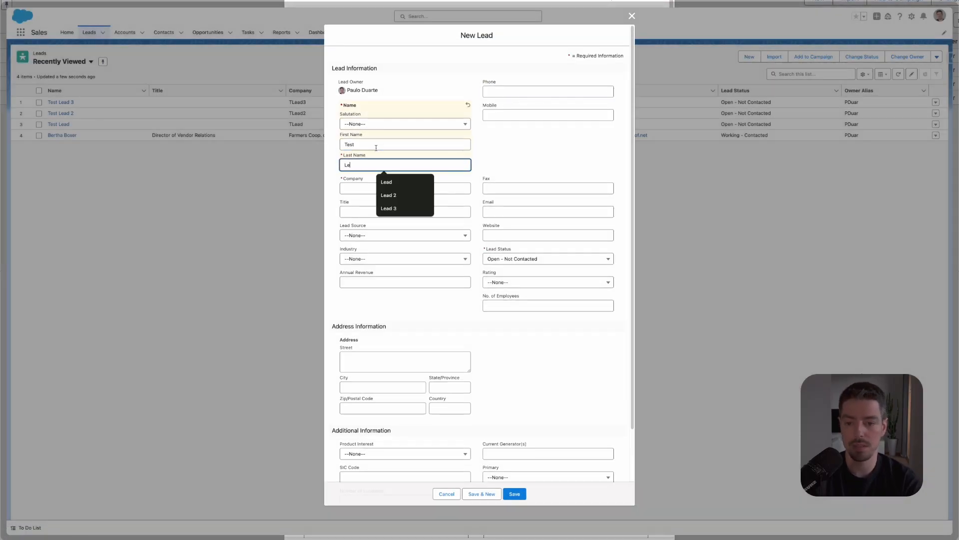
pyautogui.write('ad 4')
pyautogui.press('Tab')
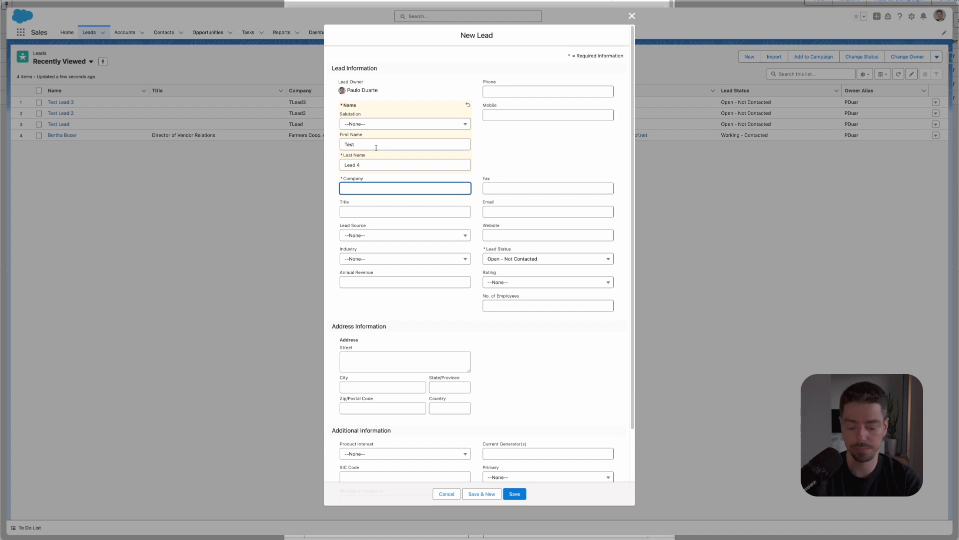
pyautogui.write('TLead4')
pyautogui.press('Tab')
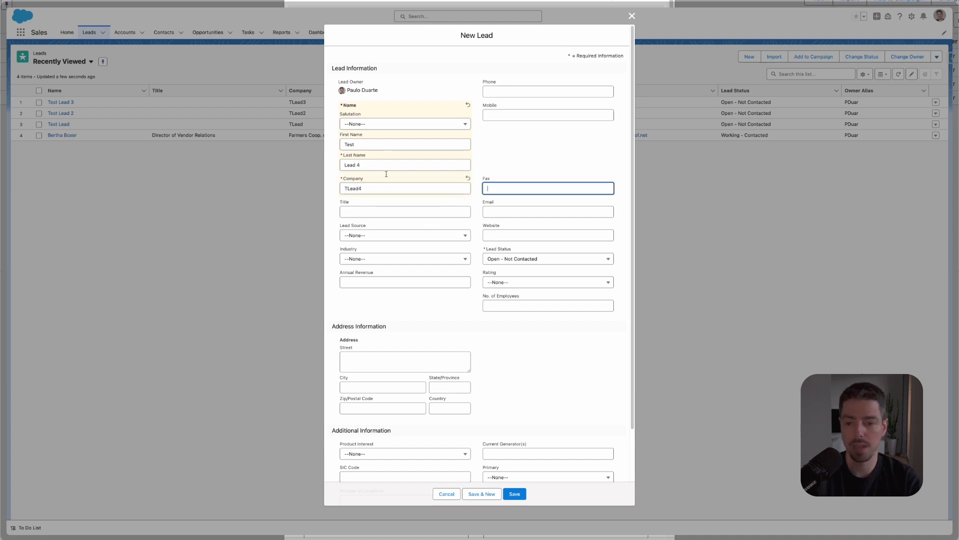
# Set Test Lead 4's Lead Source to Phone Inquiry, save the lead and open its details to check the Rating.
pyautogui.click(386, 235)
pyautogui.click(398, 276)
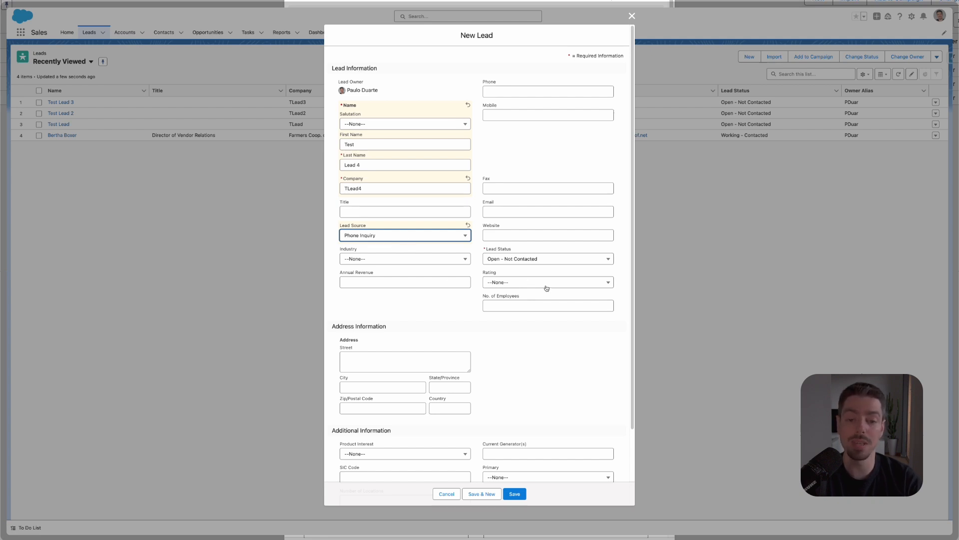
pyautogui.click(515, 494)
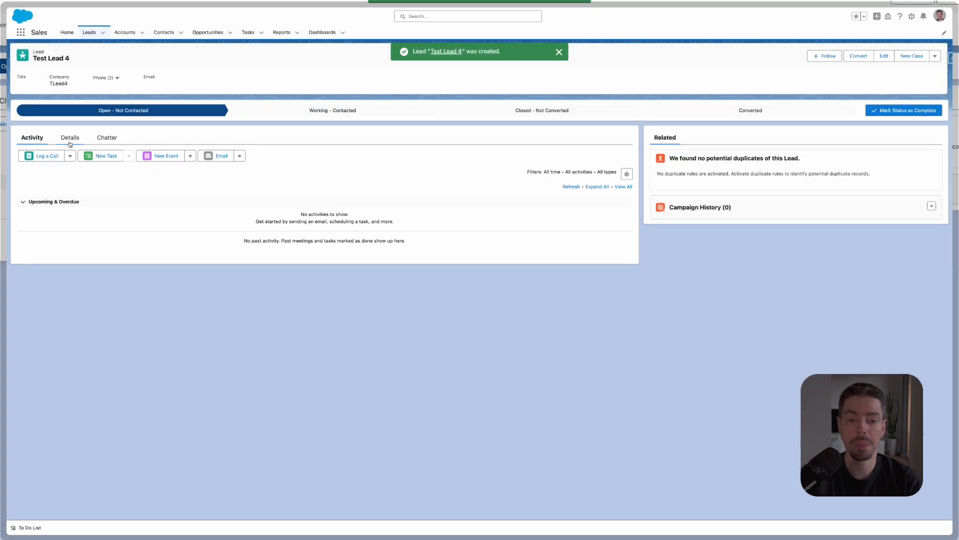
pyautogui.click(70, 139)
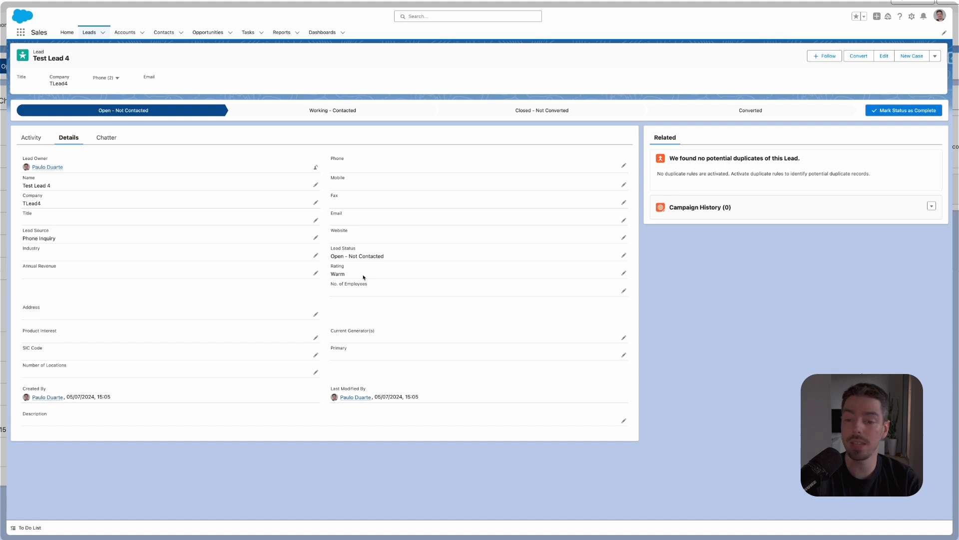
# Start a third new lead with first name Test, last name Lead 5 and company TLead5.
pyautogui.click(90, 33)
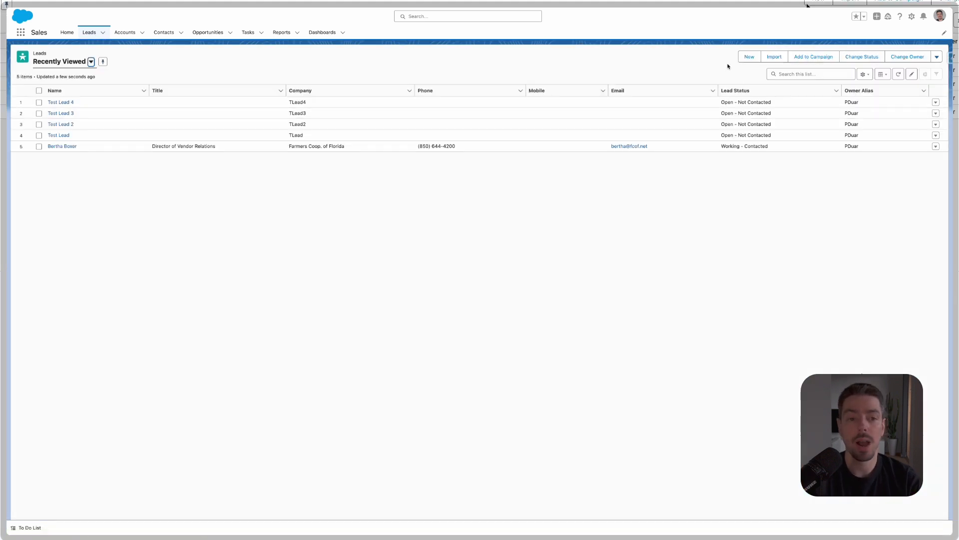
pyautogui.click(750, 57)
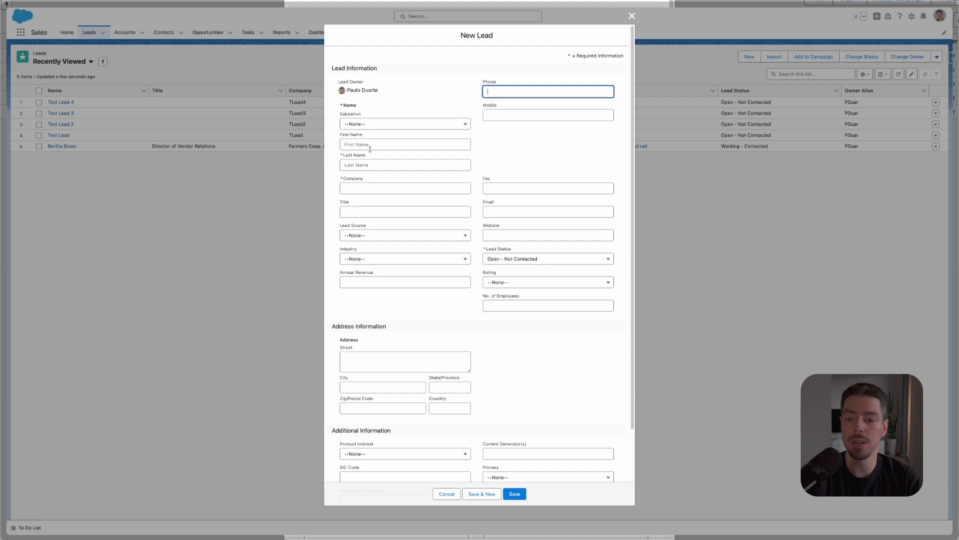
pyautogui.click(370, 145)
pyautogui.write('Test')
pyautogui.press('Tab')
pyautogui.write('Lead 5')
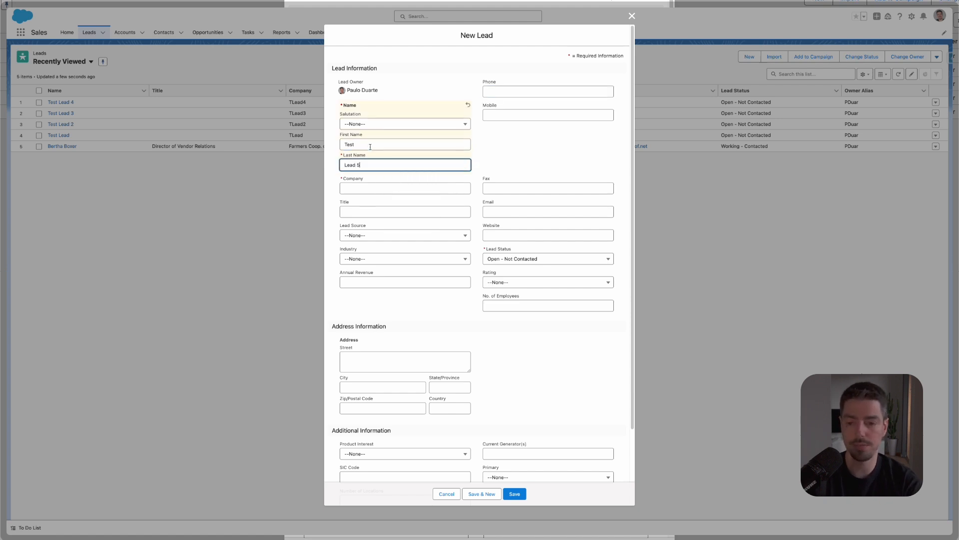
pyautogui.press('Tab')
pyautogui.write('TLead5')
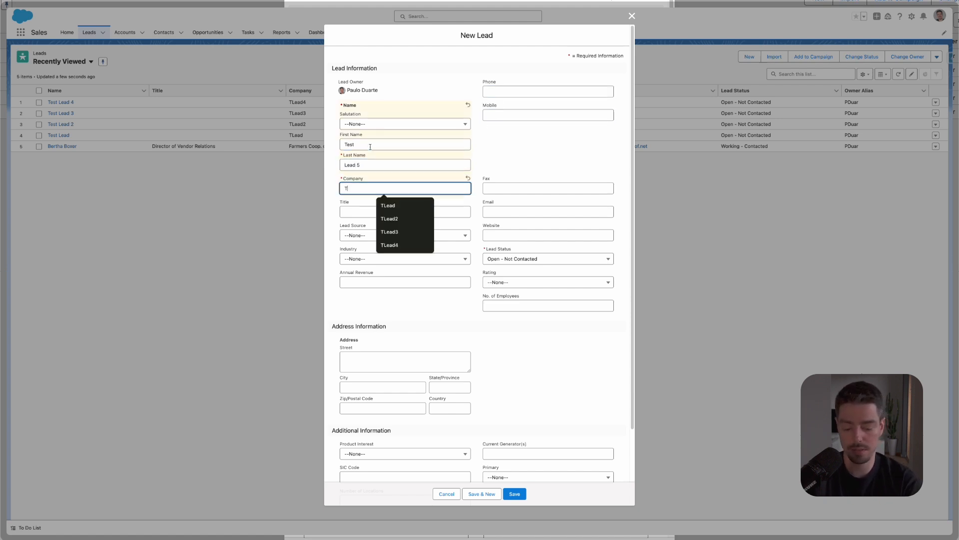
pyautogui.press('Tab')
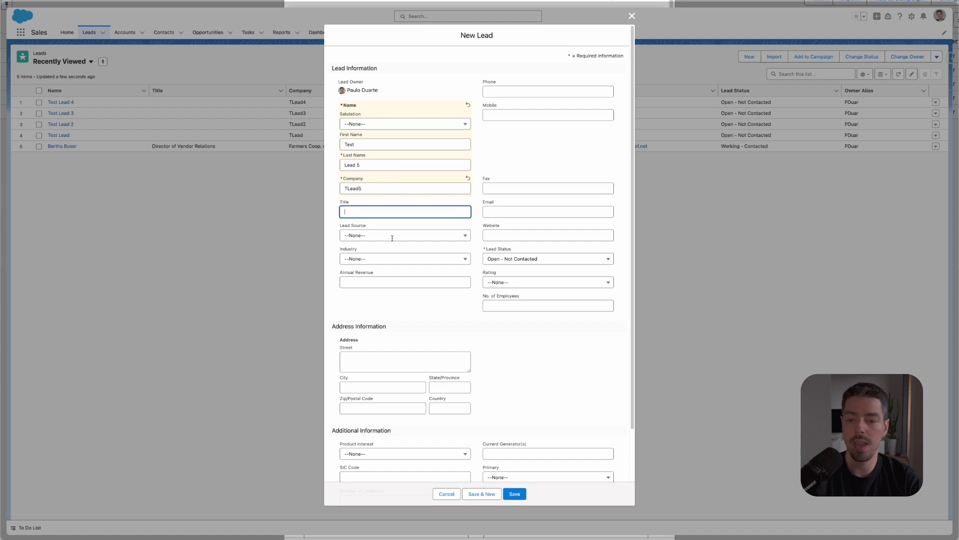
# Set Test Lead 5's Lead Source to Partner Referral and save the lead.
pyautogui.click(392, 235)
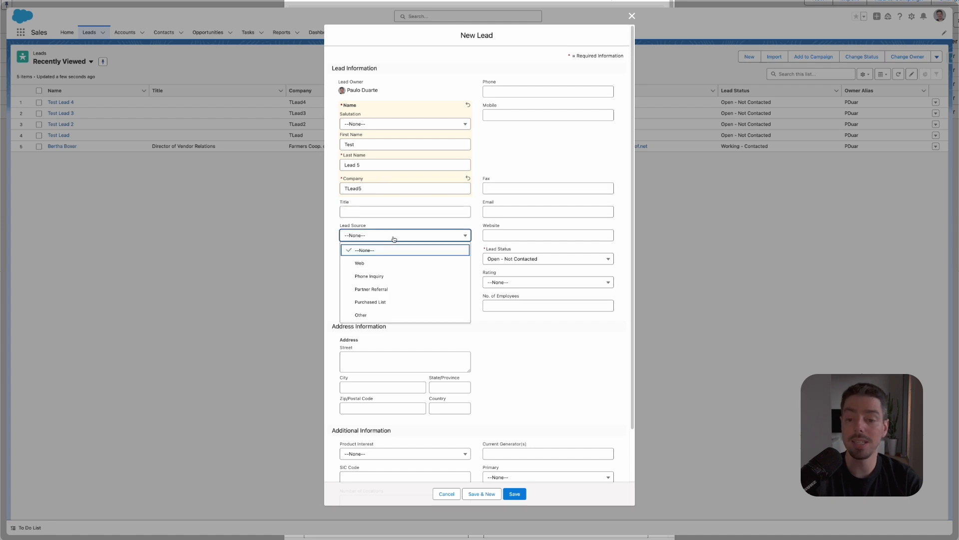
pyautogui.click(422, 294)
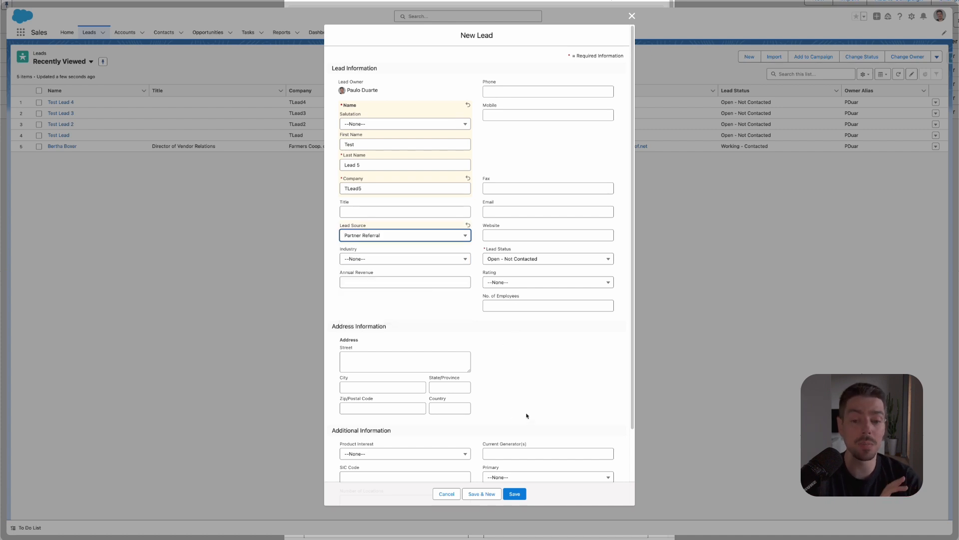
pyautogui.click(514, 494)
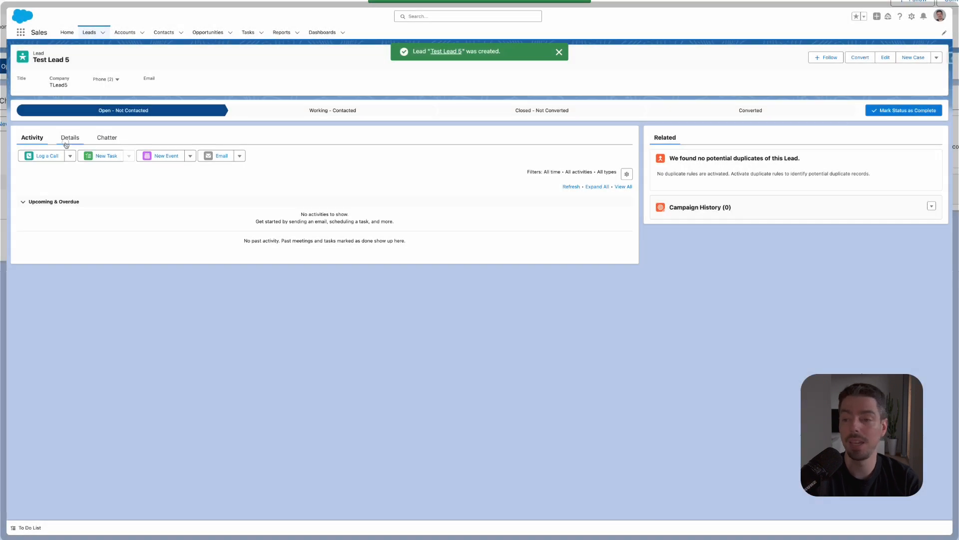
# Open Test Lead 5's details to check its Rating, and start a new blank lead.
pyautogui.click(66, 143)
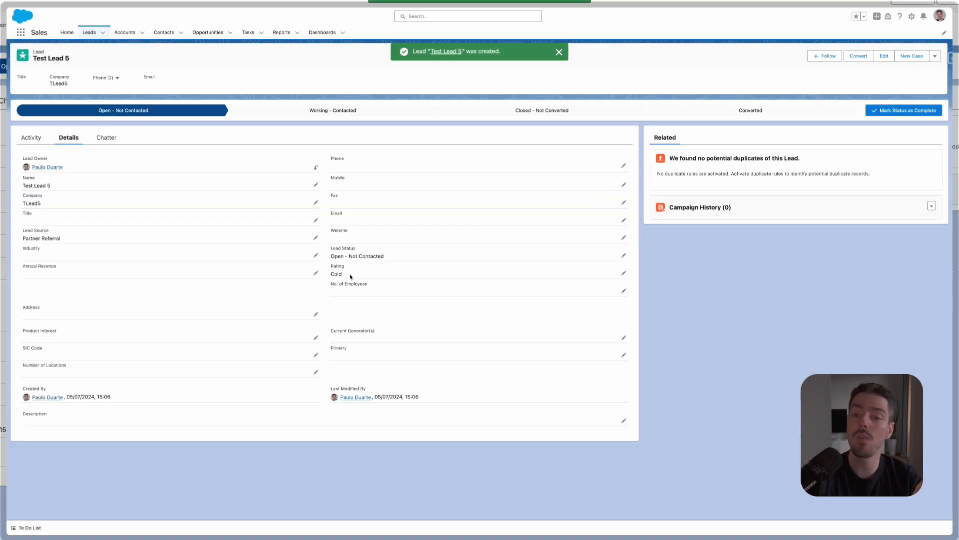
pyautogui.click(95, 36)
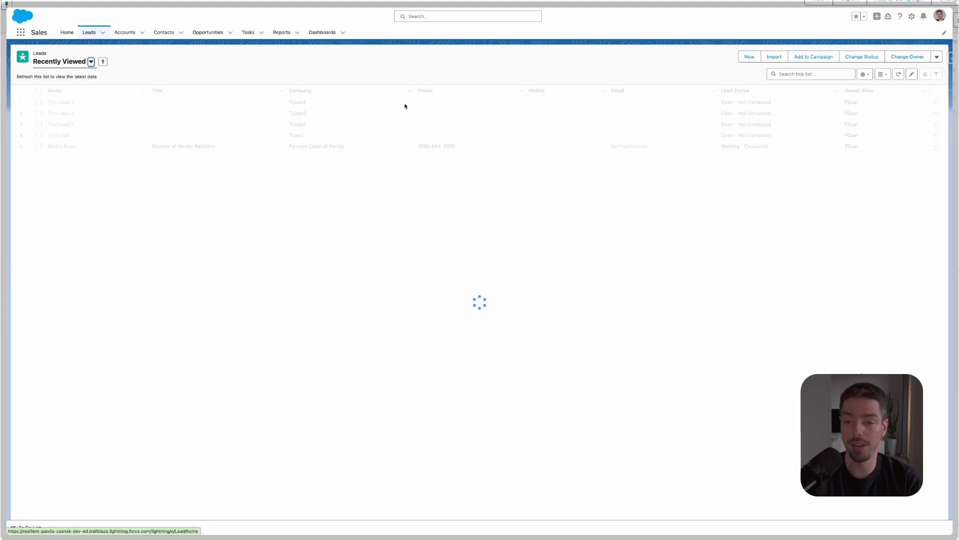
pyautogui.click(745, 61)
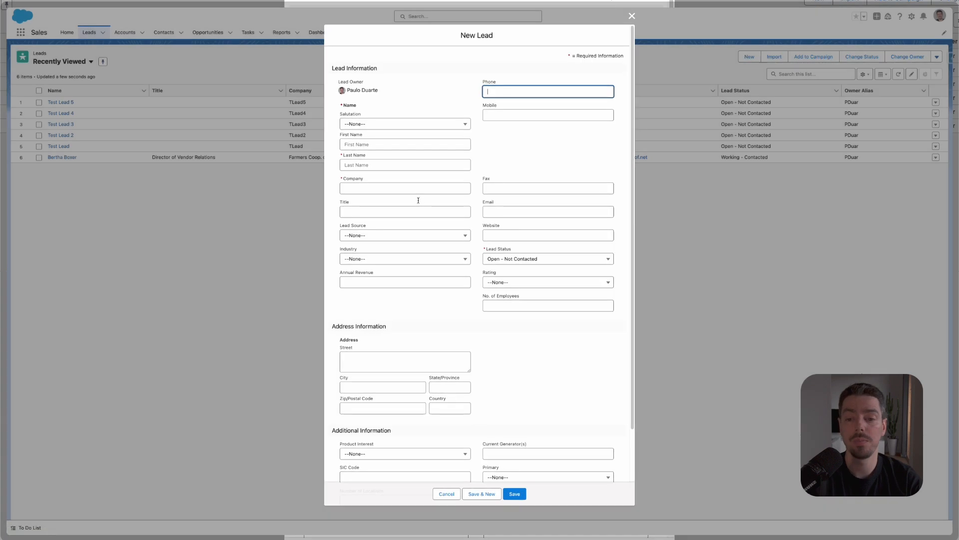
pyautogui.click(430, 237)
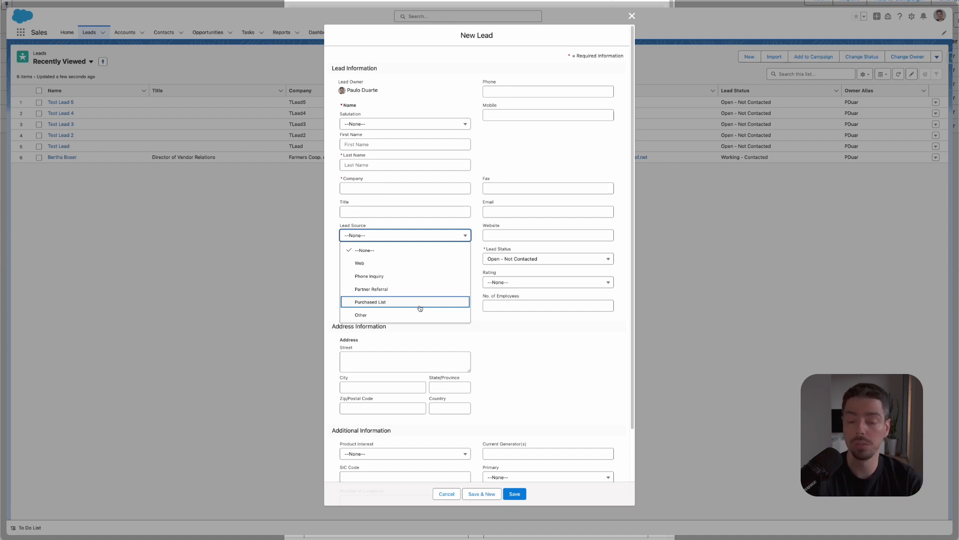
pyautogui.click(503, 146)
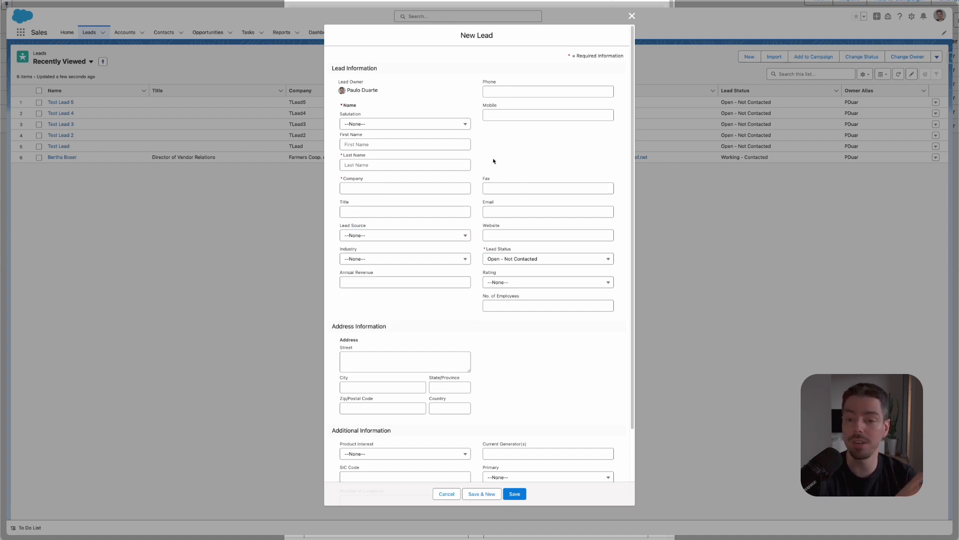
# Give the new lead the first name Test, last name Lead 6 and company TLead6.
pyautogui.click(430, 145)
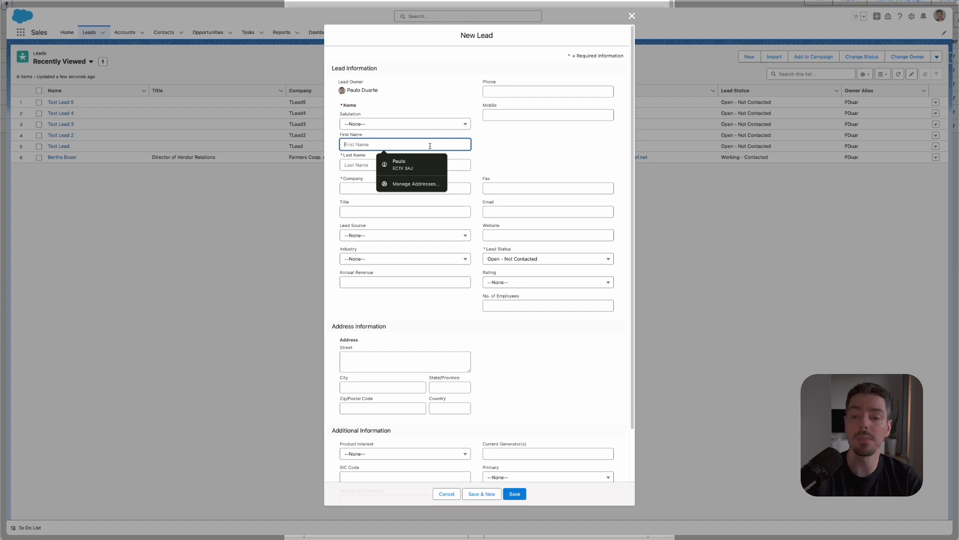
pyautogui.write('L')
pyautogui.press('BackSpace')
pyautogui.write('Test')
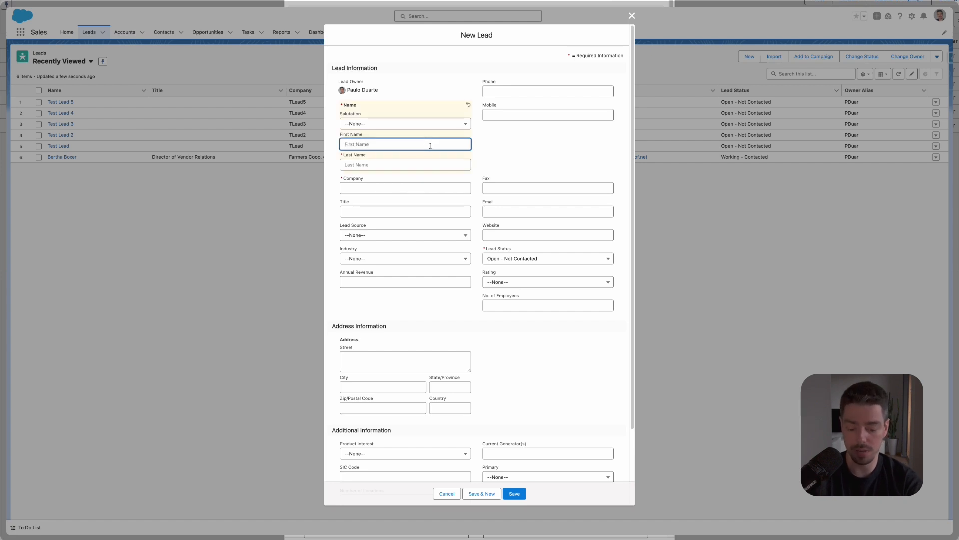
pyautogui.press('Tab')
pyautogui.write('Lead 6')
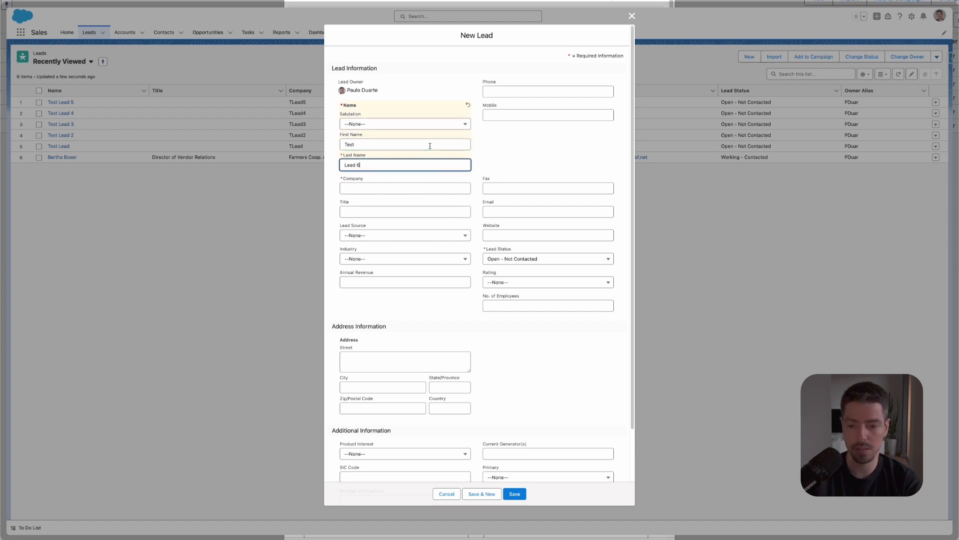
pyautogui.press('Tab')
pyautogui.write('TLead6')
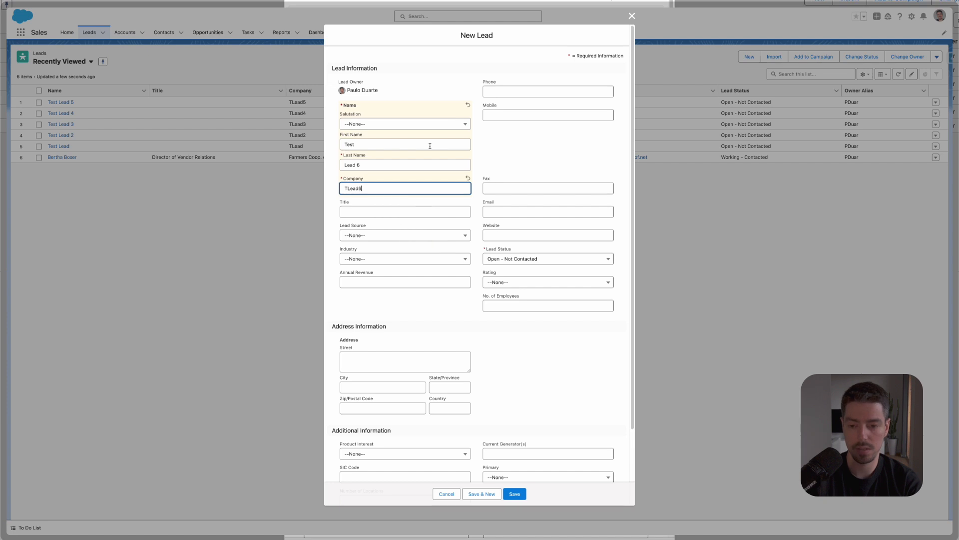
# Save Test Lead 6 with Lead Source left at --None-- and open its details to check the Rating.
pyautogui.press('Tab')
pyautogui.press('Tab')
pyautogui.click(441, 236)
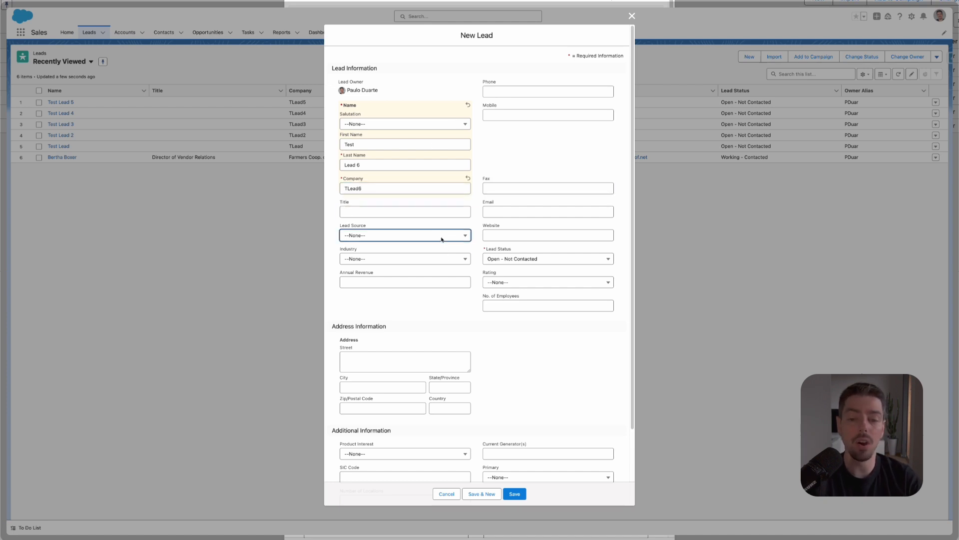
pyautogui.click(441, 240)
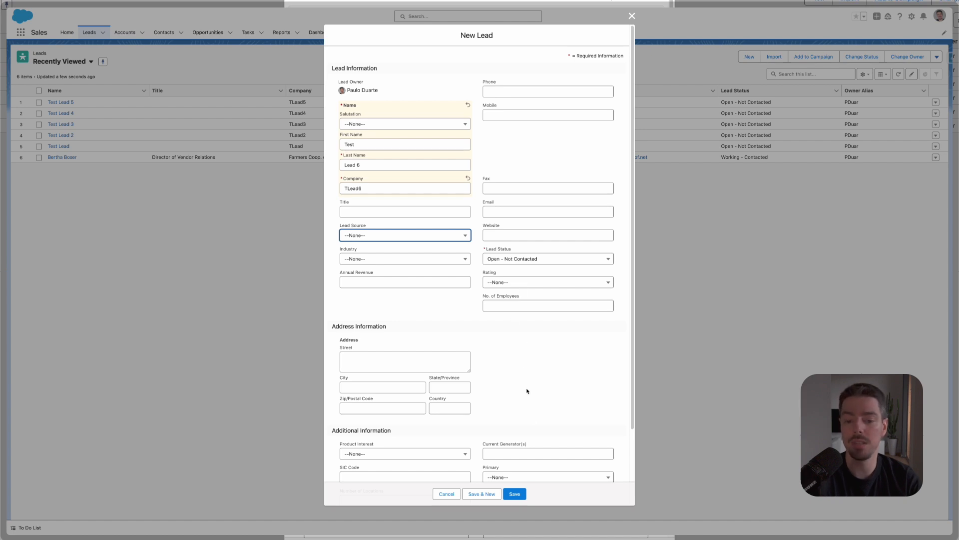
pyautogui.click(513, 495)
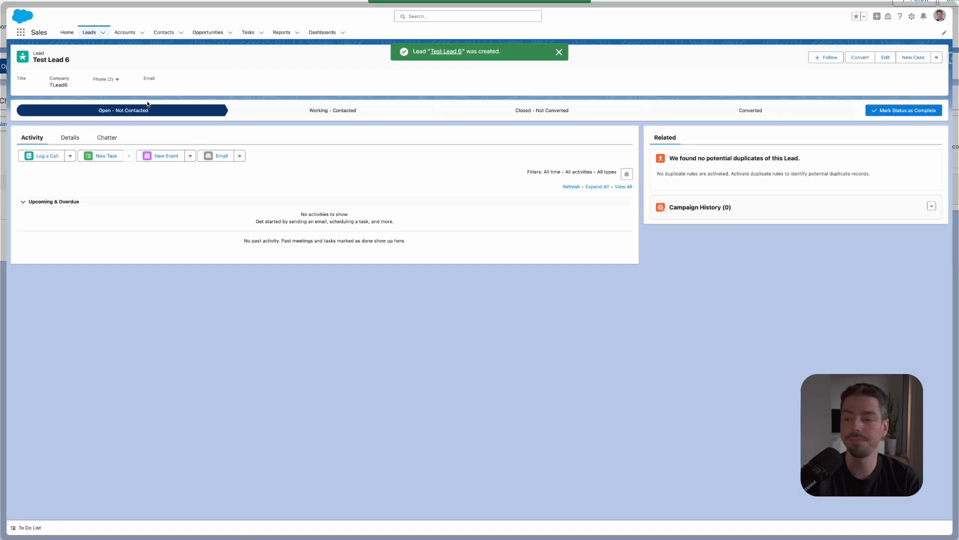
pyautogui.click(69, 138)
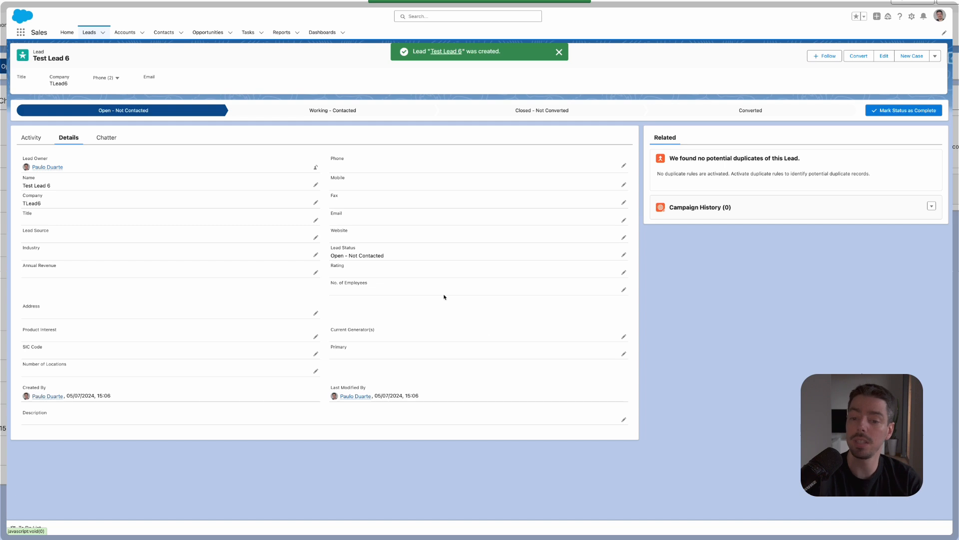